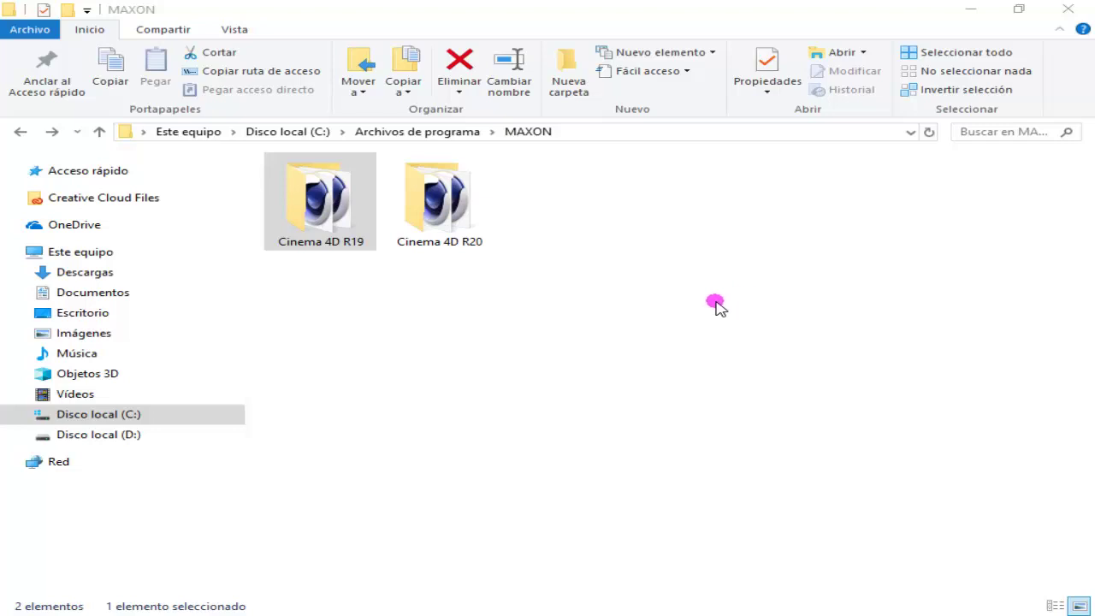
- Create a new folder named tex inside the Cinema 4D R19 folder
double_click(317, 192)
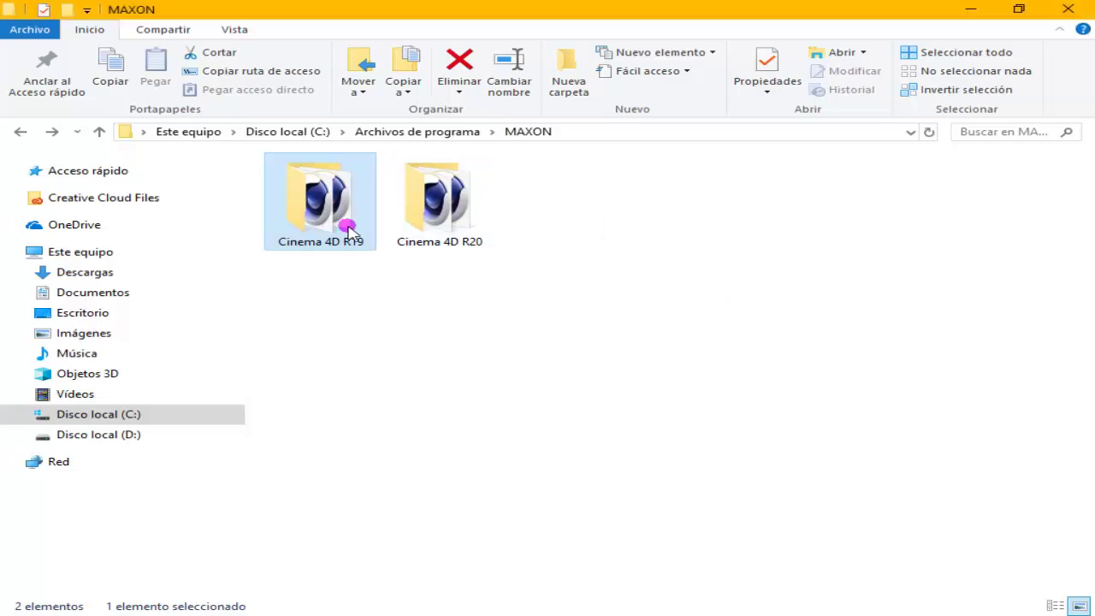
right_click(384, 387)
mouse_move(479, 567)
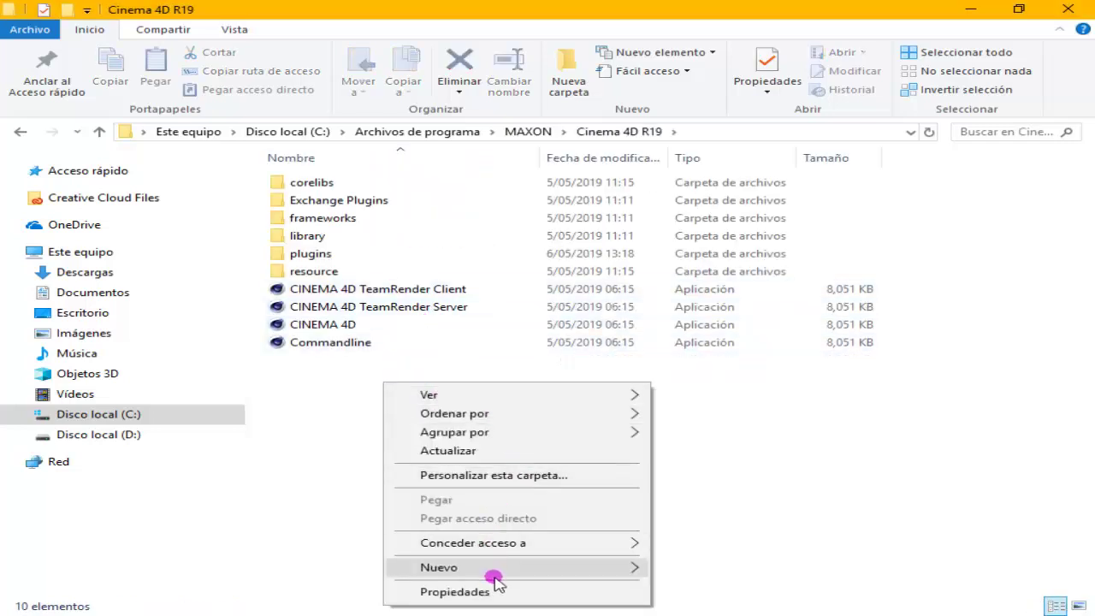
left_click(680, 568)
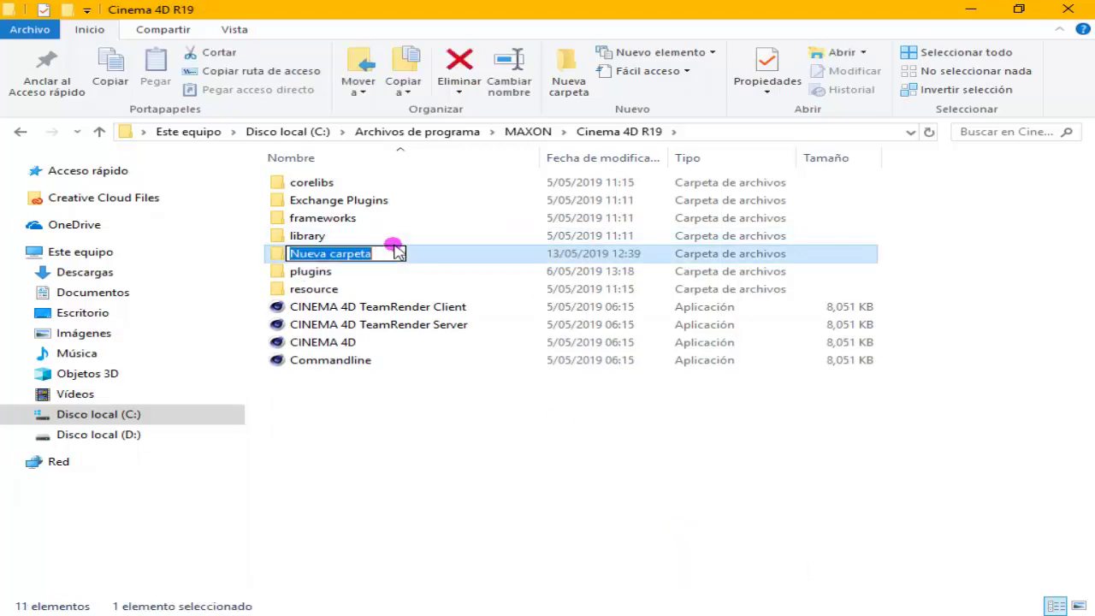
type("tex")
left_click(665, 496)
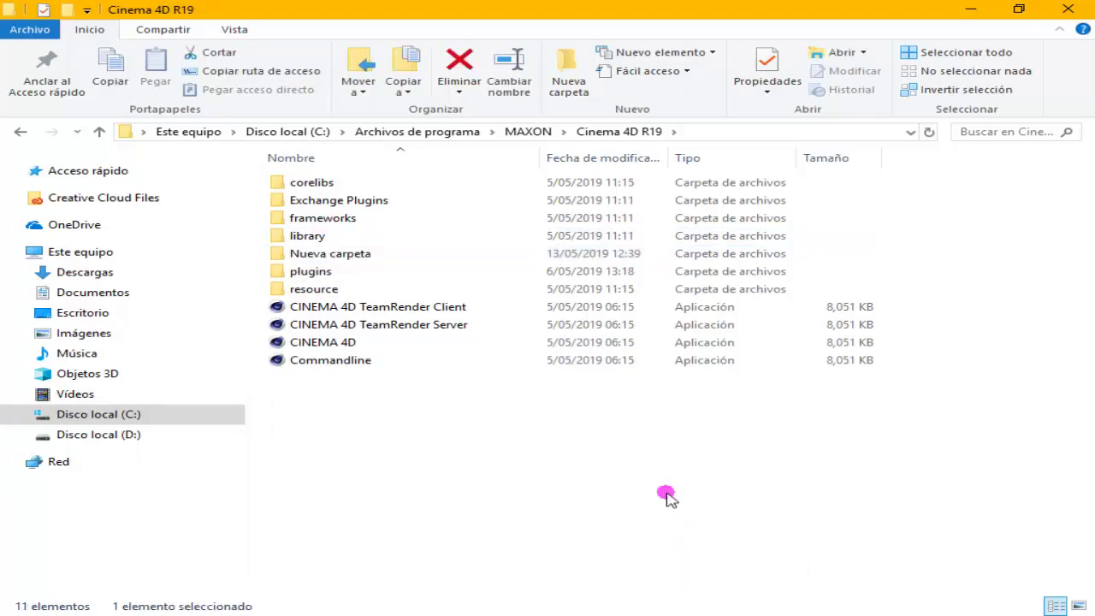
double_click(335, 288)
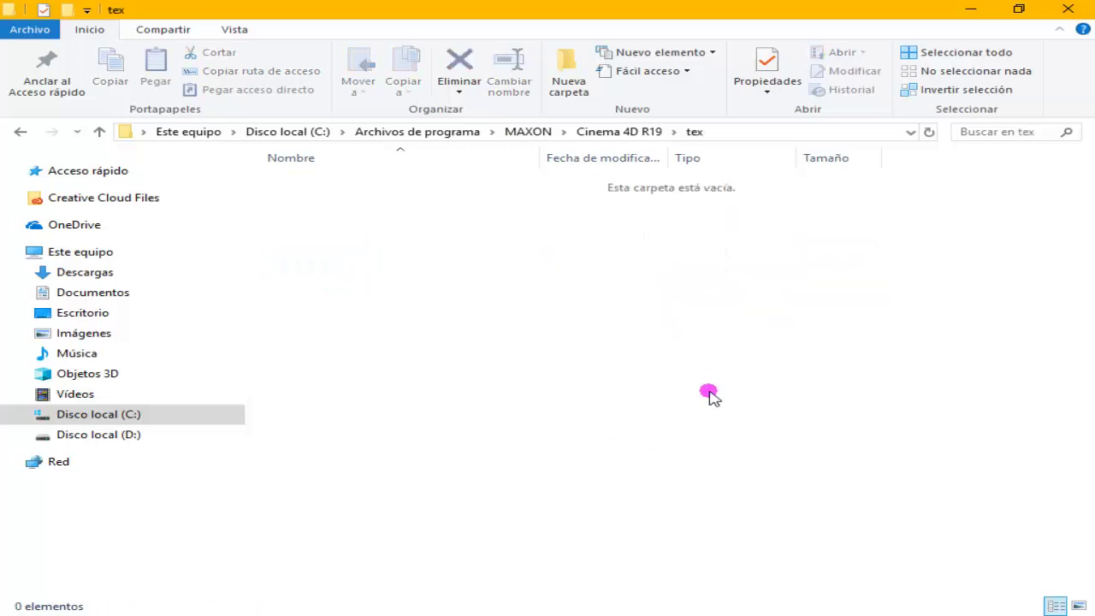
- Move the STYLIZED TEXTURES PACK 2 folder into tex, then launch Cinema 4D
key("alt+Tab")
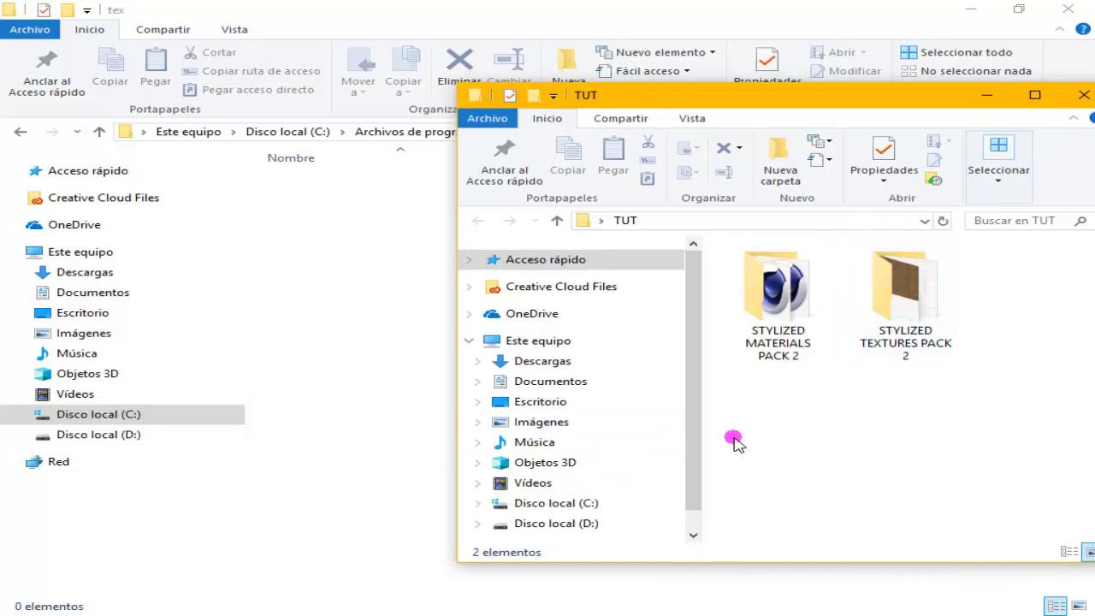
mouse_move(776, 295)
left_mouse_down()
mouse_move(738, 304)
mouse_move(888, 325)
mouse_move(342, 251)
left_mouse_up()
left_click(887, 325, "ctrl")
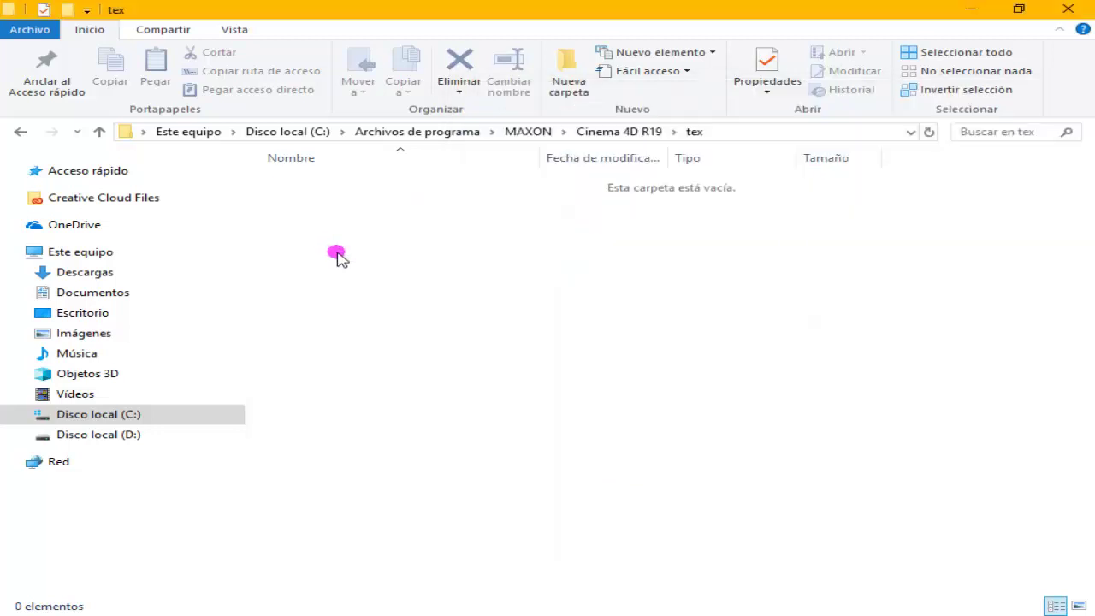
left_click(489, 218)
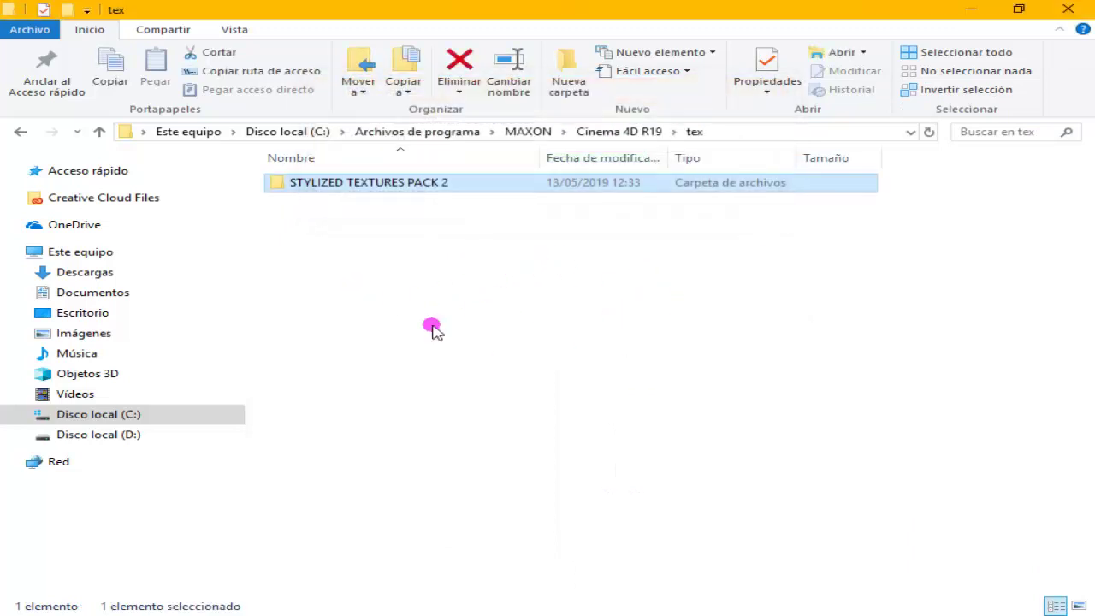
left_click(21, 131)
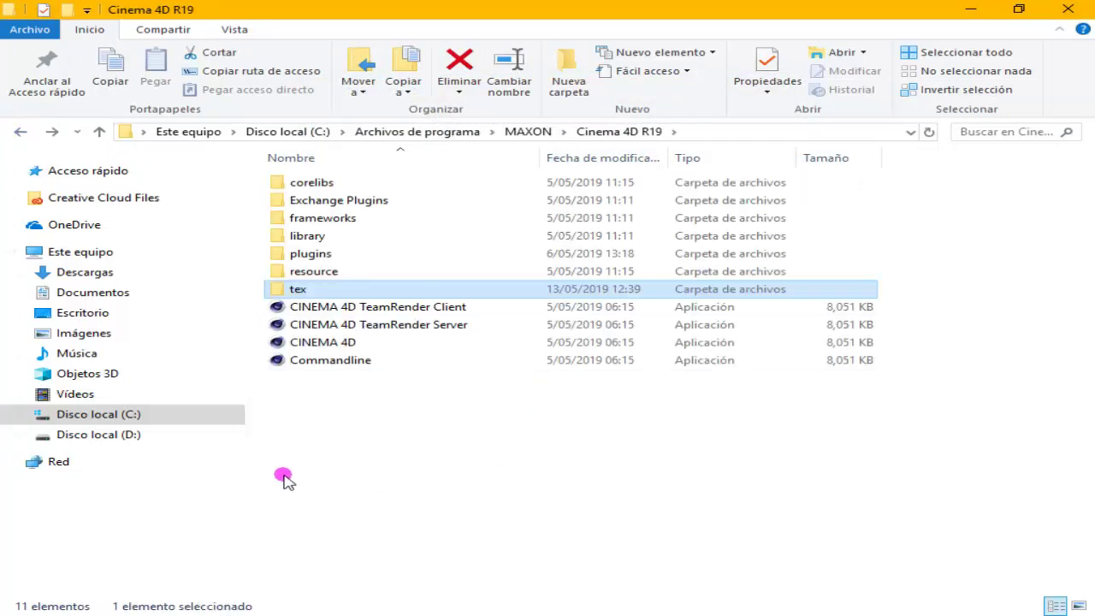
double_click(367, 344)
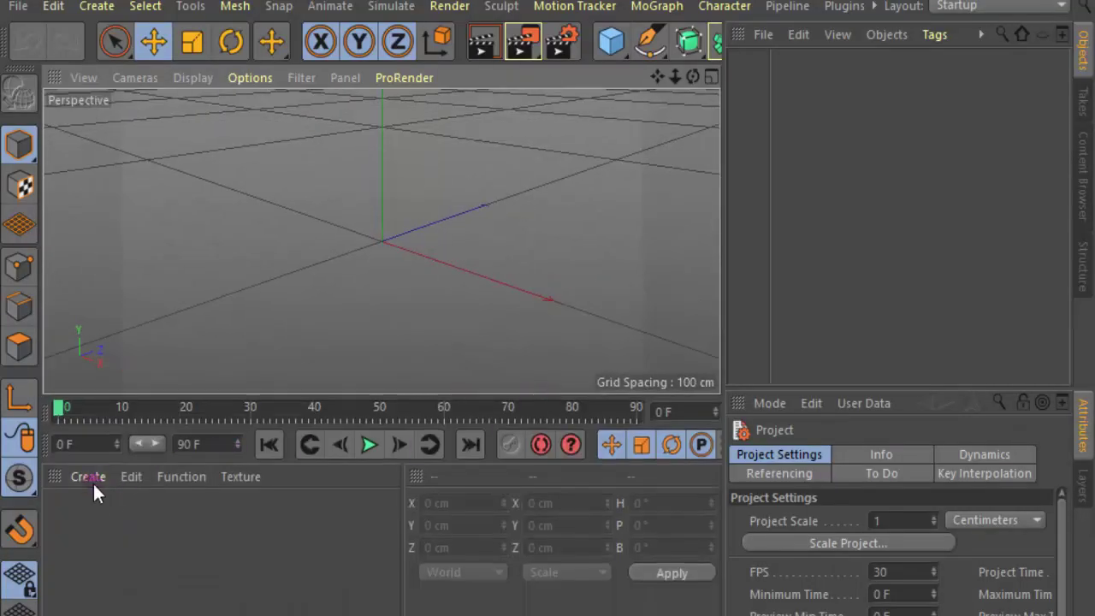
- Load Stylized Brick 07-C4D Material from the STYLIZED MATERIALS PACK 2 folder
left_click(89, 476)
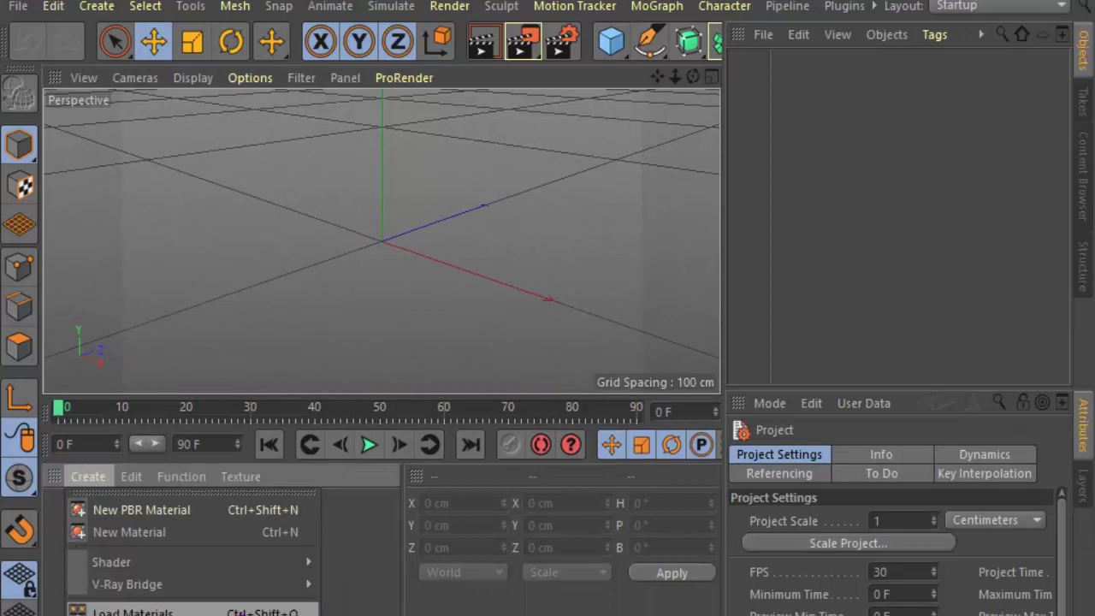
left_click(133, 613)
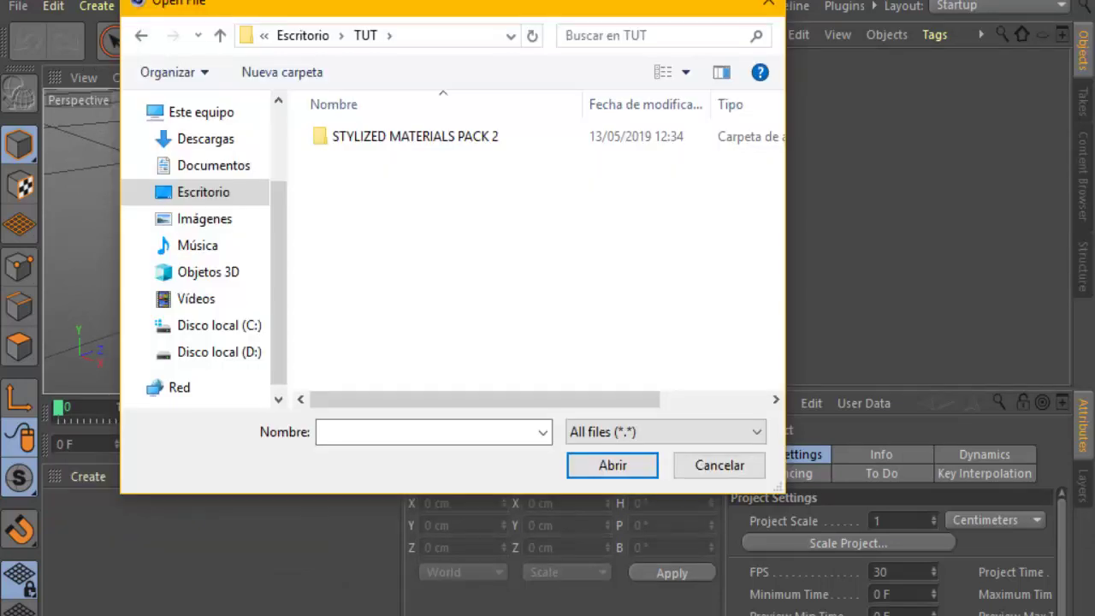
double_click(451, 144)
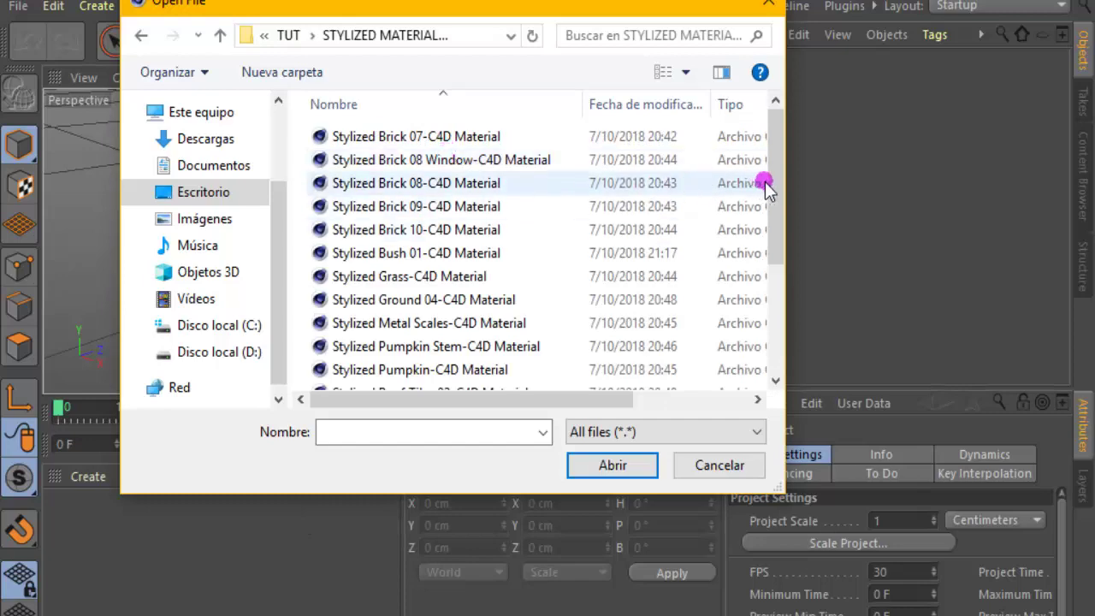
mouse_move(773, 190)
left_mouse_down()
mouse_move(777, 316)
mouse_move(760, 208)
left_mouse_up()
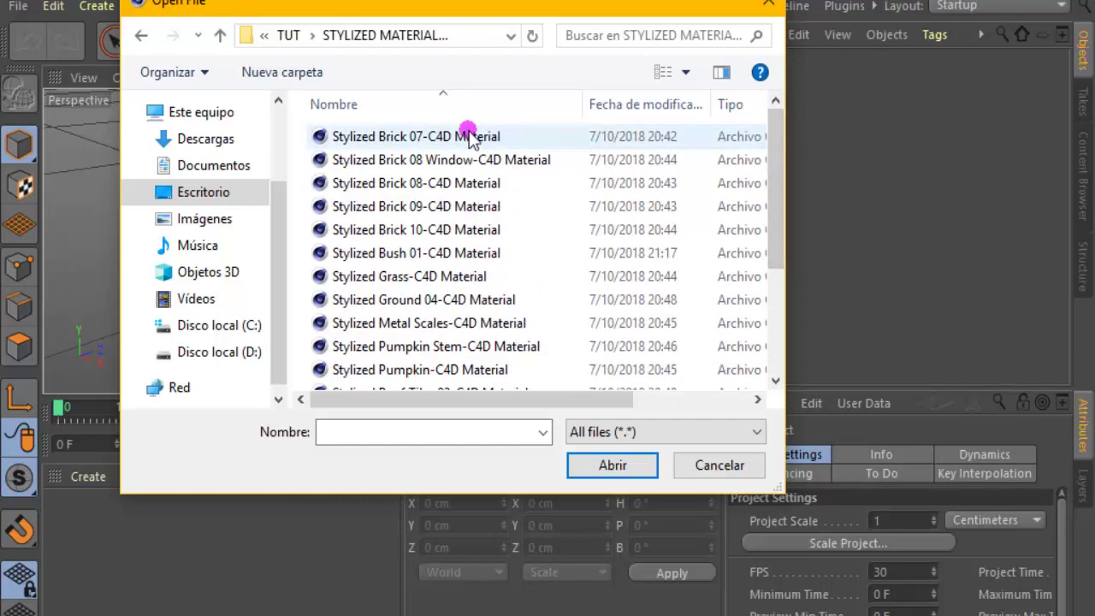
left_click(470, 137)
left_click(590, 464)
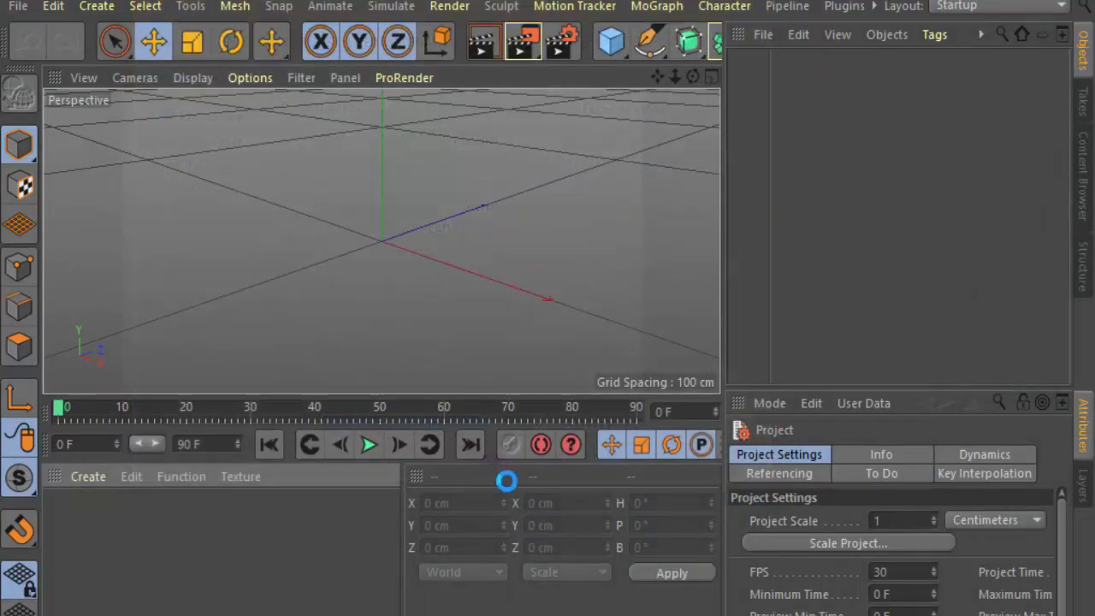
left_click(610, 43)
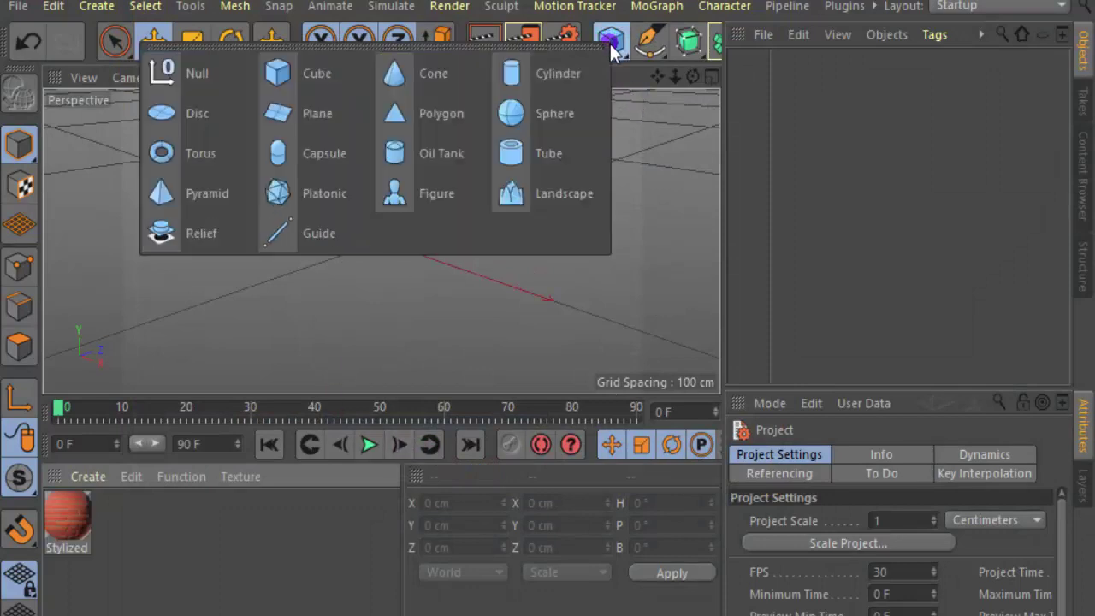
- Add a sphere and apply the Stylized Brick 07 material to it
left_click(551, 111)
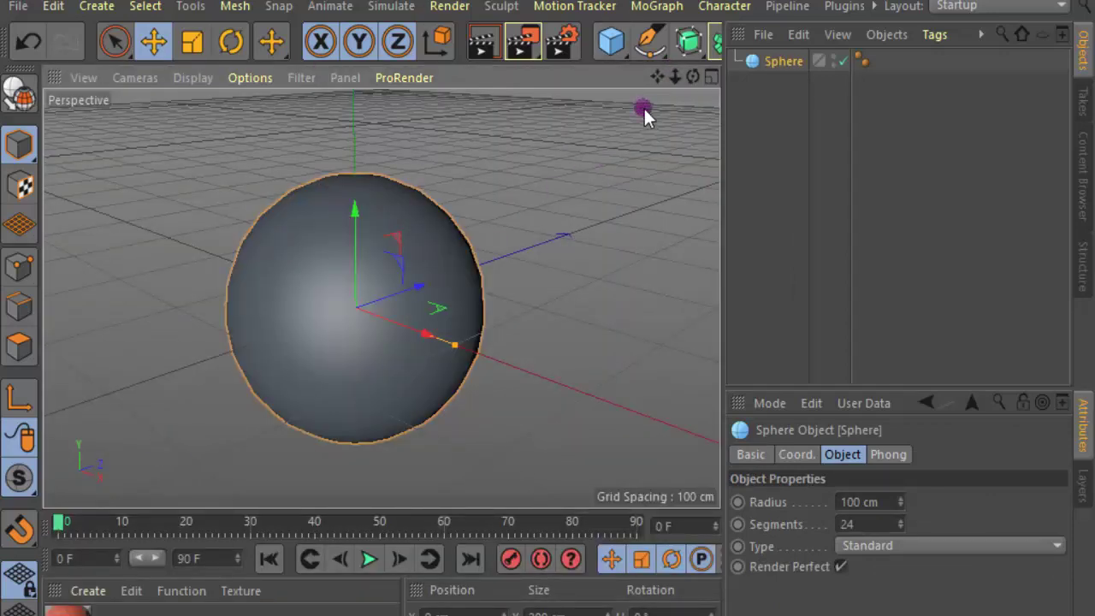
middle_click_drag(645, 110, 381, 297, "alt")
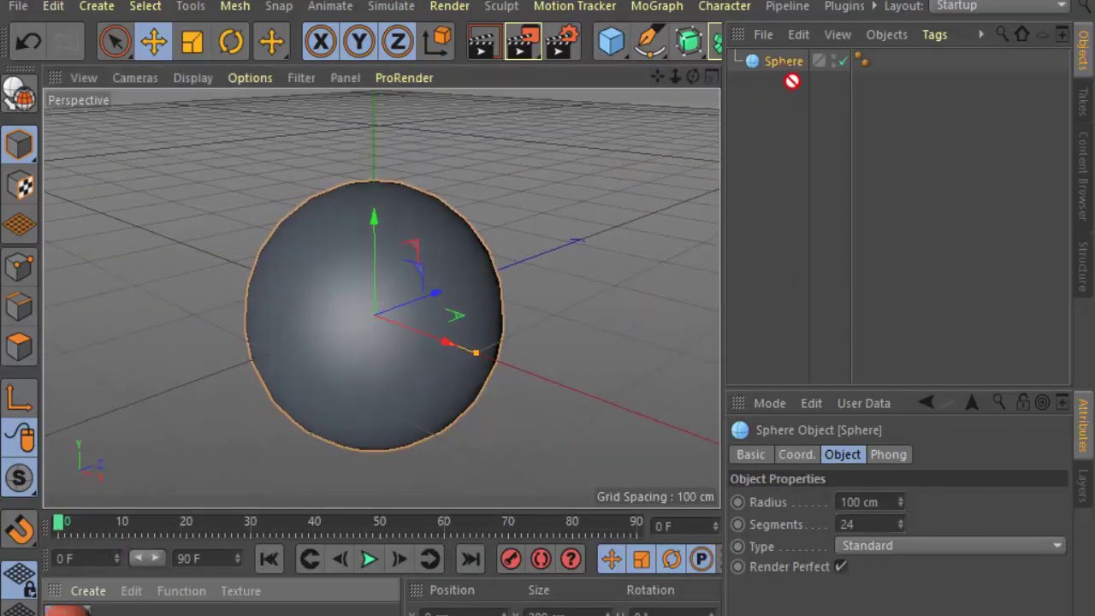
left_click_drag(218, 530, 809, 67)
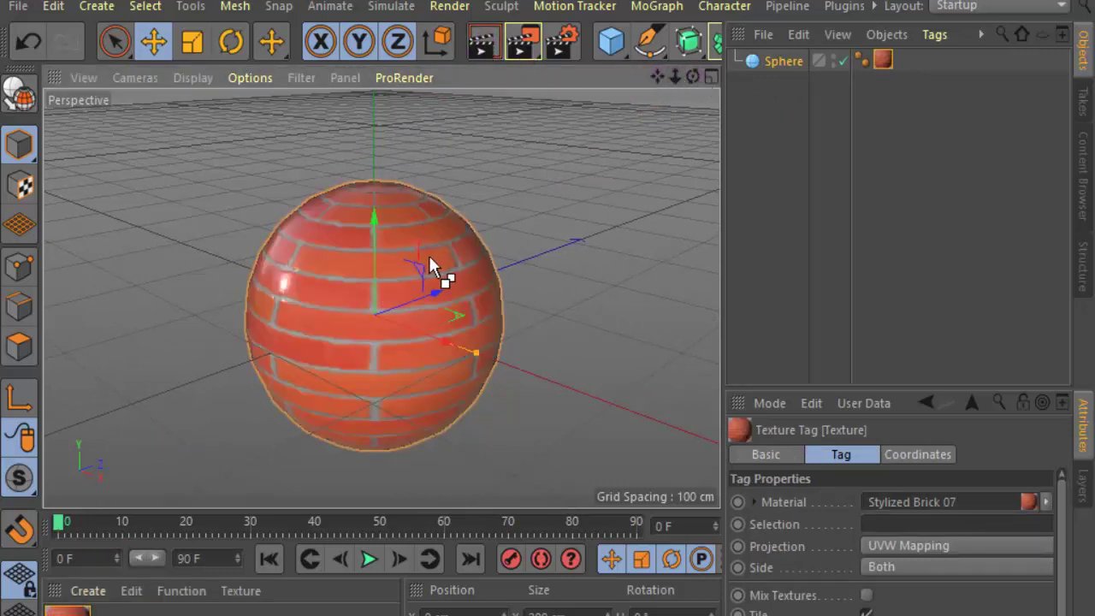
- Render a preview of the brick sphere from a new angle
key("ctrl+r")
mouse_move(691, 76)
left_mouse_down()
mouse_move(468, 308)
mouse_move(477, 247)
left_mouse_up()
left_click(478, 45)
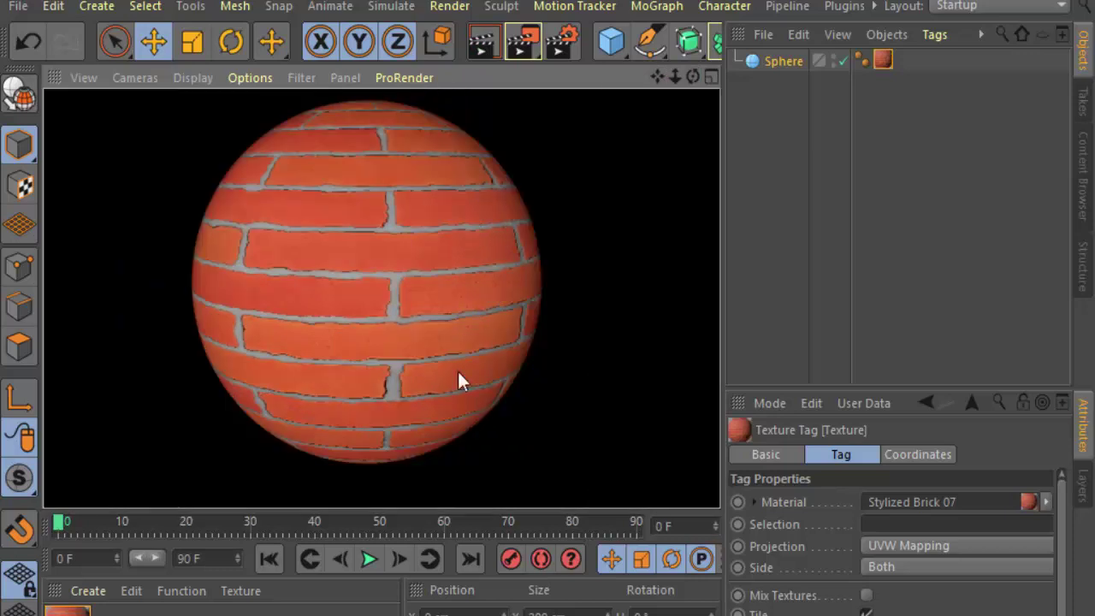
left_click_drag(417, 511, 428, 309)
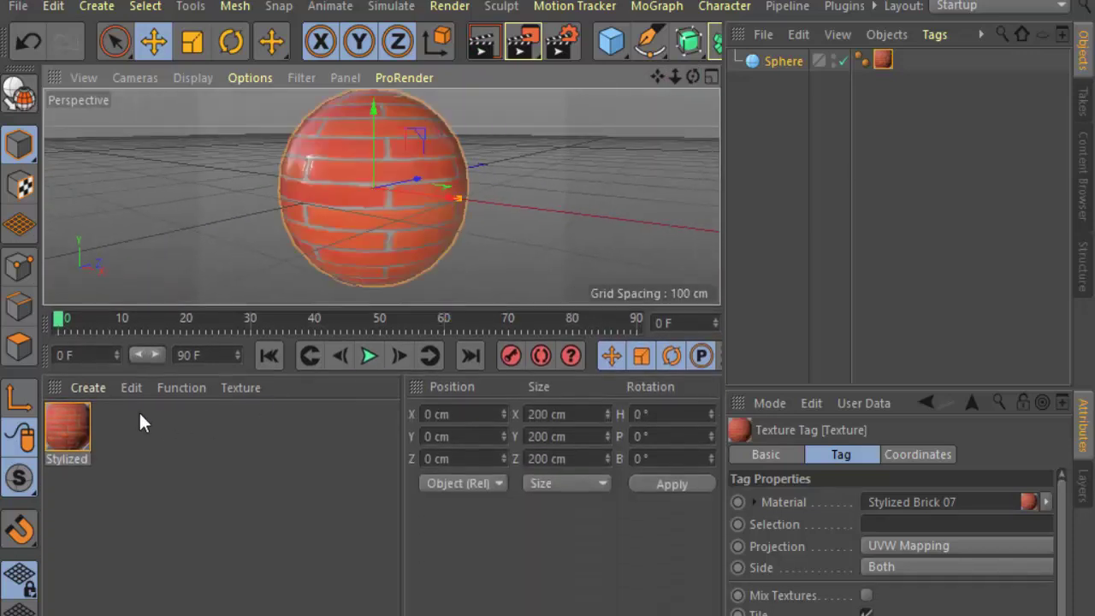
- Load all nineteen materials from the stylized materials pack
left_click(99, 389)
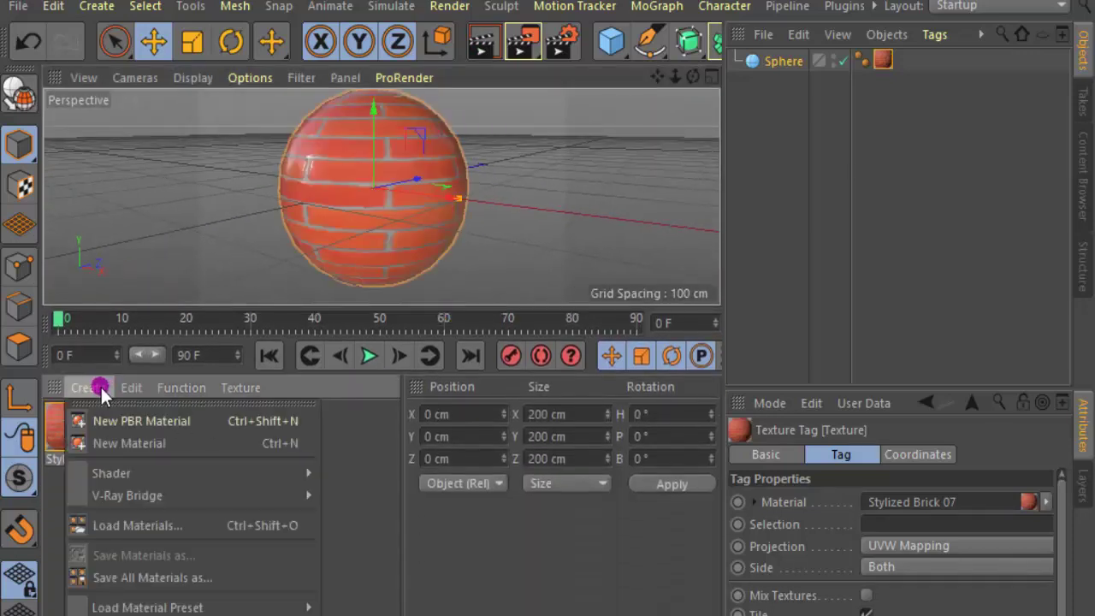
left_click(162, 523)
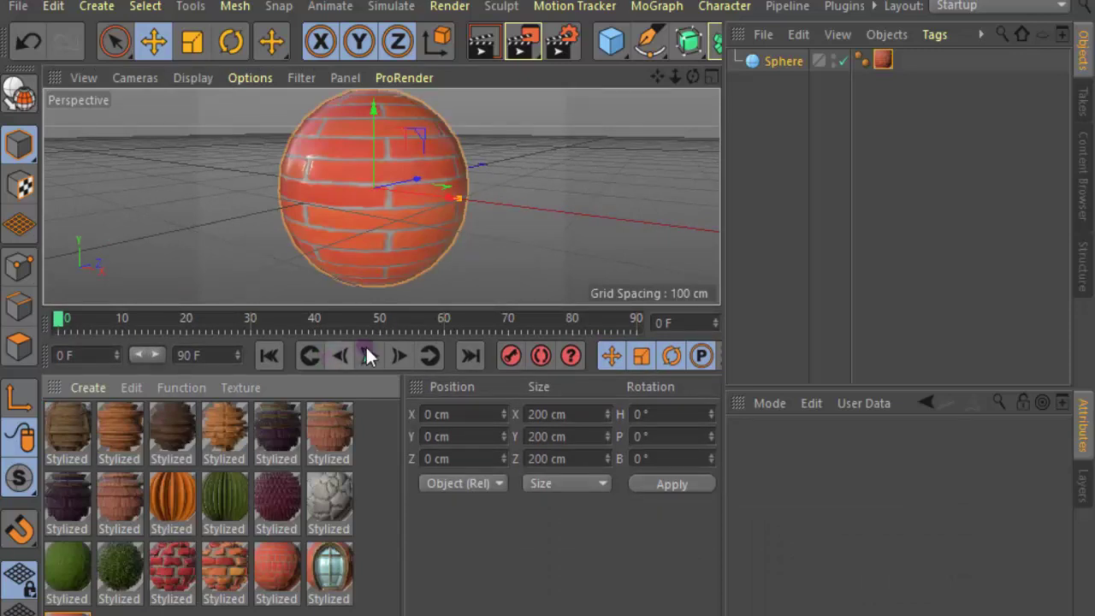
left_click_drag(409, 318, 410, 180)
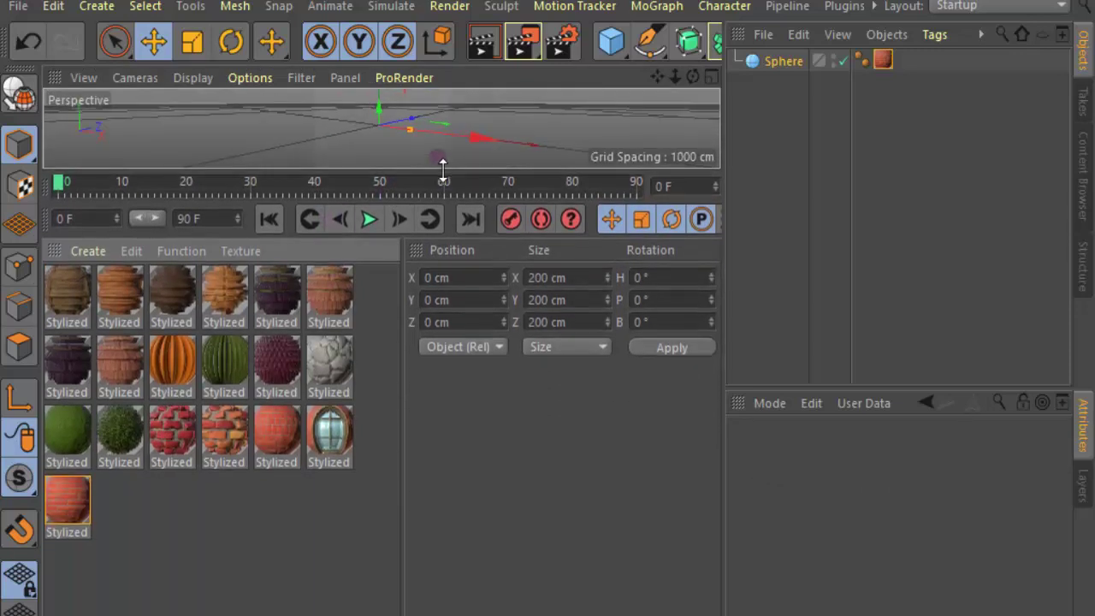
left_click_drag(355, 398, 80, 525)
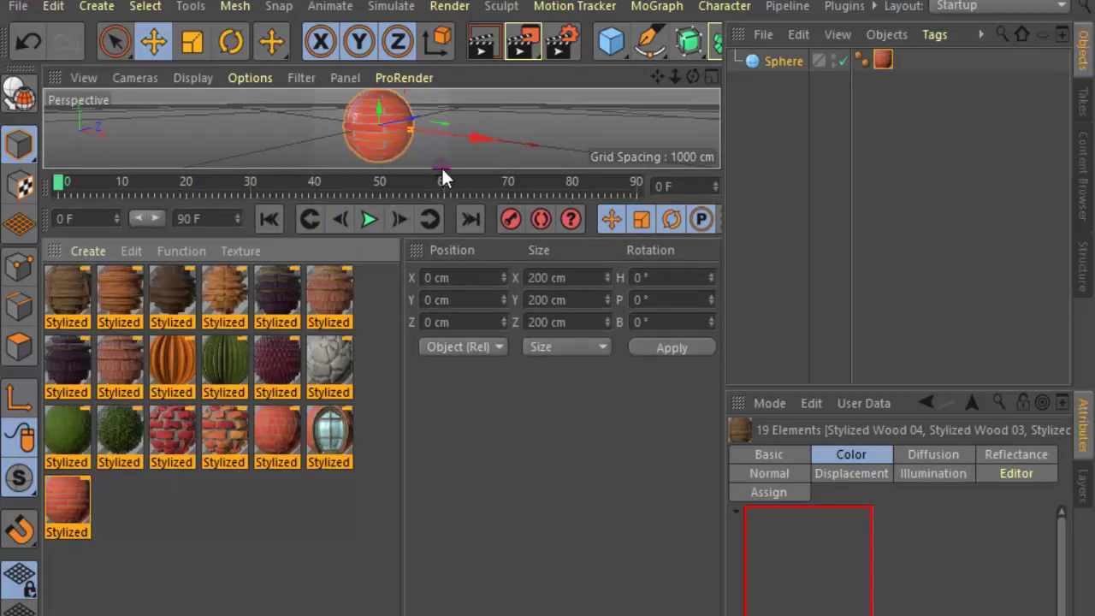
- Apply Stylized Wood 03 to the sphere's texture tag
left_click(115, 290)
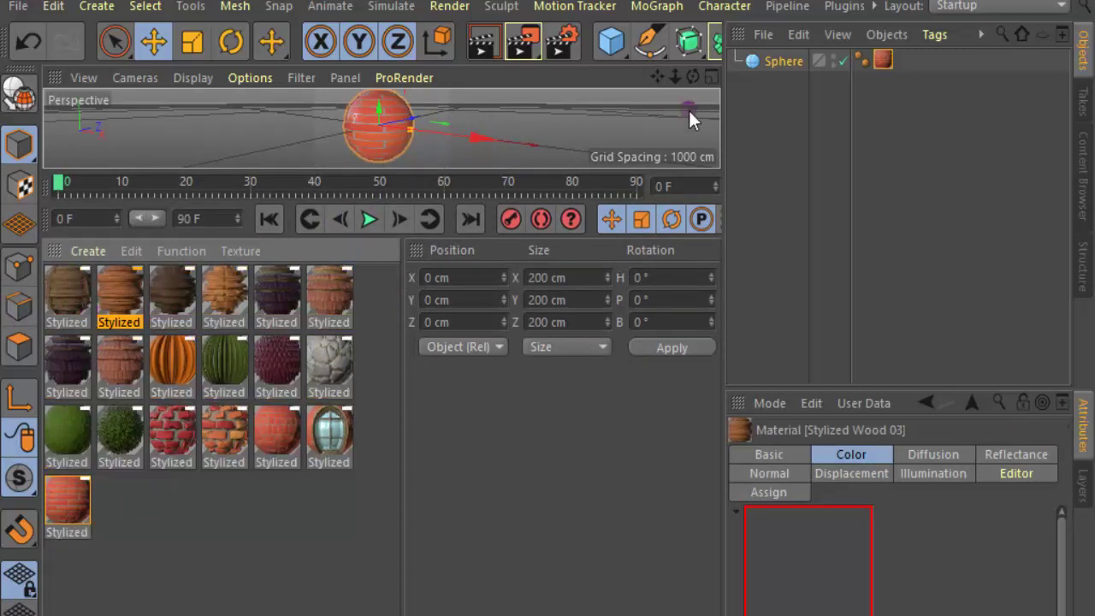
left_click_drag(691, 120, 883, 59)
left_click_drag(507, 184, 507, 520)
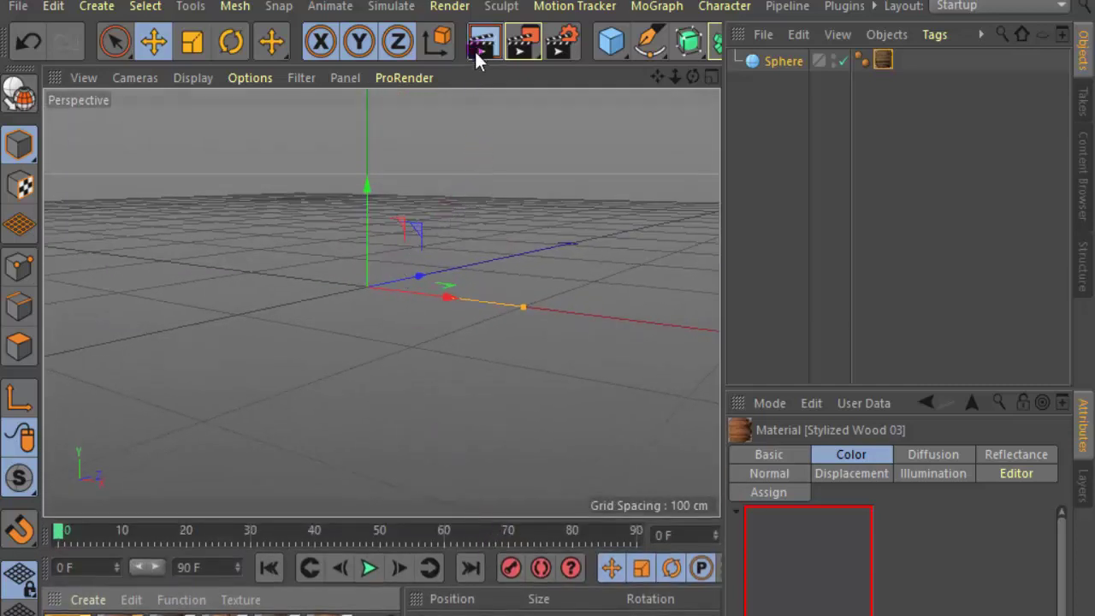
- Render the wooden sphere, then apply the scale material and render it
key("ctrl+r")
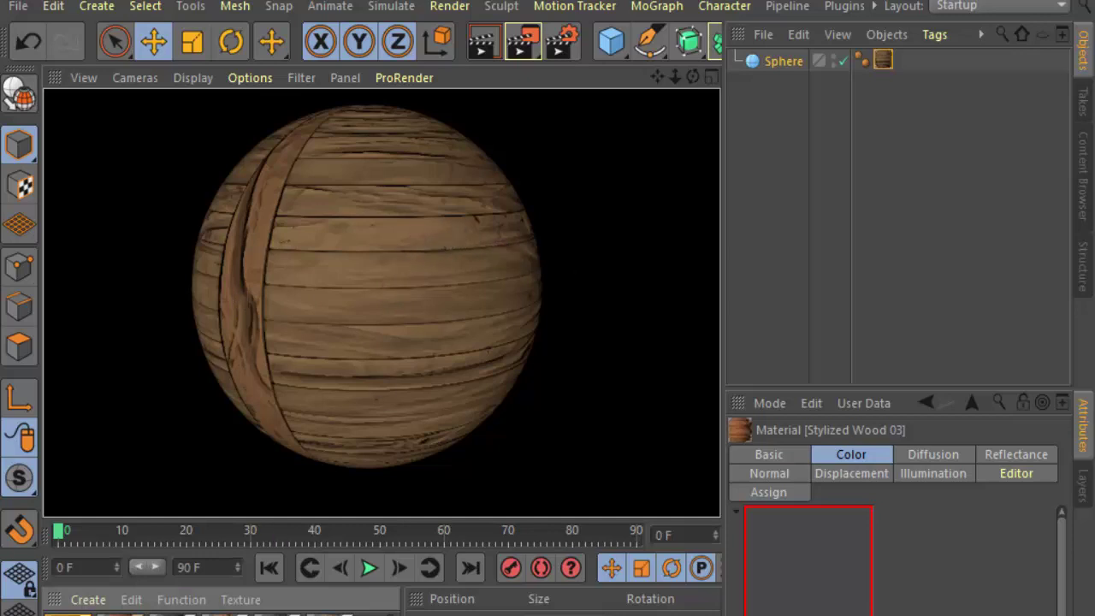
left_click_drag(330, 603, 885, 64)
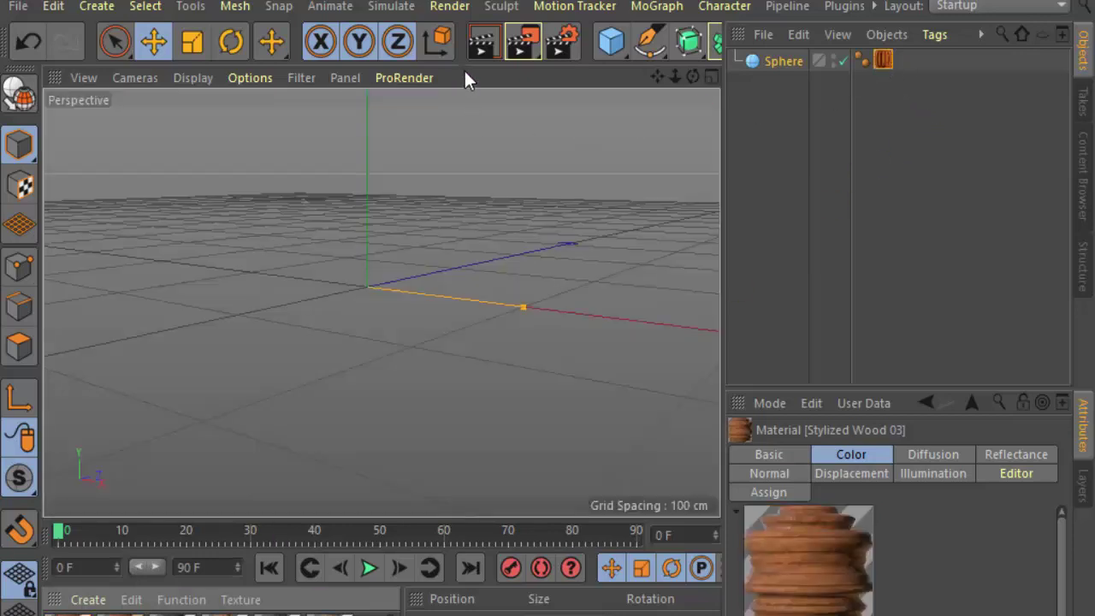
left_click(483, 41)
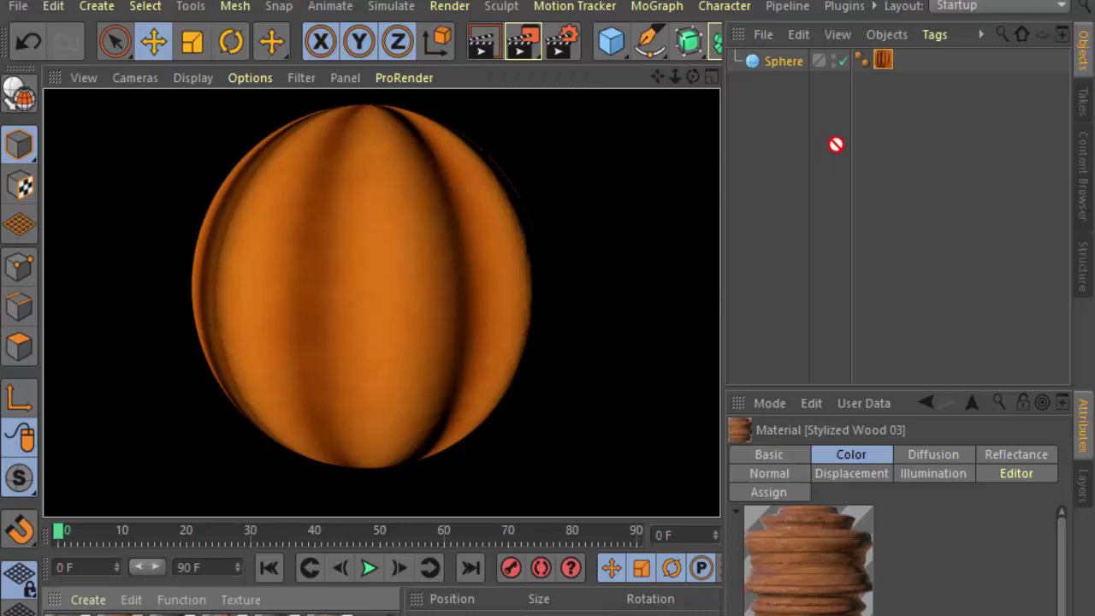
left_click(882, 59)
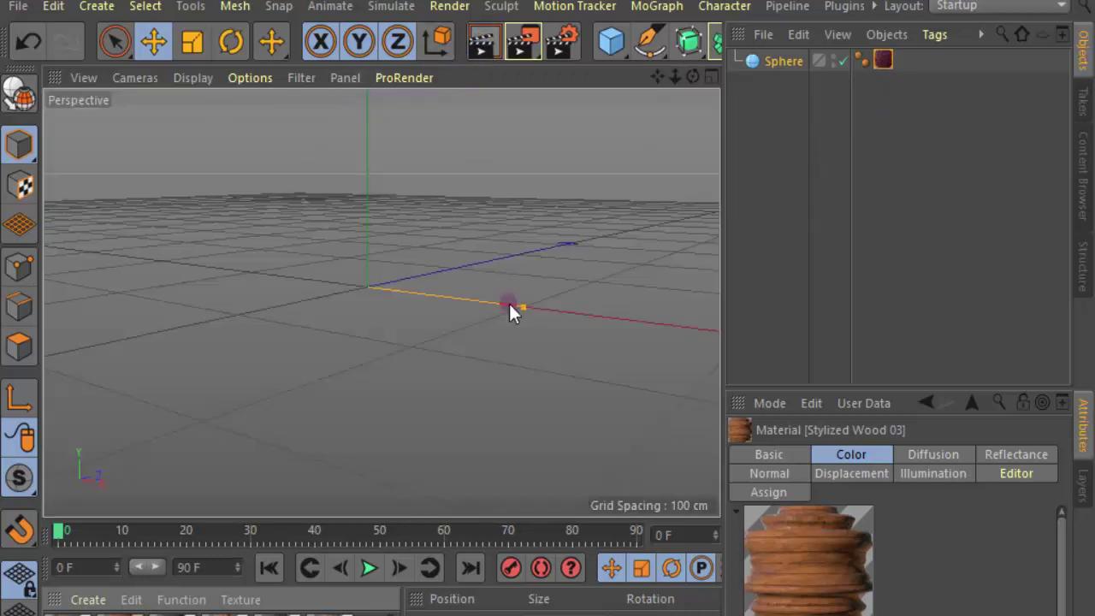
key("ctrl+r")
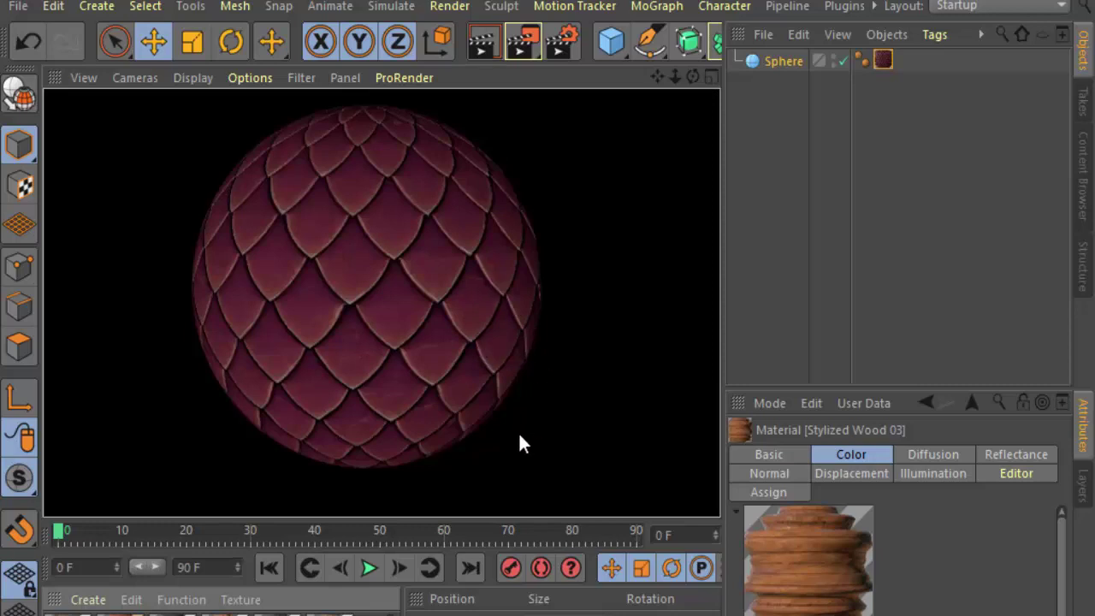
left_click_drag(438, 530, 459, 356)
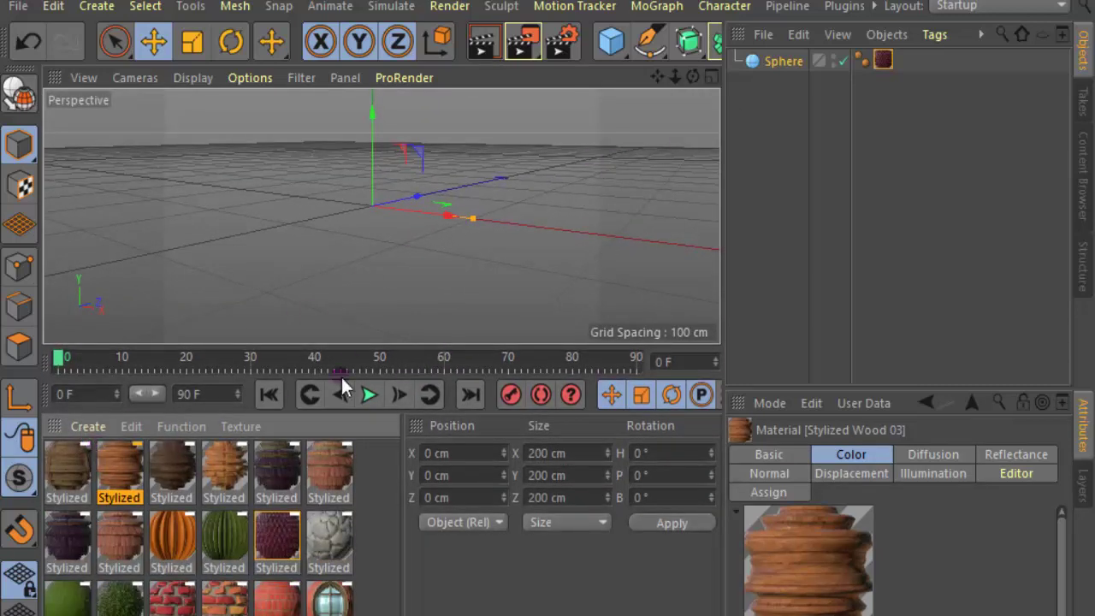
- Switch material thumbnails to small icons and restore the viewport size
left_click_drag(355, 347, 355, 357)
left_click(141, 441)
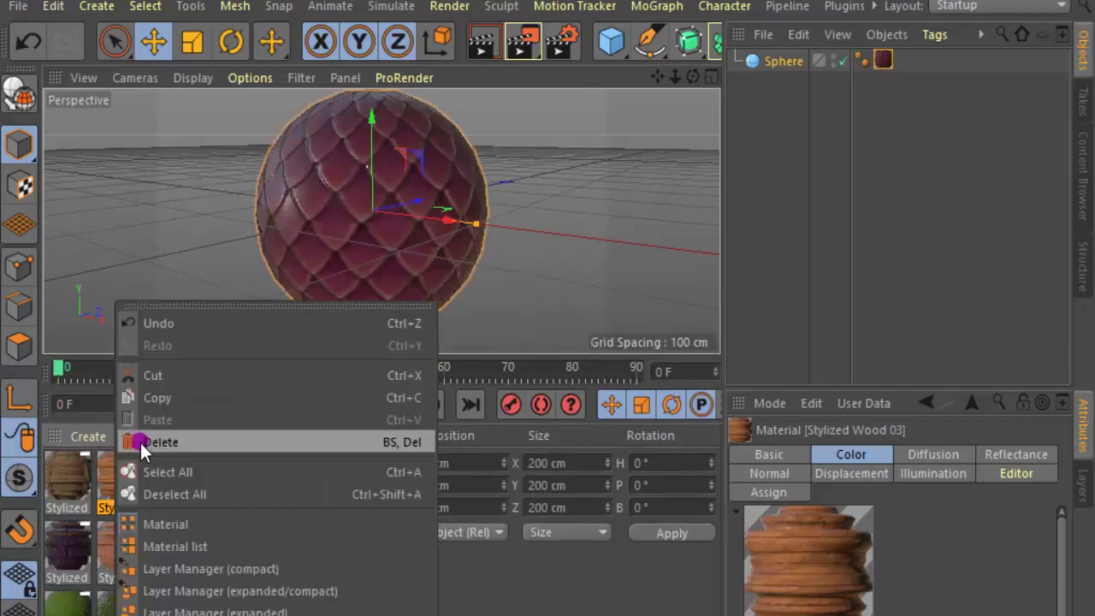
left_click(179, 612)
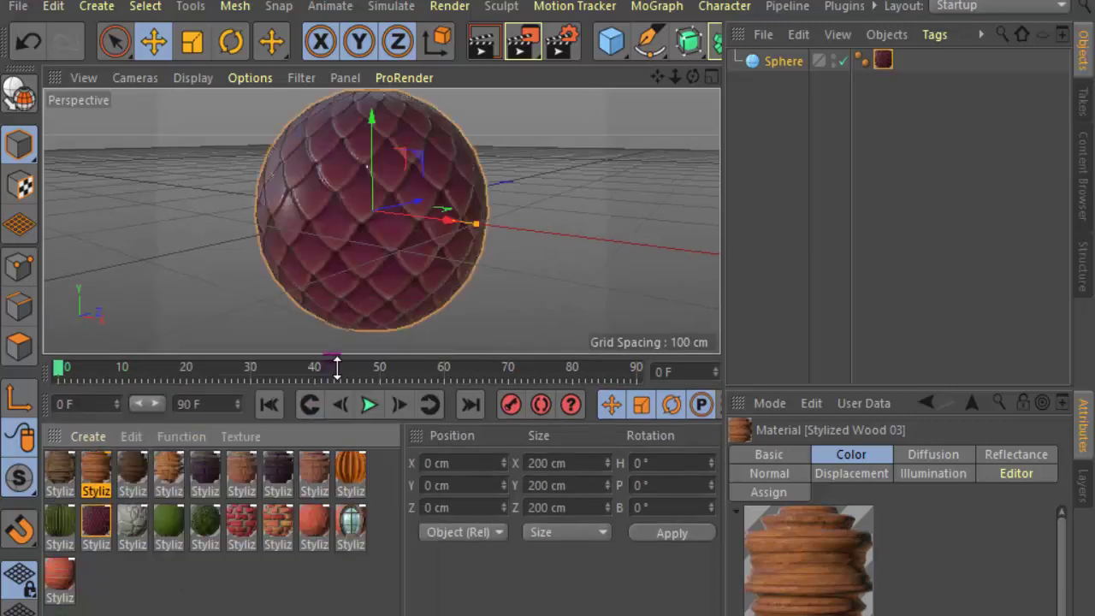
left_click_drag(335, 355, 348, 528)
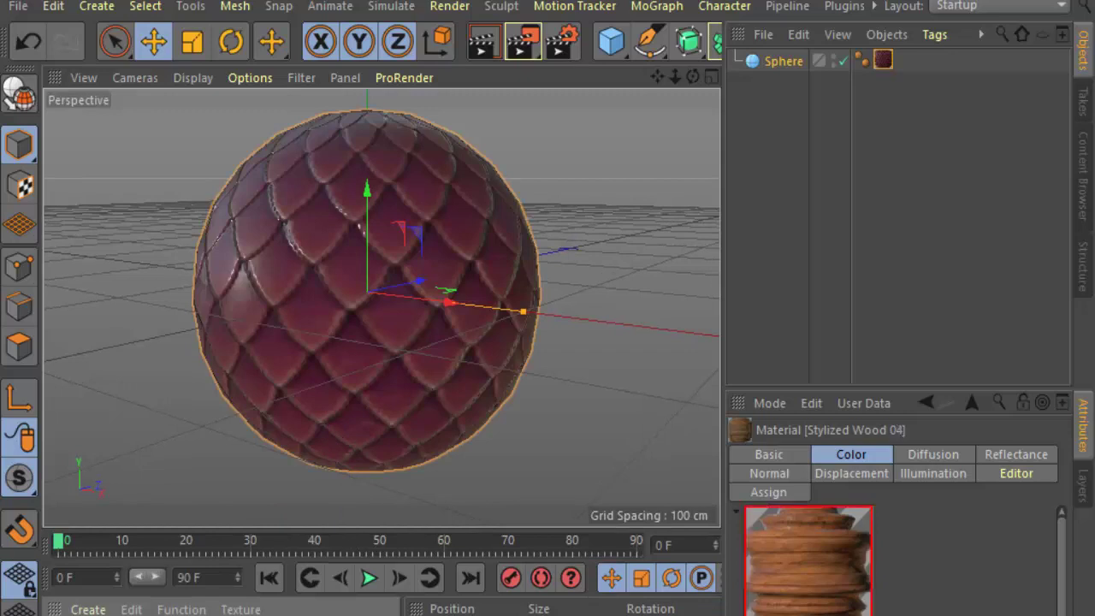
- Test-render the sphere with several wood and wood plank materials
left_click_drag(363, 467, 866, 77)
left_click(492, 45)
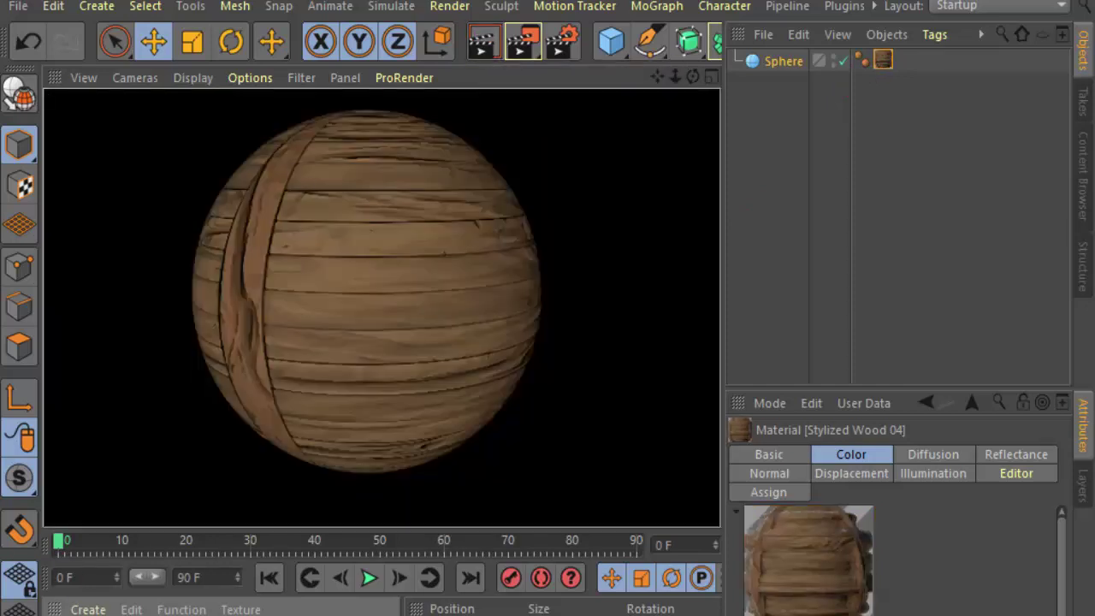
left_click_drag(880, 93, 885, 68)
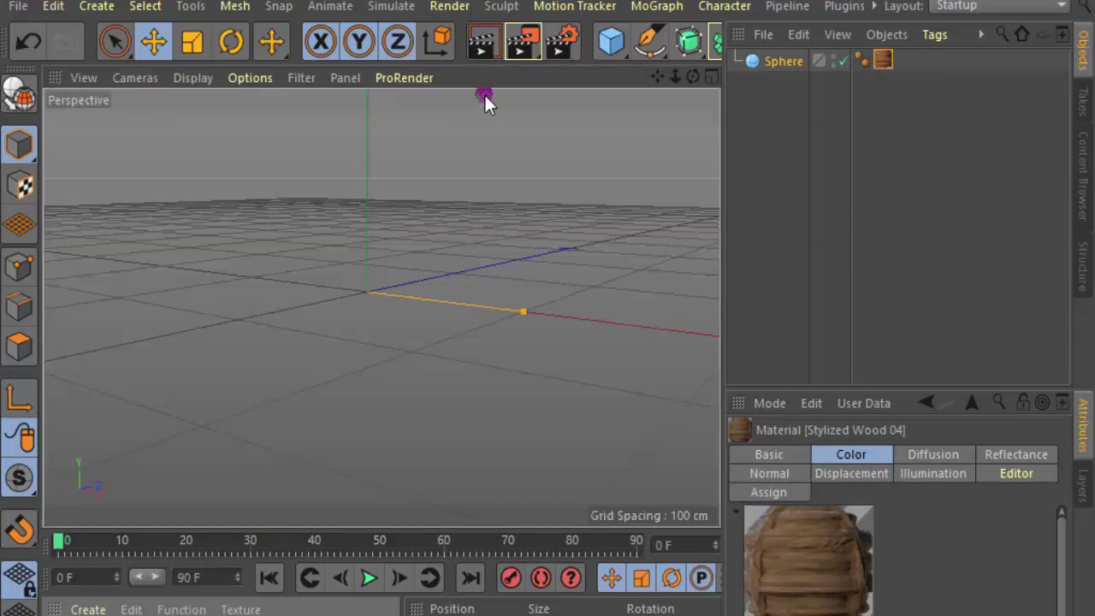
left_click(459, 43)
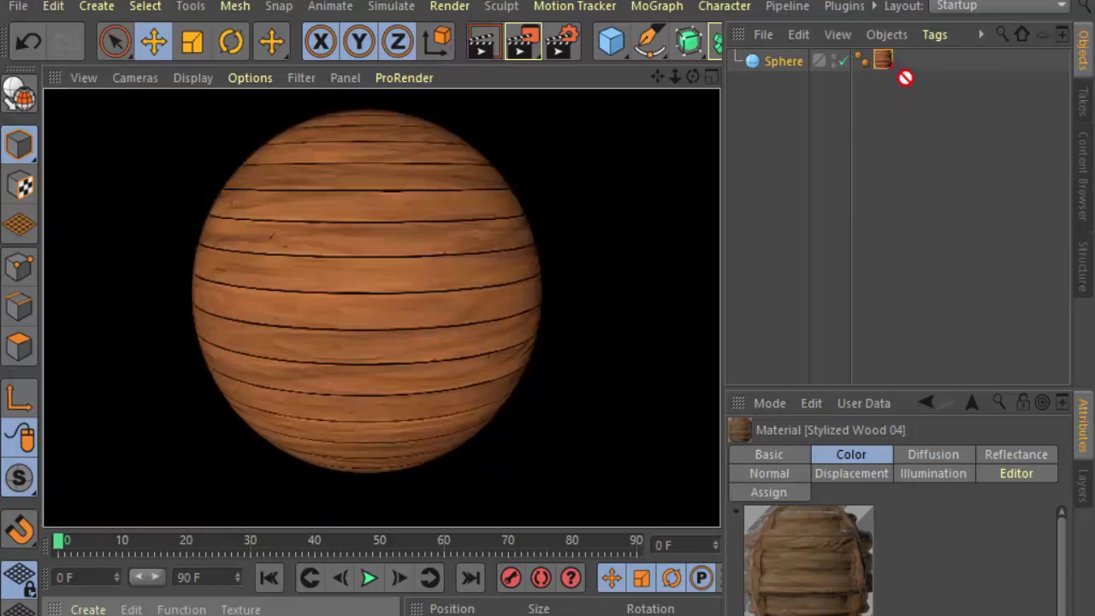
left_click_drag(509, 393, 882, 62)
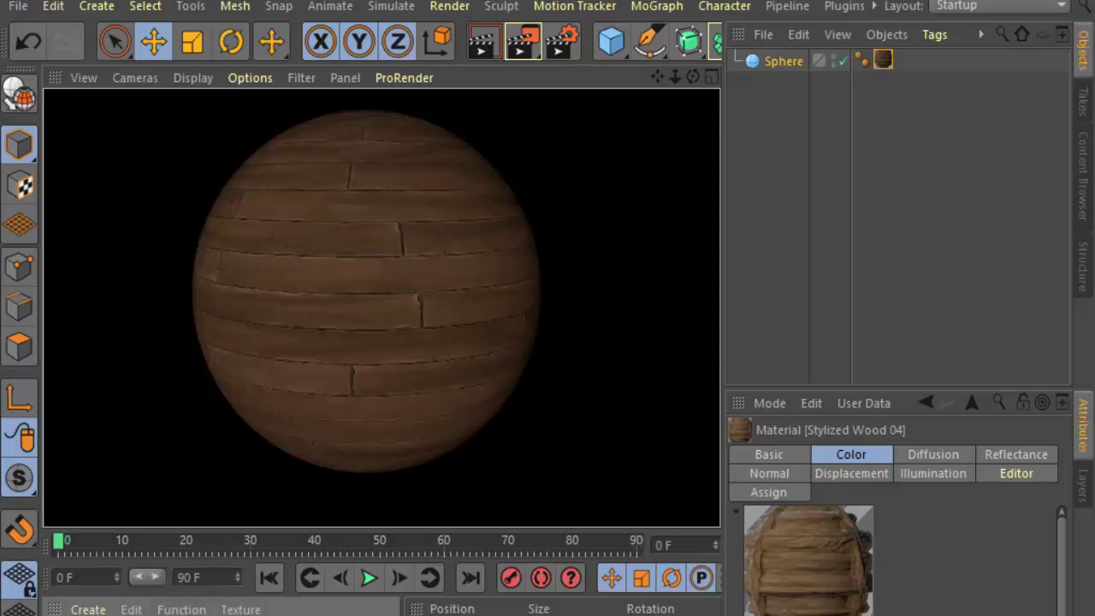
left_click(885, 62)
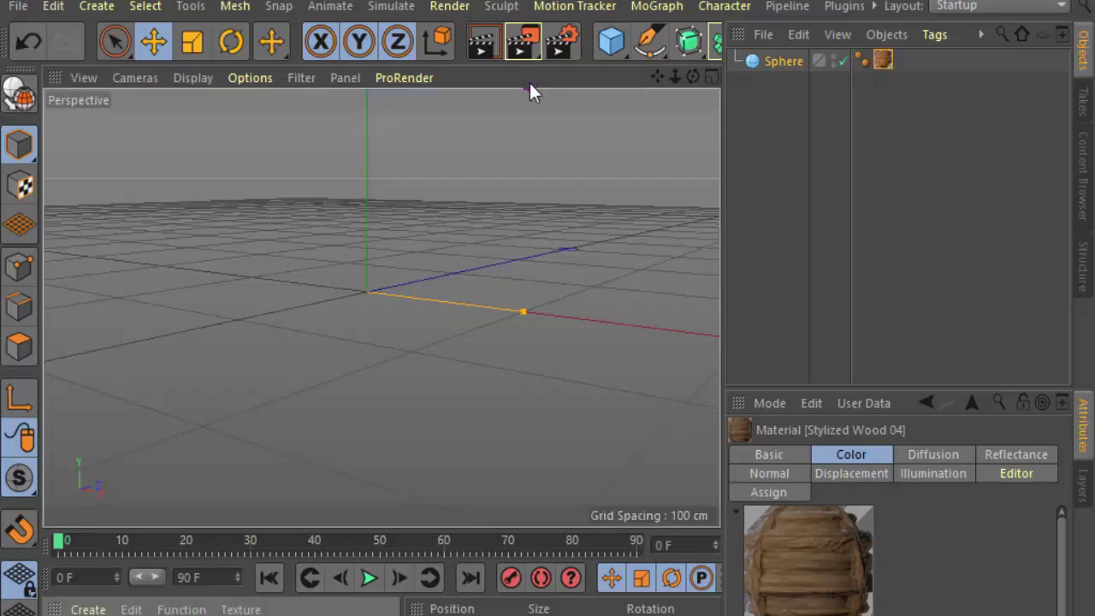
left_click(484, 50)
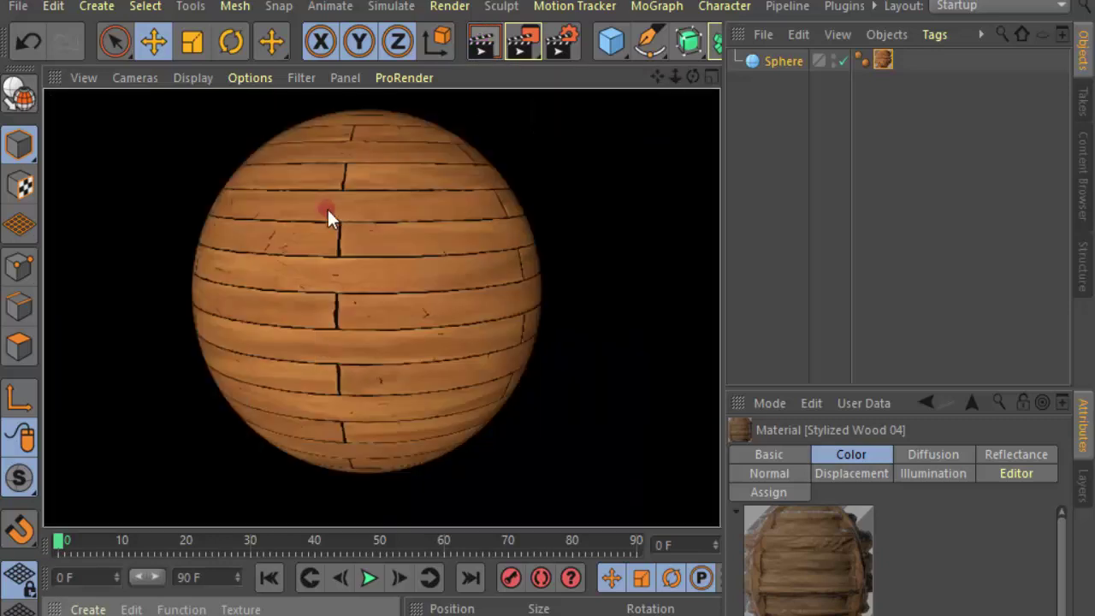
left_click_drag(867, 42, 880, 60)
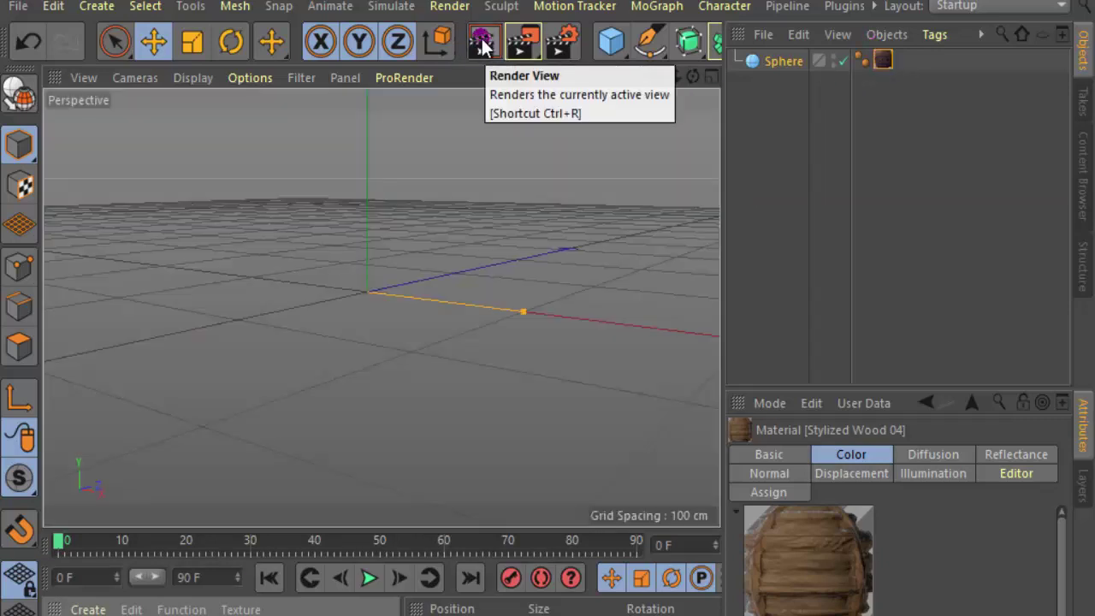
key("ctrl+r")
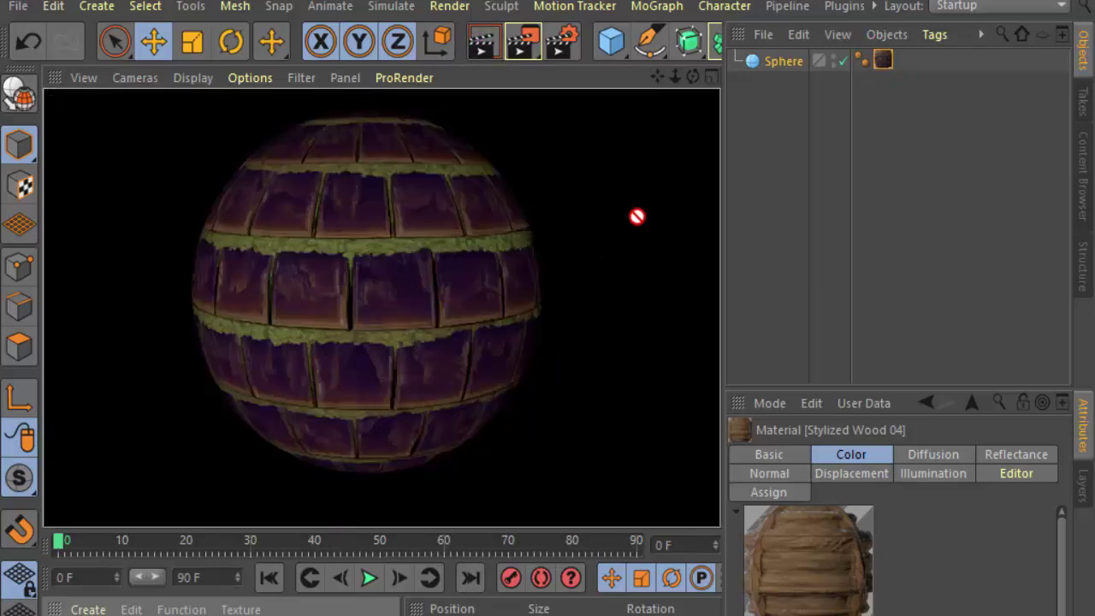
- Test-render three different brick materials on the sphere
left_click_drag(636, 217, 879, 62)
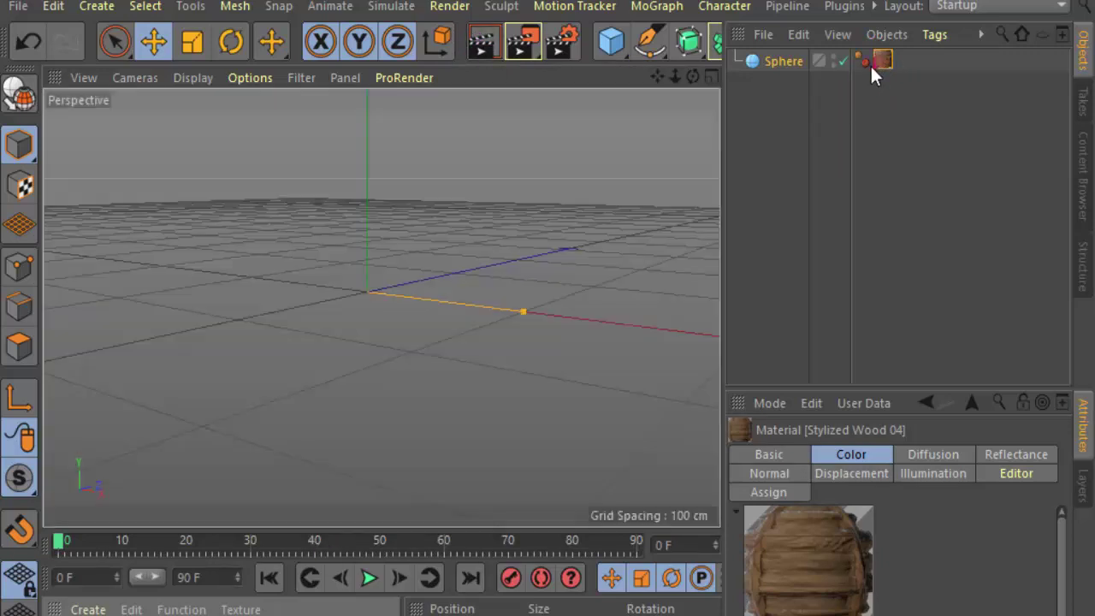
left_click(476, 53)
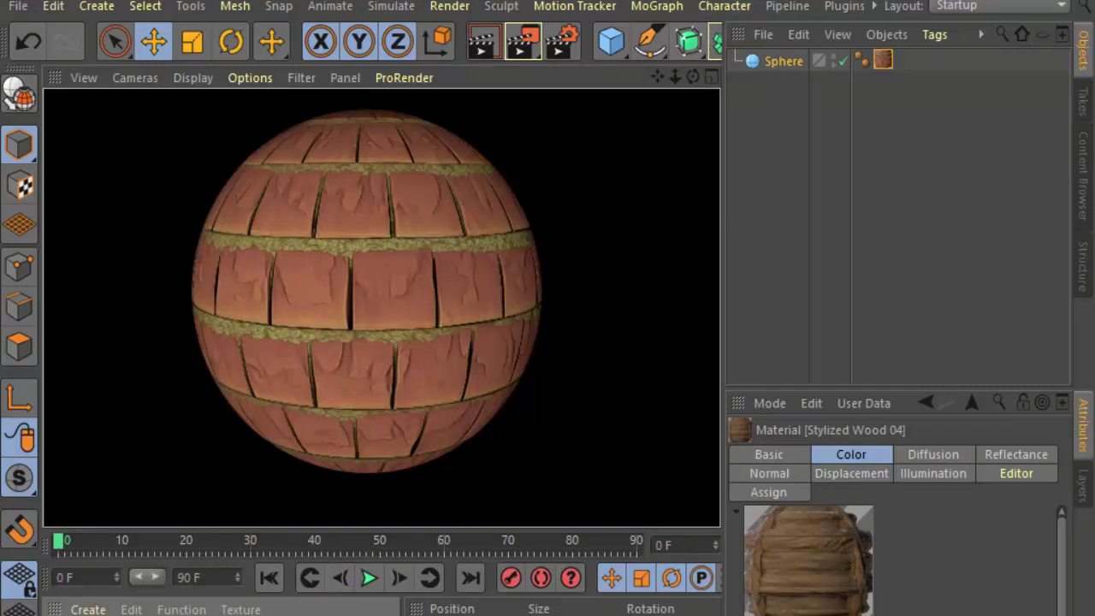
left_click_drag(696, 310, 883, 61)
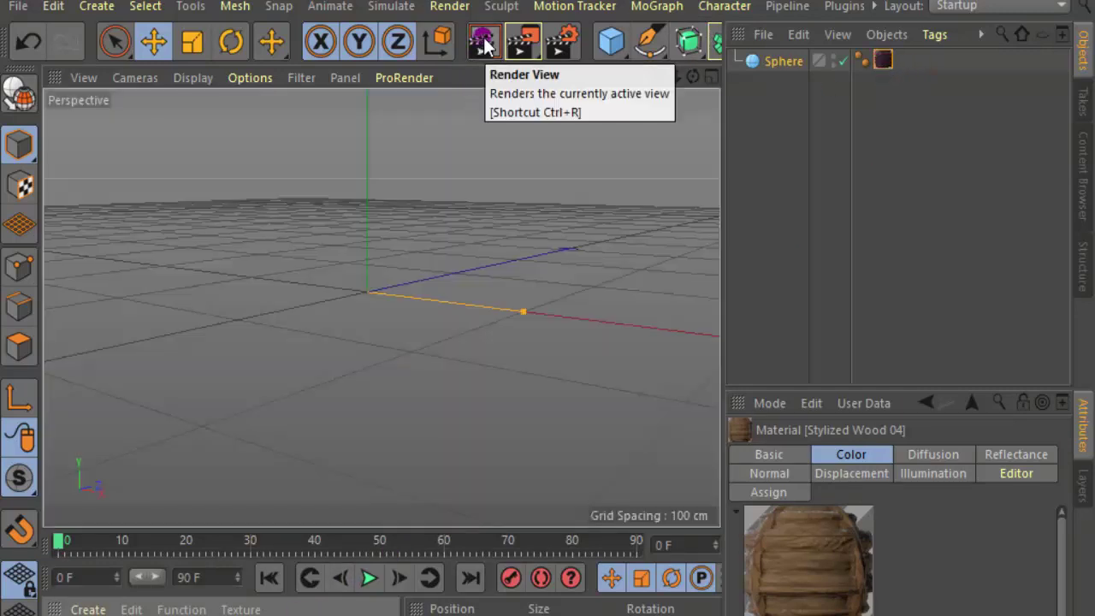
left_click(484, 47)
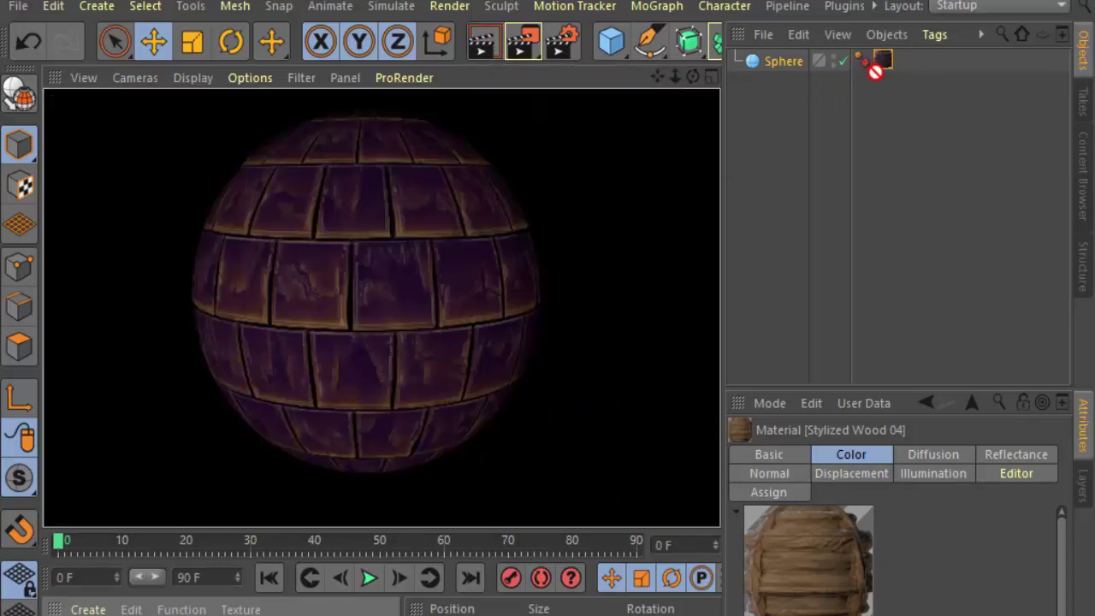
left_click_drag(723, 166, 882, 62)
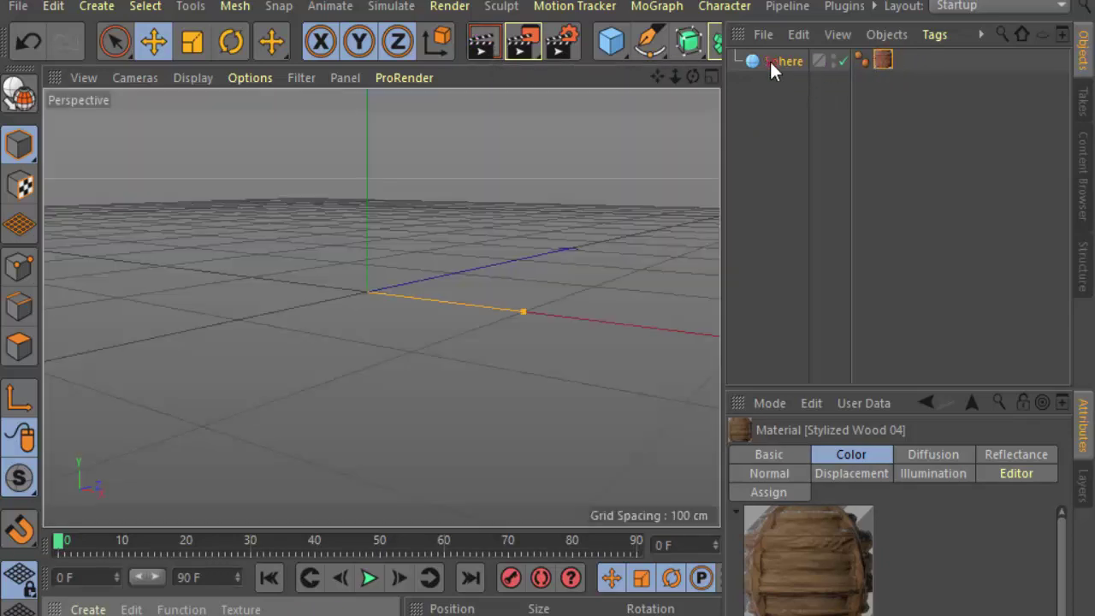
left_click(481, 47)
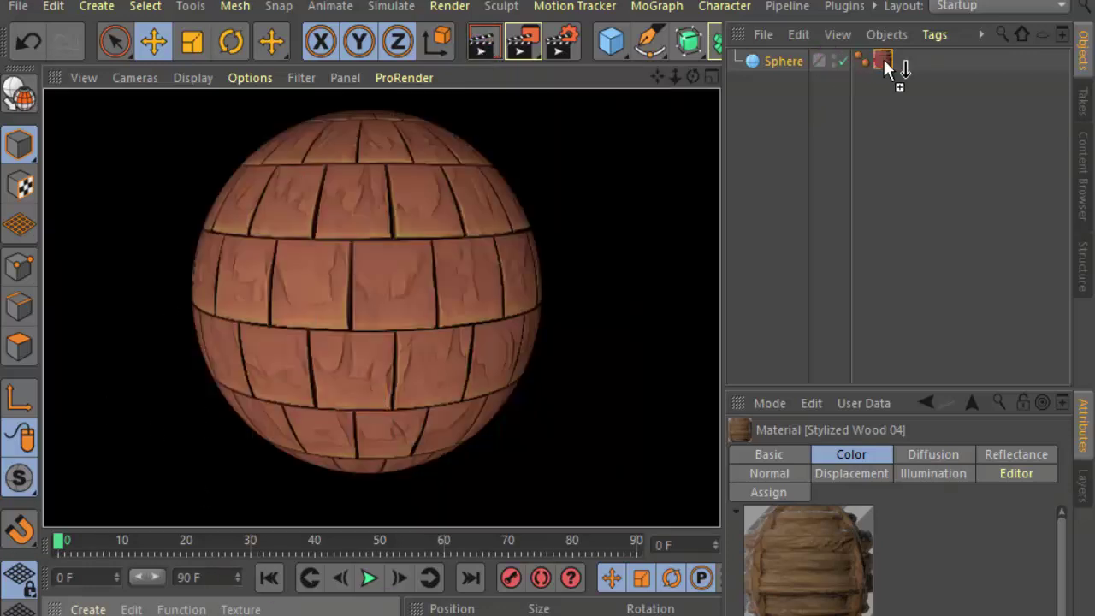
- Render the green ridged and red scale materials, then apply a wood material
left_click_drag(826, 63, 883, 59)
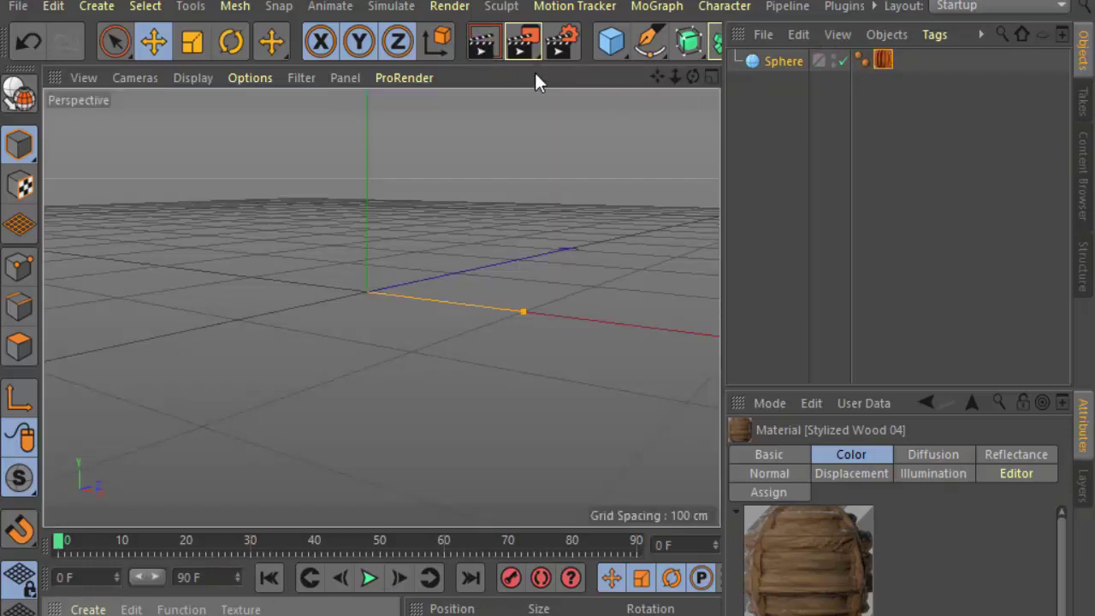
left_click(475, 42)
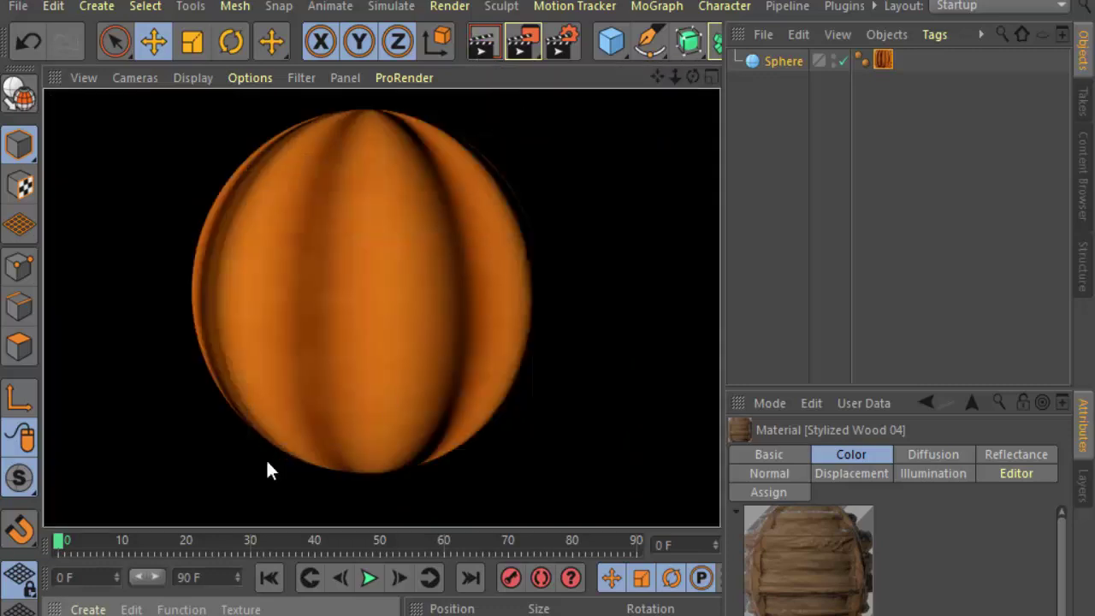
left_click(883, 59)
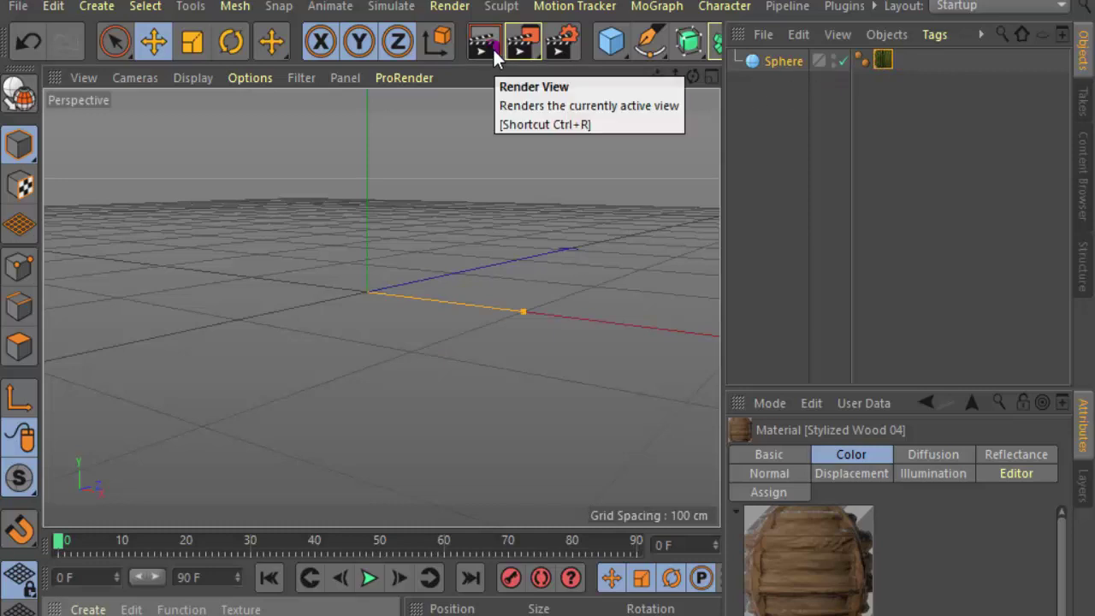
left_click(492, 47)
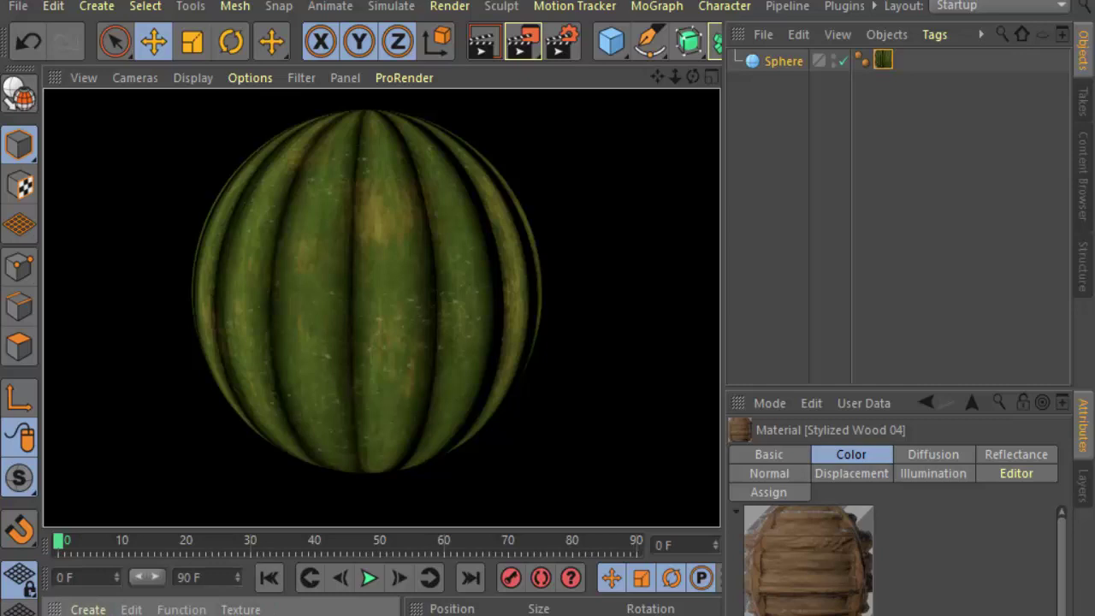
left_click_drag(525, 456, 887, 133)
left_click_drag(892, 62, 890, 64)
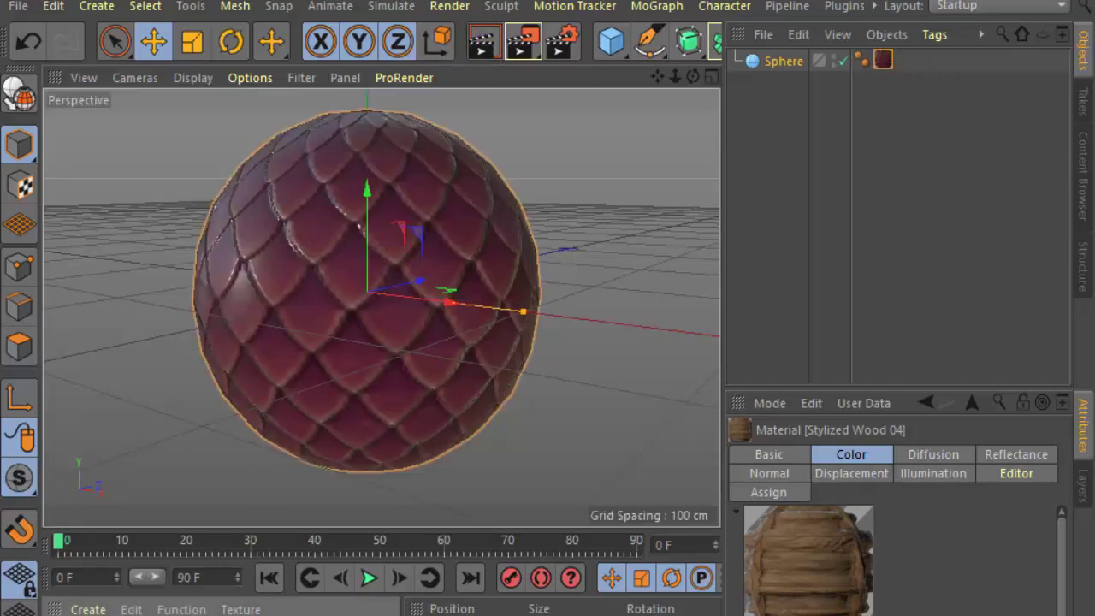
key("ctrl+r")
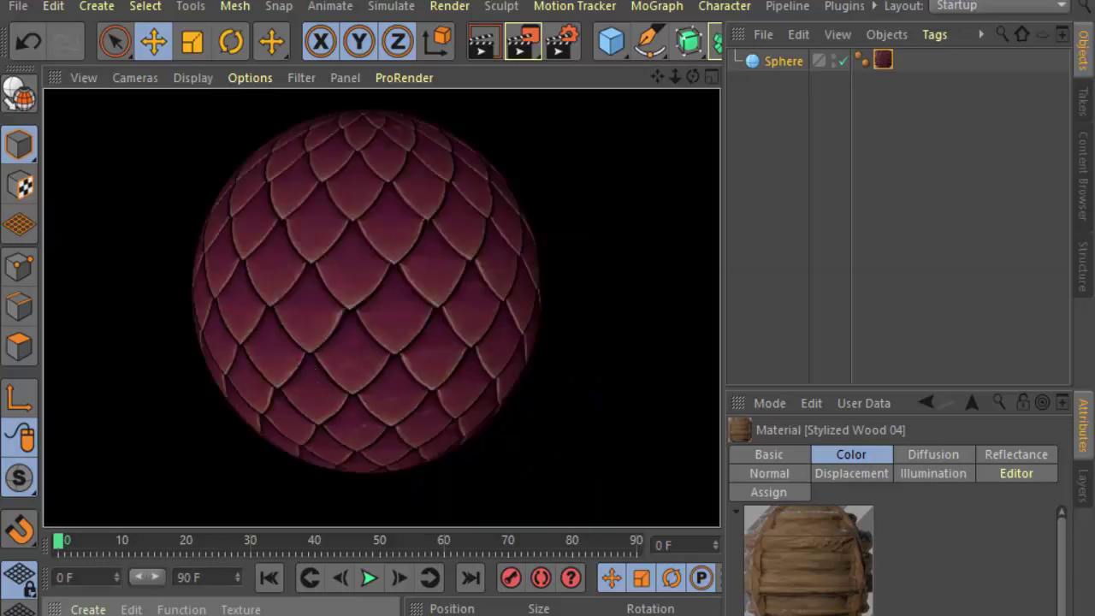
left_click_drag(680, 215, 883, 60)
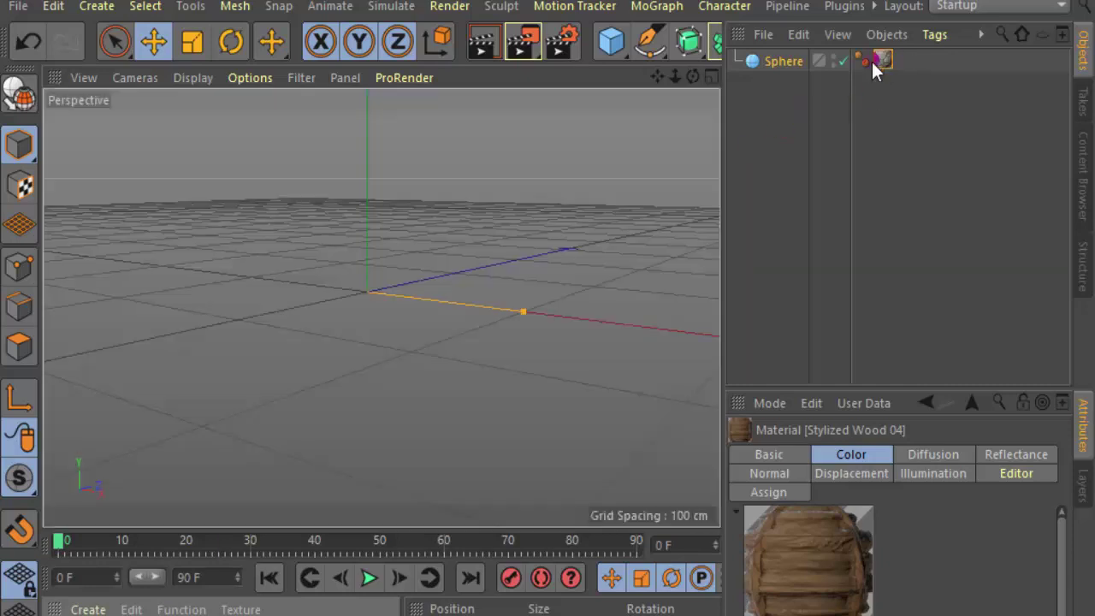
- Preview the cracked stone and leafy green materials on the sphere
left_click(478, 43)
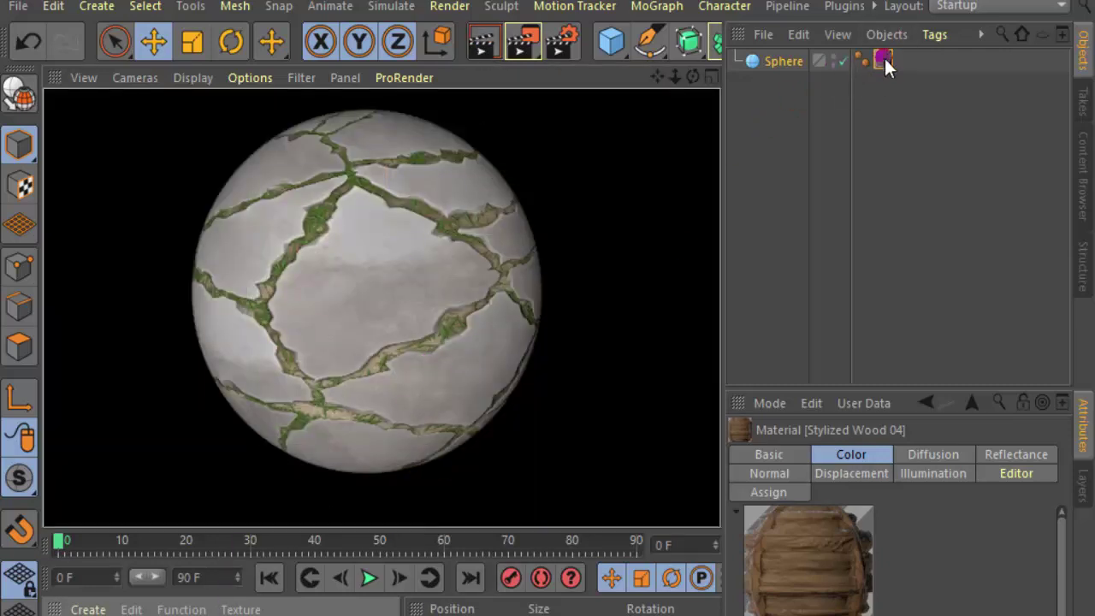
left_click(484, 42)
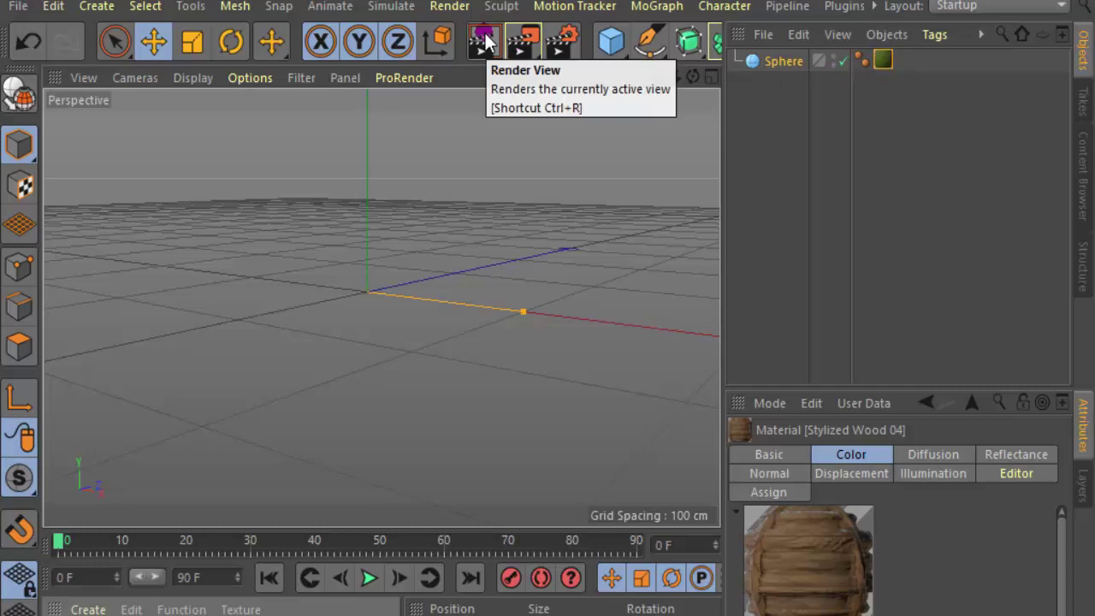
key("ctrl+r")
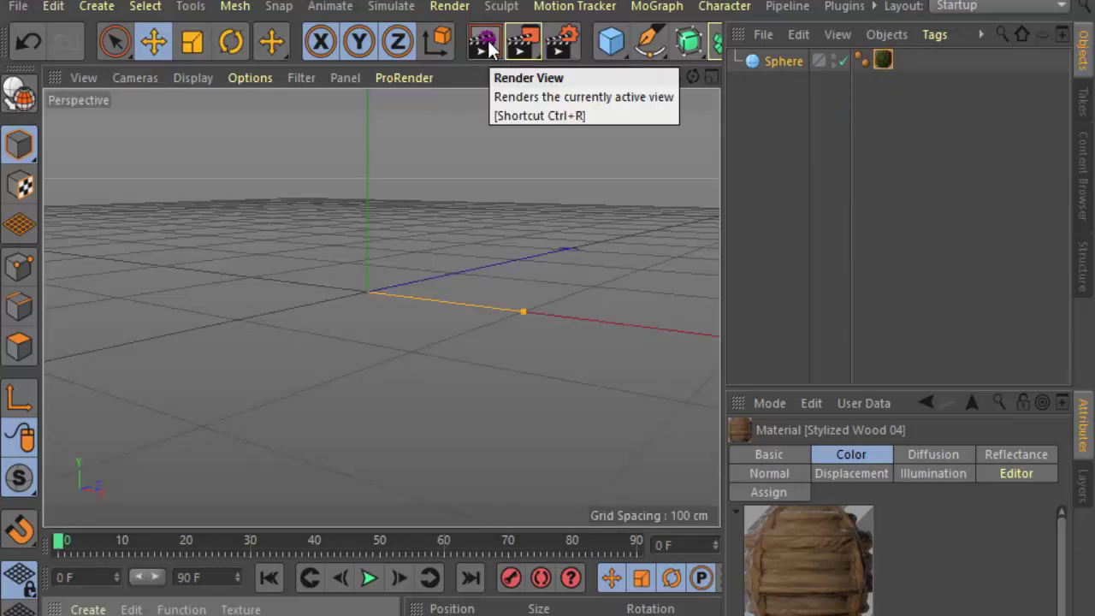
left_click(484, 42)
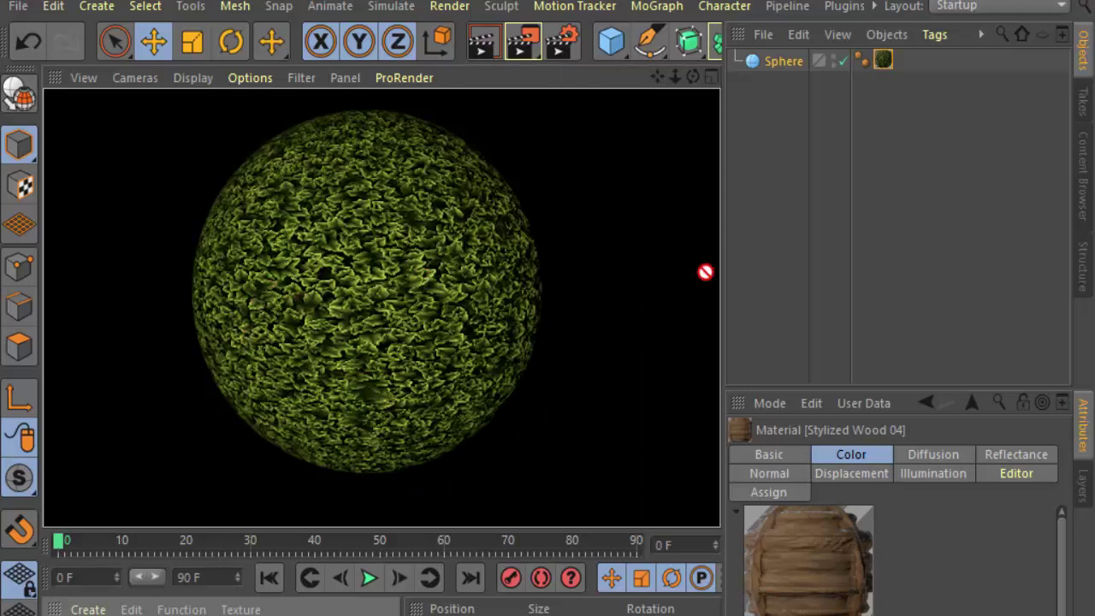
- Apply a red brick material to the sphere and render it
left_click_drag(707, 272, 882, 60)
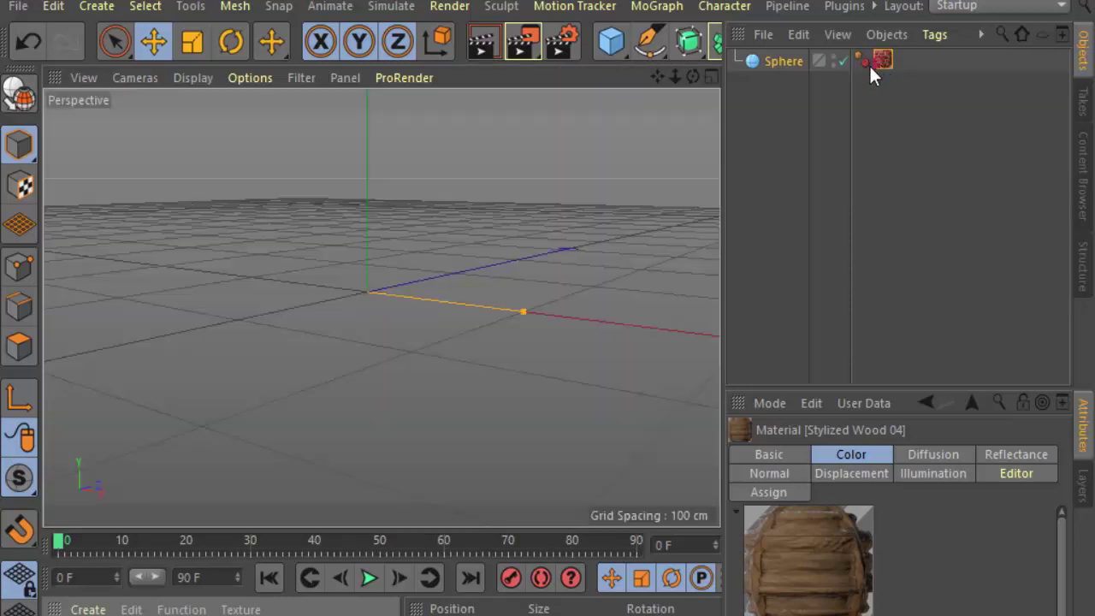
left_click(477, 54)
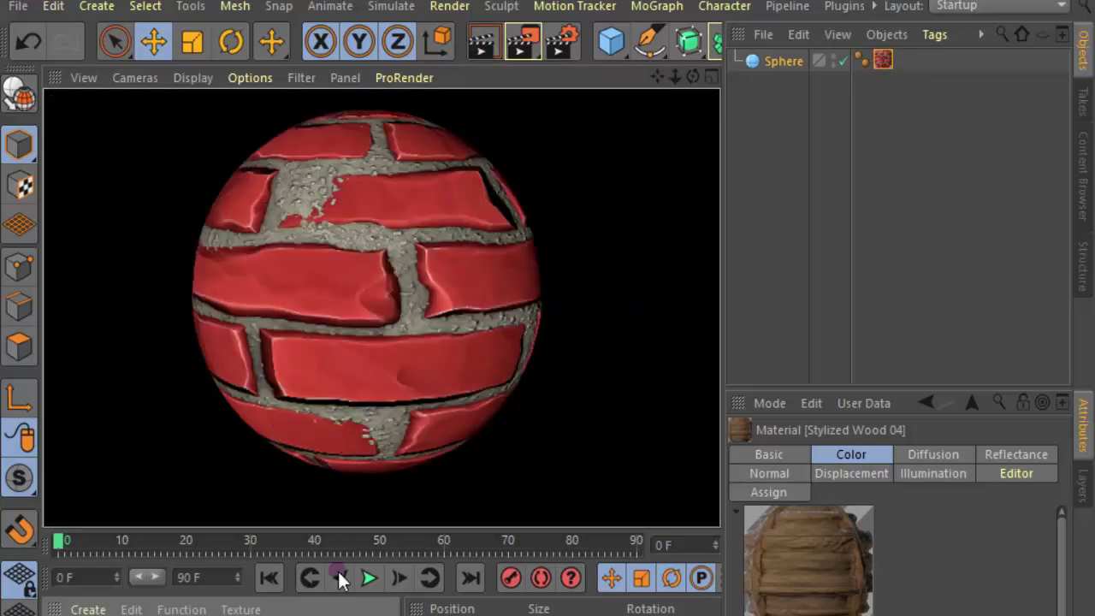
left_click(883, 63)
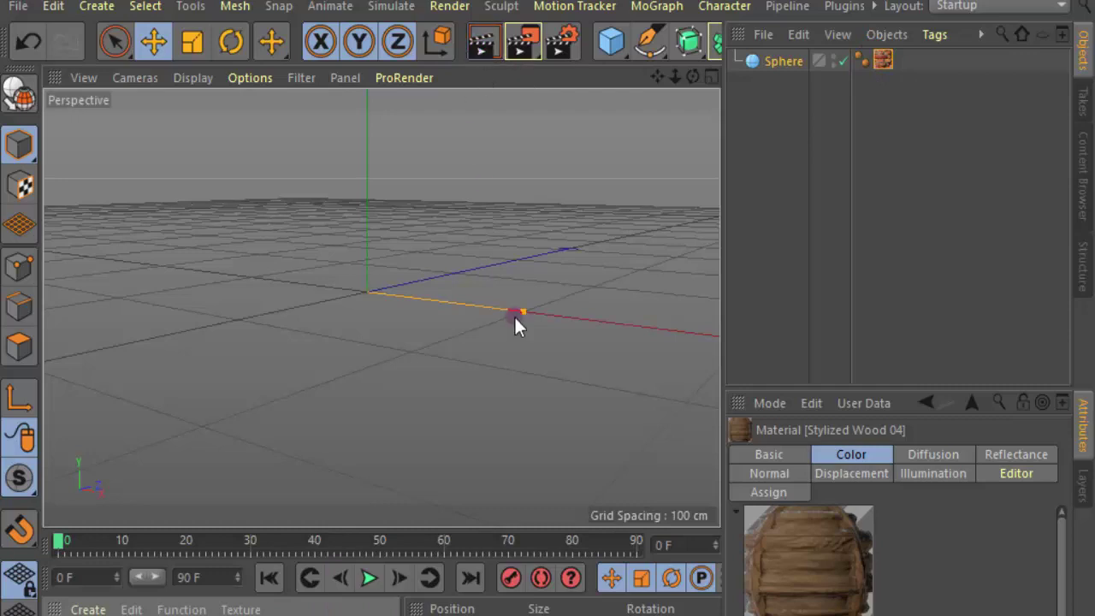
key("ctrl+r")
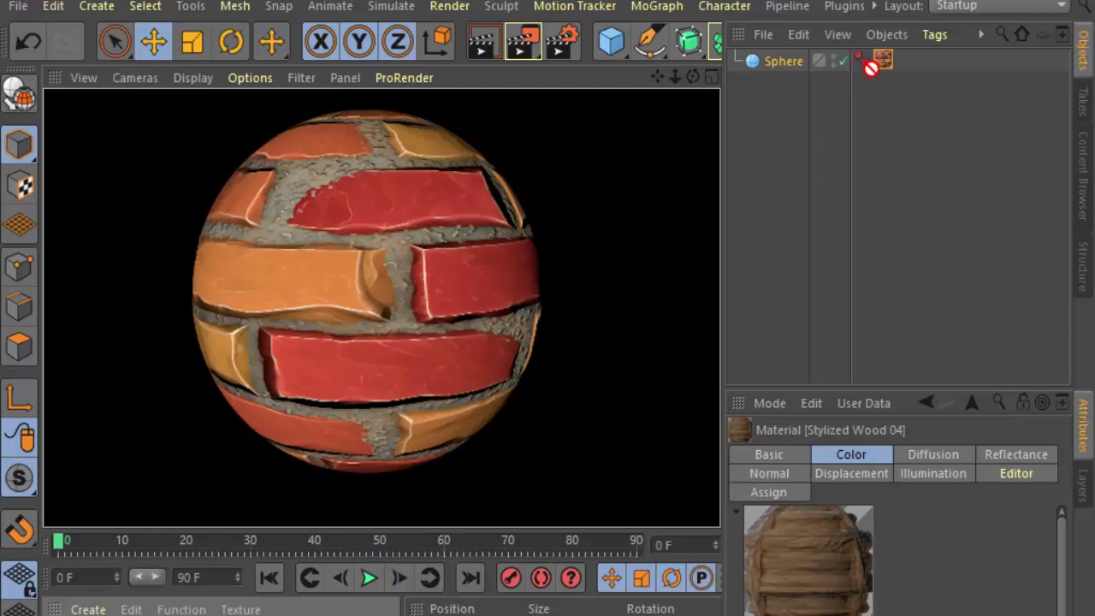
- Swap in another brick material and render it twice
left_click_drag(870, 69, 830, 81)
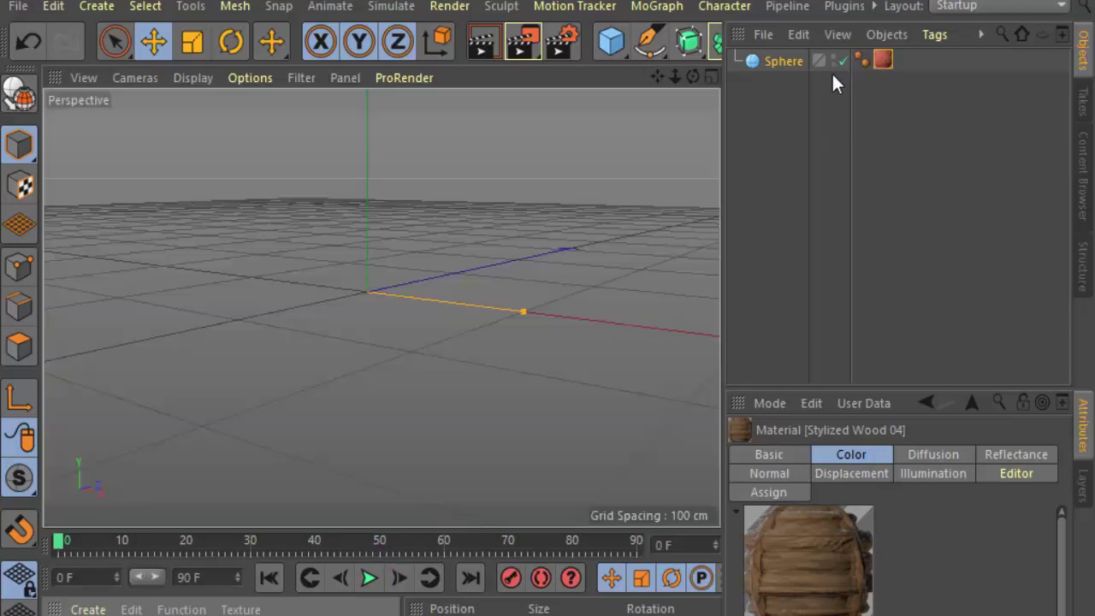
left_click(486, 44)
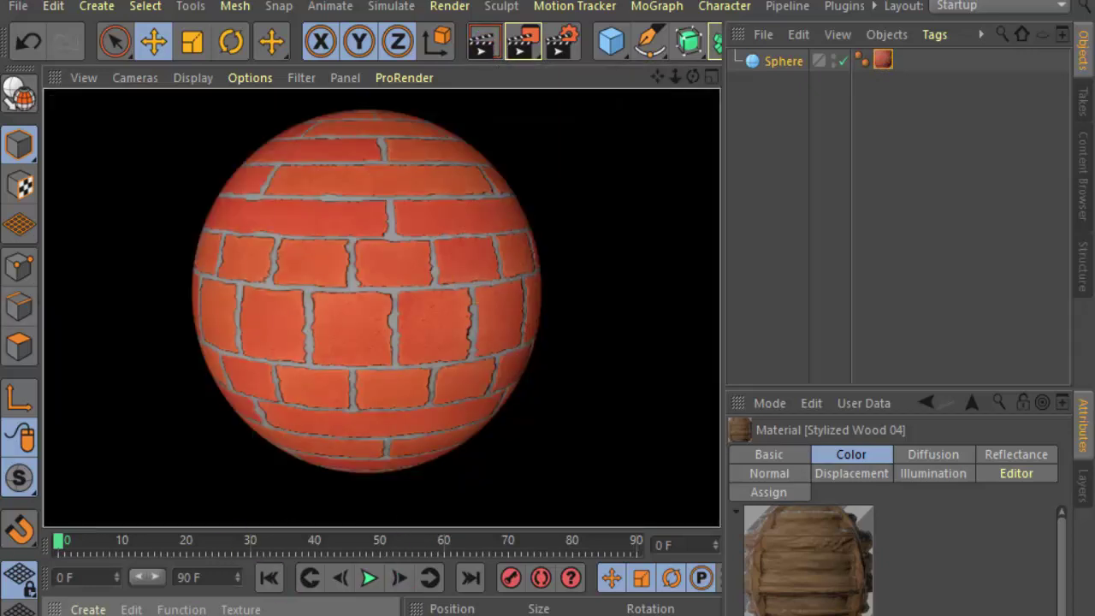
left_click(883, 60)
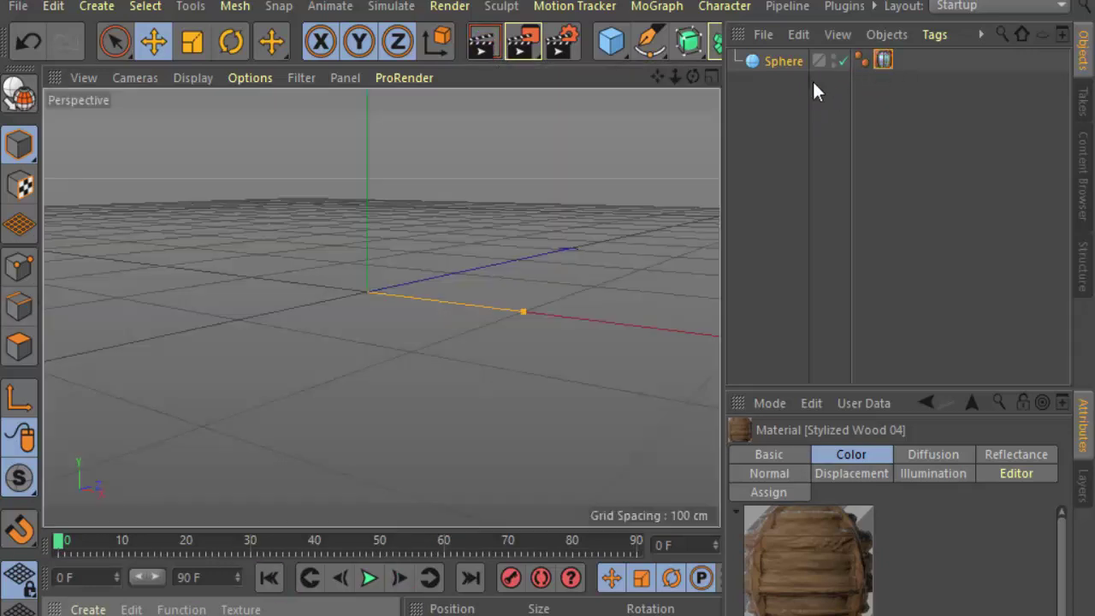
left_click(483, 41)
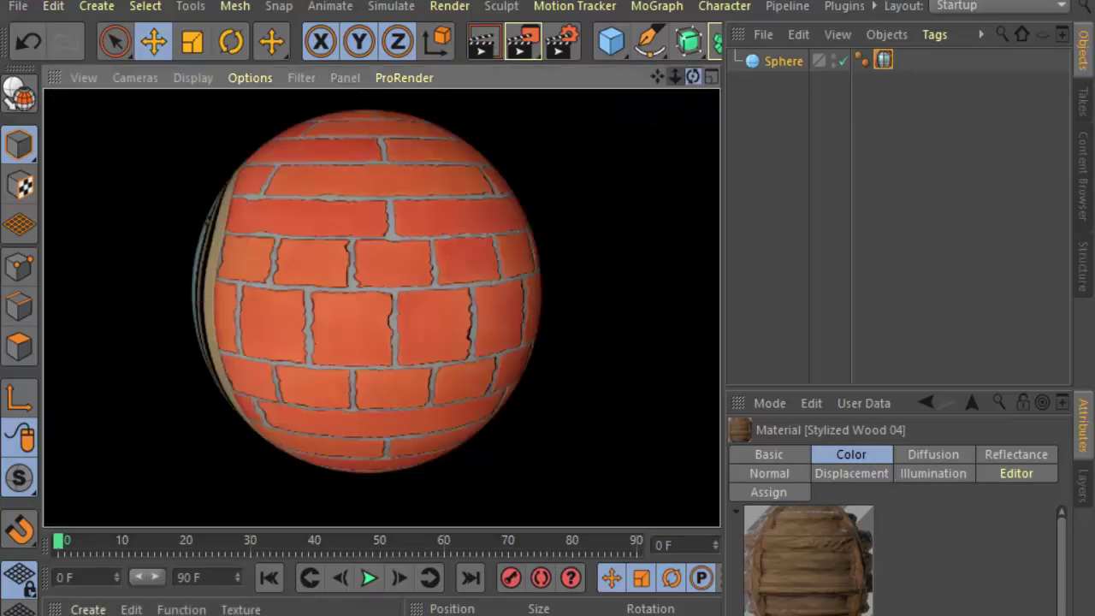
left_click(690, 76)
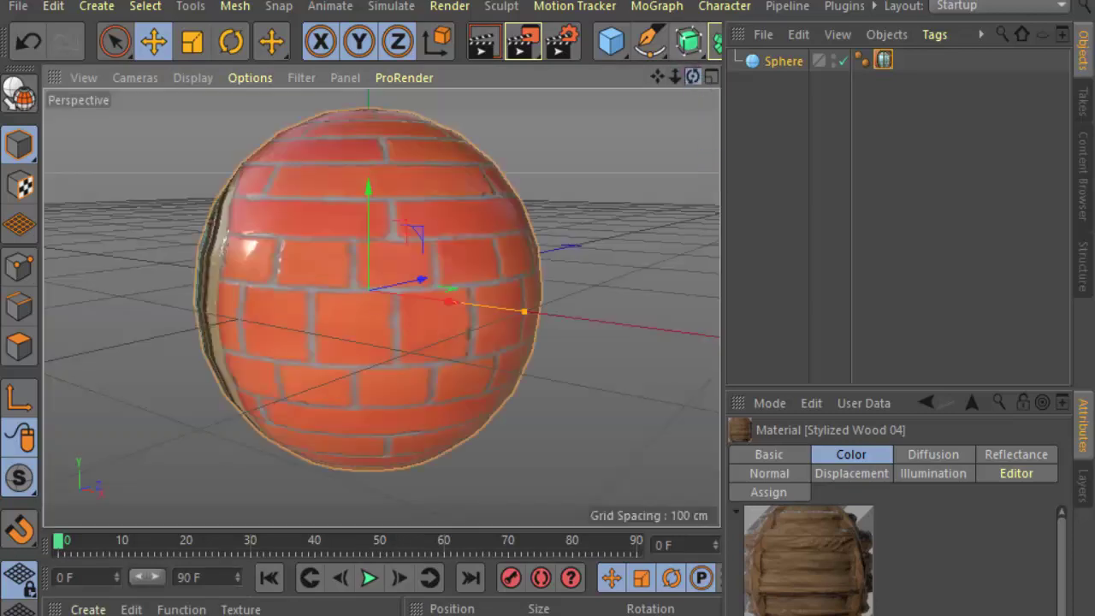
- Replace the sphere's window material with plain red brick and render it
left_click_drag(693, 76, 547, 254)
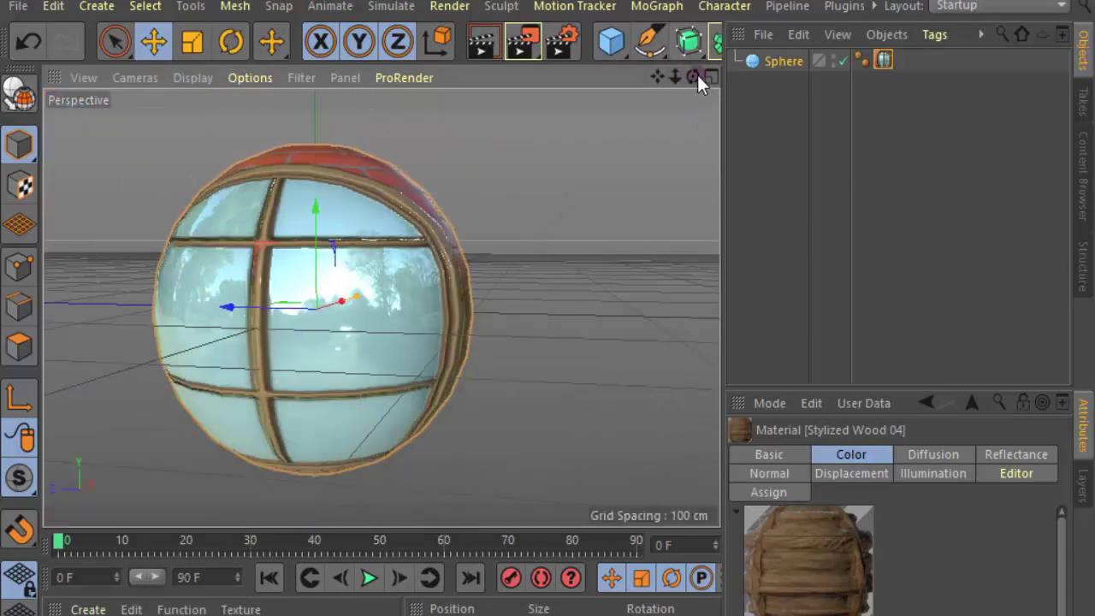
left_click_drag(699, 81, 547, 257)
left_click_drag(657, 76, 684, 129)
left_click(767, 64)
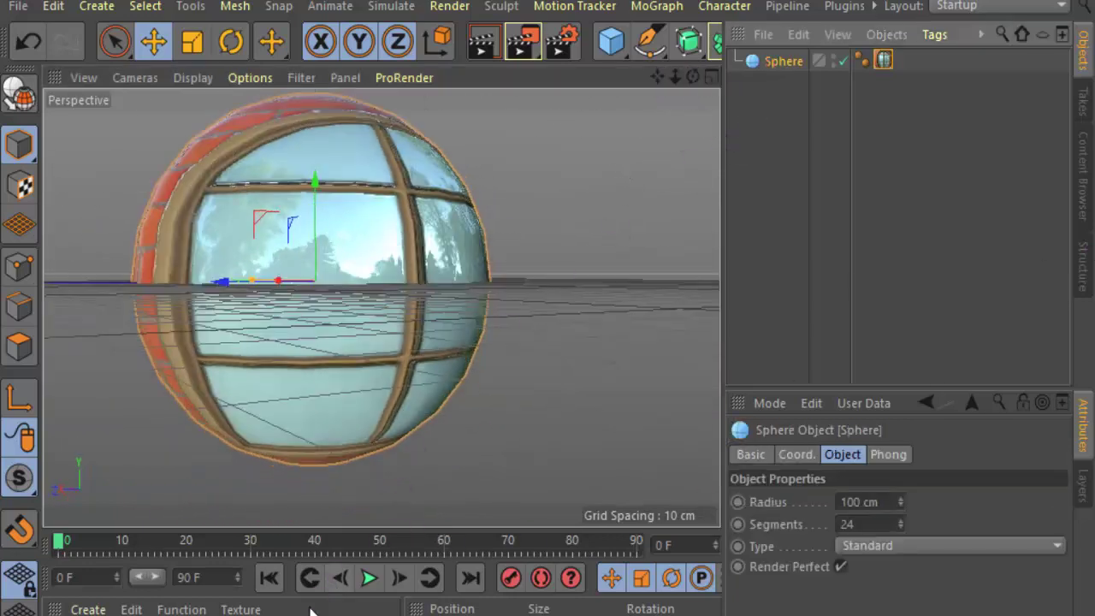
left_click_drag(85, 612, 883, 62)
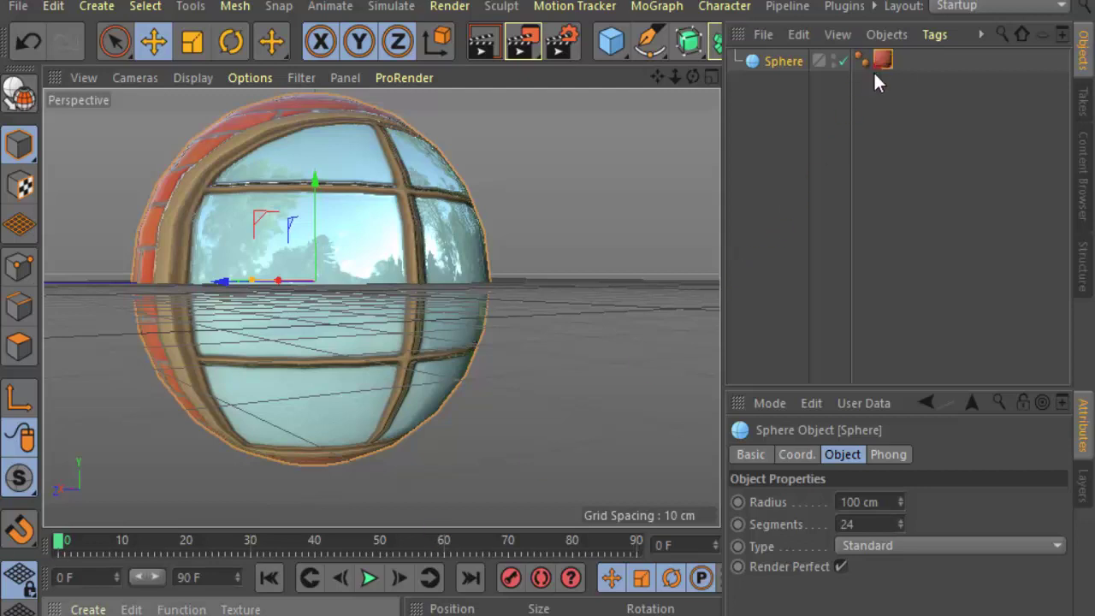
left_click(496, 50)
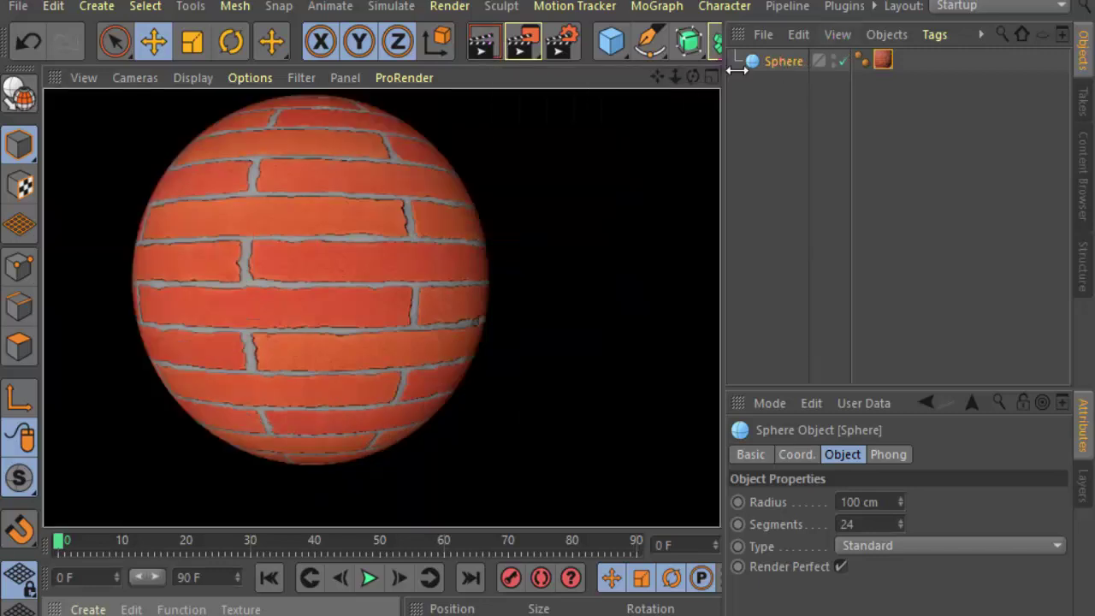
- Add a plane with -Z orientation and move the sphere to its left
left_click(611, 41)
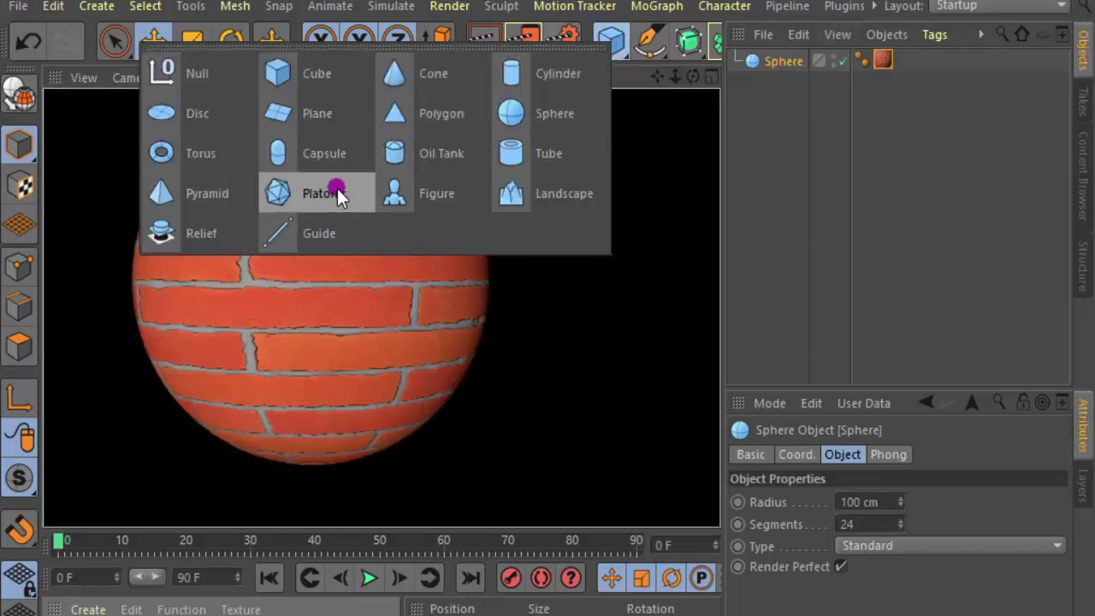
left_click(310, 113)
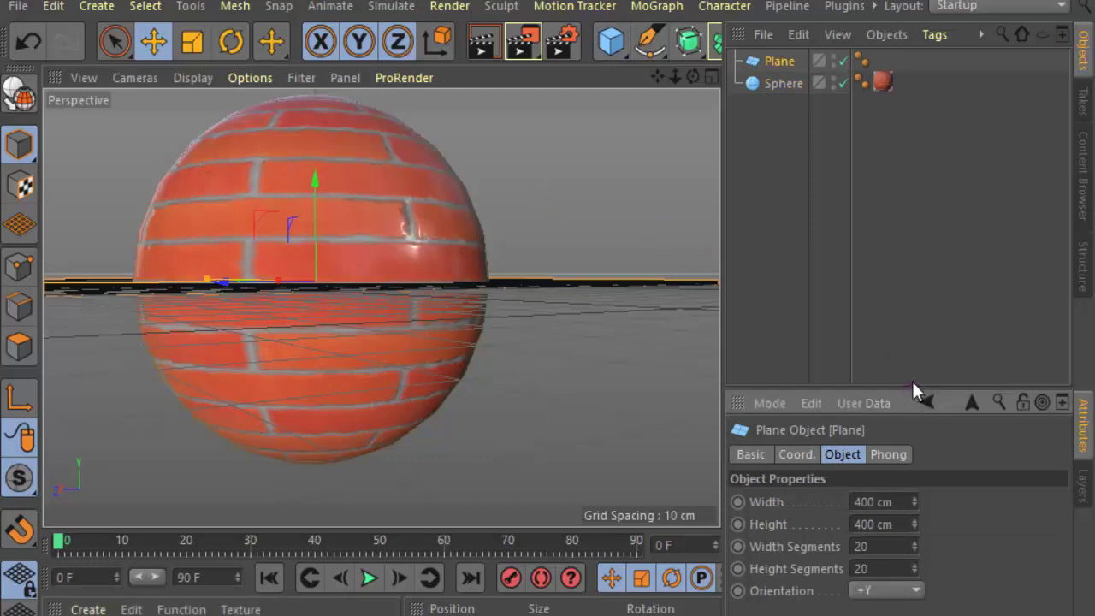
left_click_drag(911, 387, 922, 241)
left_click(904, 438)
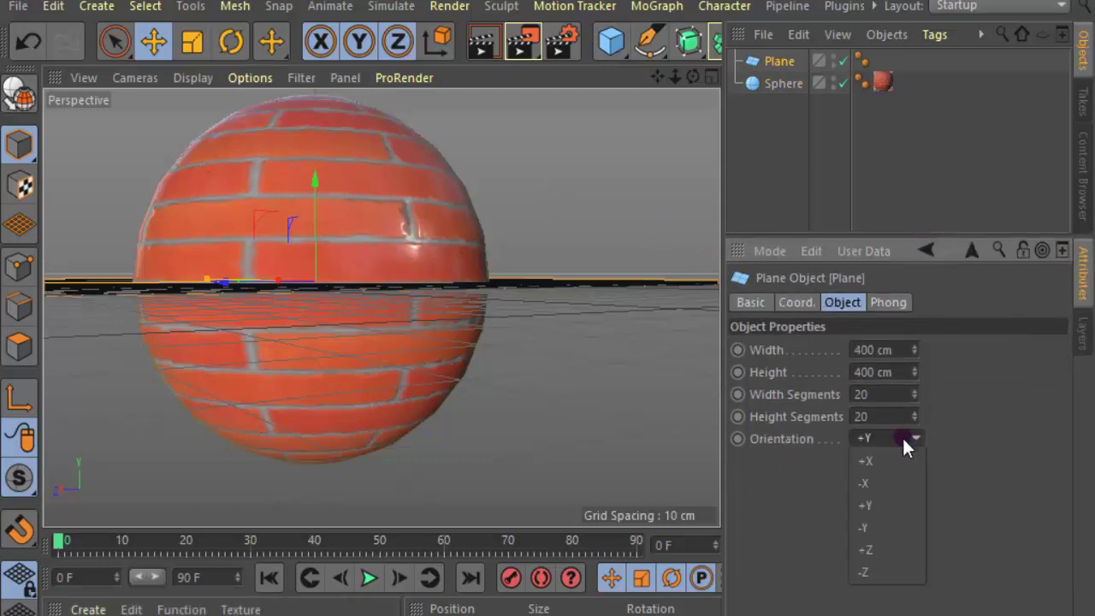
left_click(896, 564)
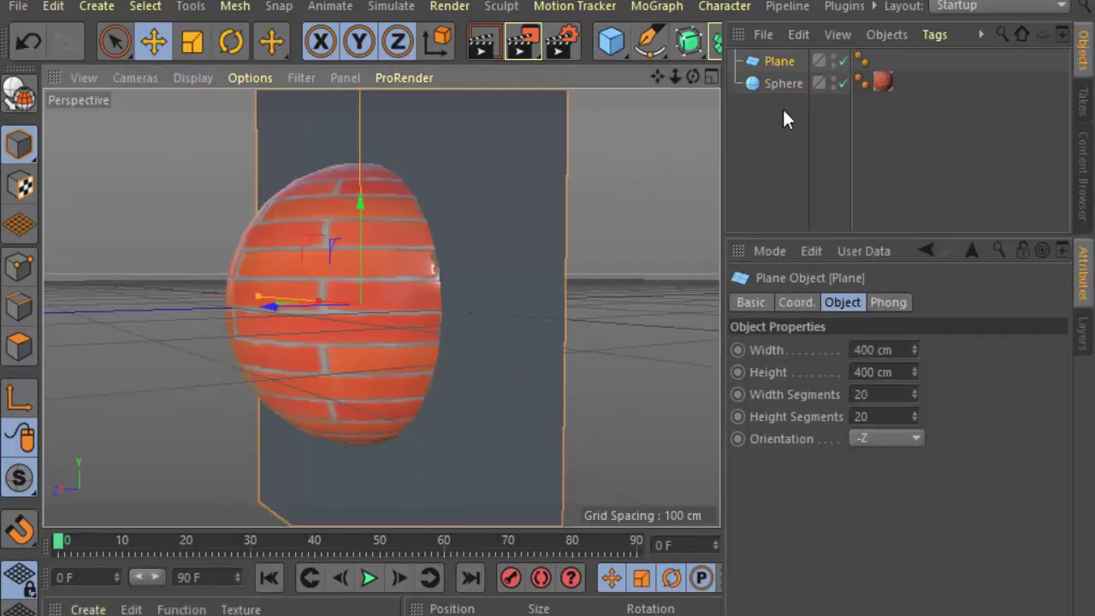
left_click(296, 333)
left_click_drag(271, 306, 66, 325)
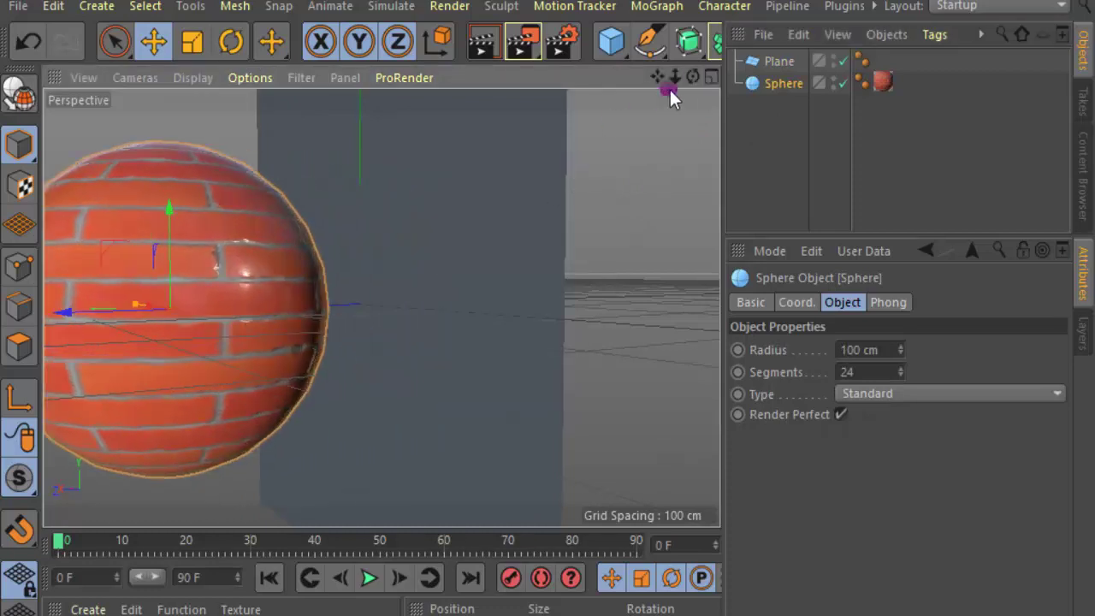
- Apply Stylized Brick Window 08 to the plane and render the arched-window wall
left_click_drag(693, 76, 380, 306)
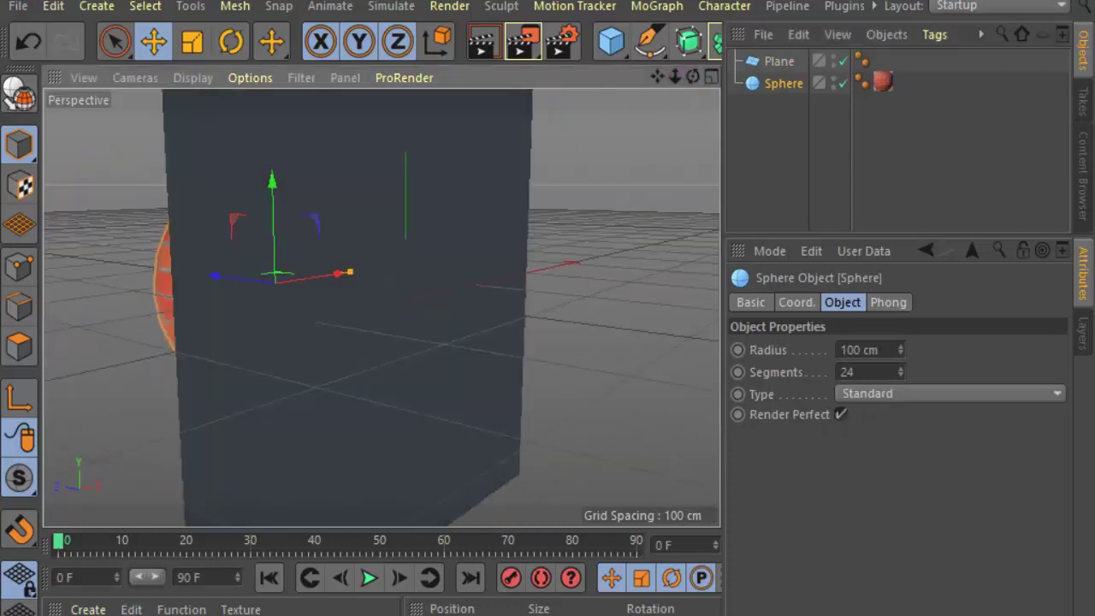
left_click_drag(86, 612, 442, 371)
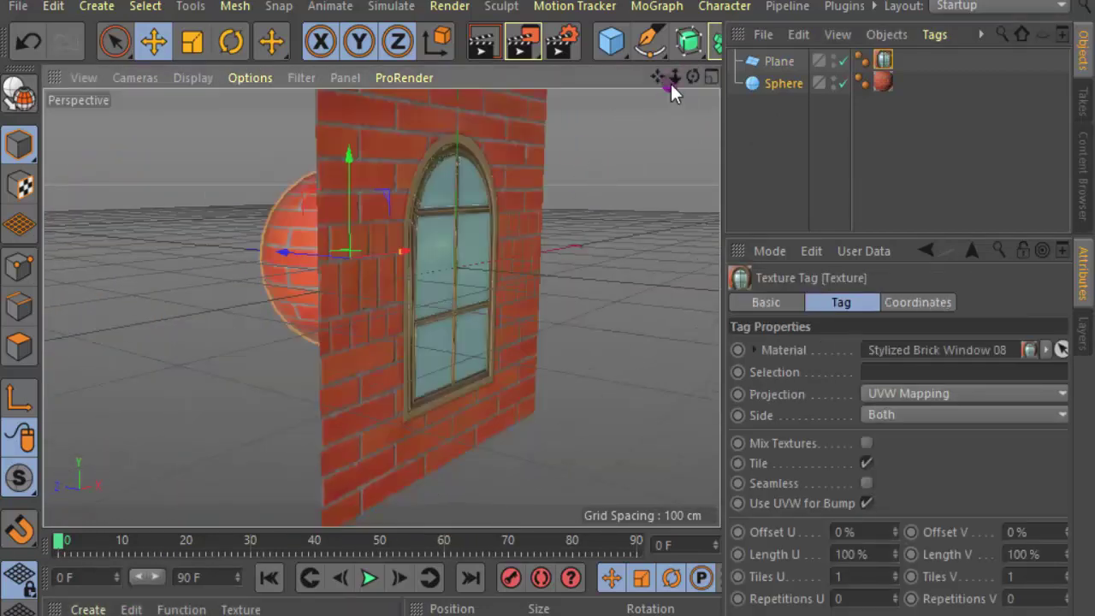
left_click_drag(671, 83, 379, 305)
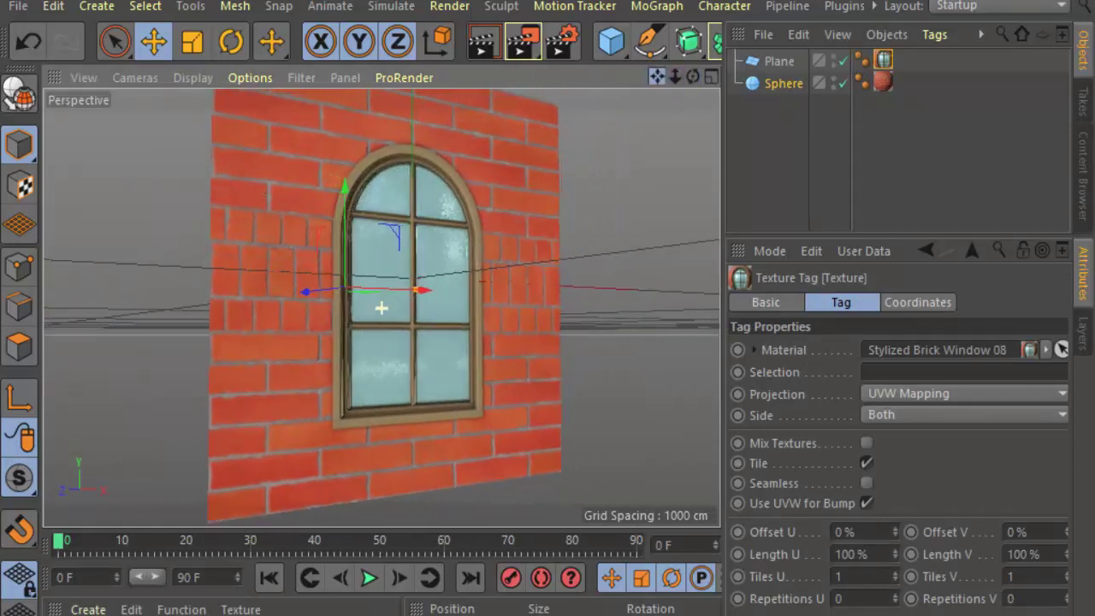
left_click(492, 52)
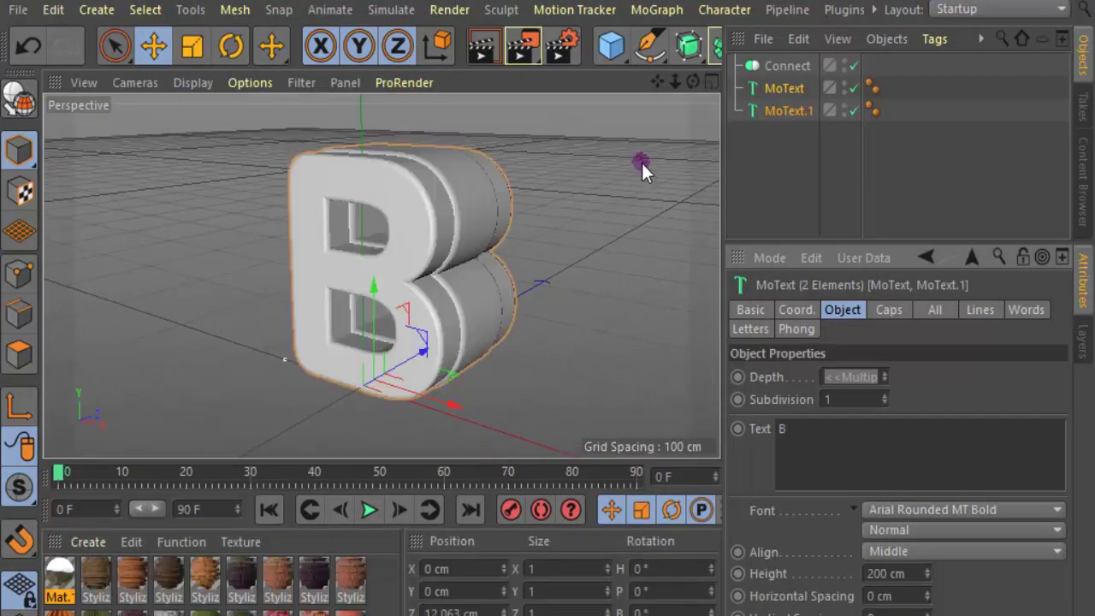
- Apply a wood material to the second part of the letter B and render it
mouse_move(693, 82)
left_mouse_down()
mouse_move(659, 86)
mouse_move(697, 94)
mouse_move(676, 86)
mouse_move(692, 81)
left_mouse_up()
mouse_move(130, 590)
left_mouse_down()
mouse_move(759, 54)
mouse_move(791, 94)
left_mouse_up()
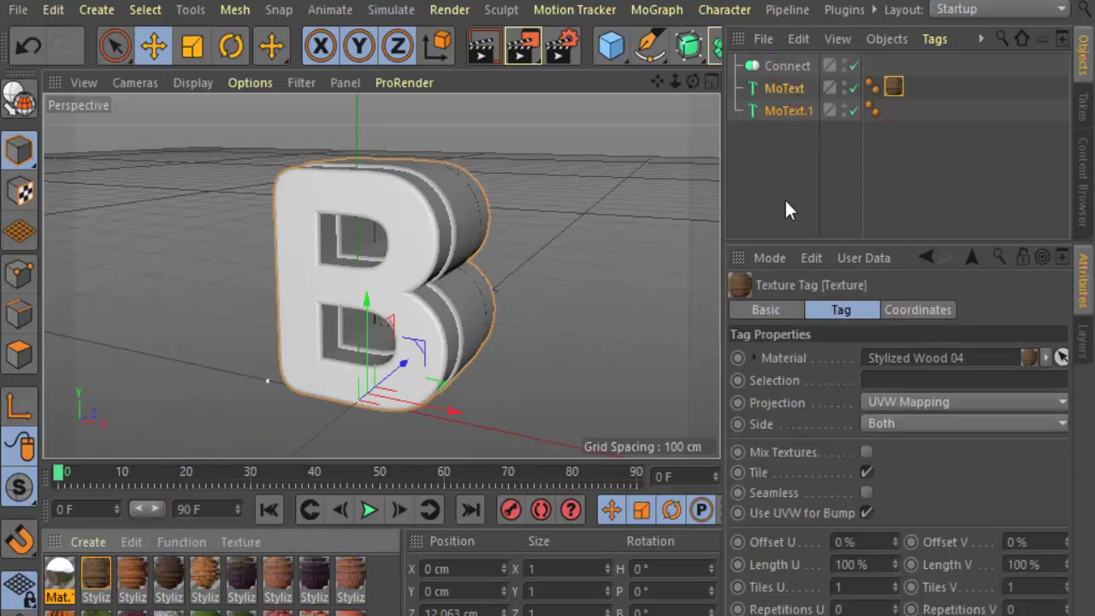
mouse_move(130, 577)
left_mouse_down()
mouse_move(819, 128)
mouse_move(786, 113)
left_mouse_up()
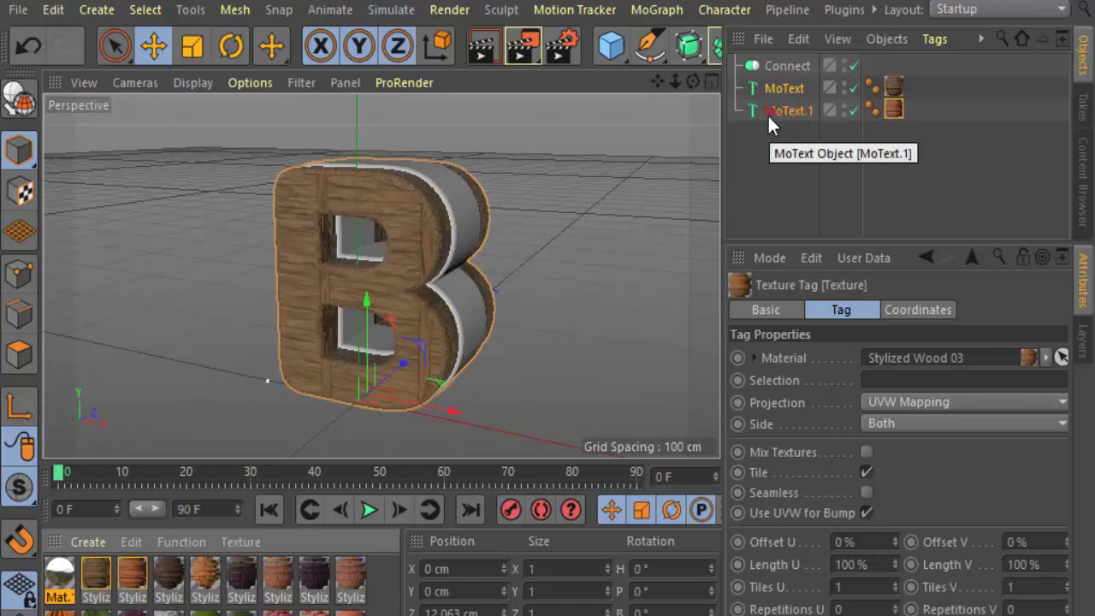
left_click(471, 51)
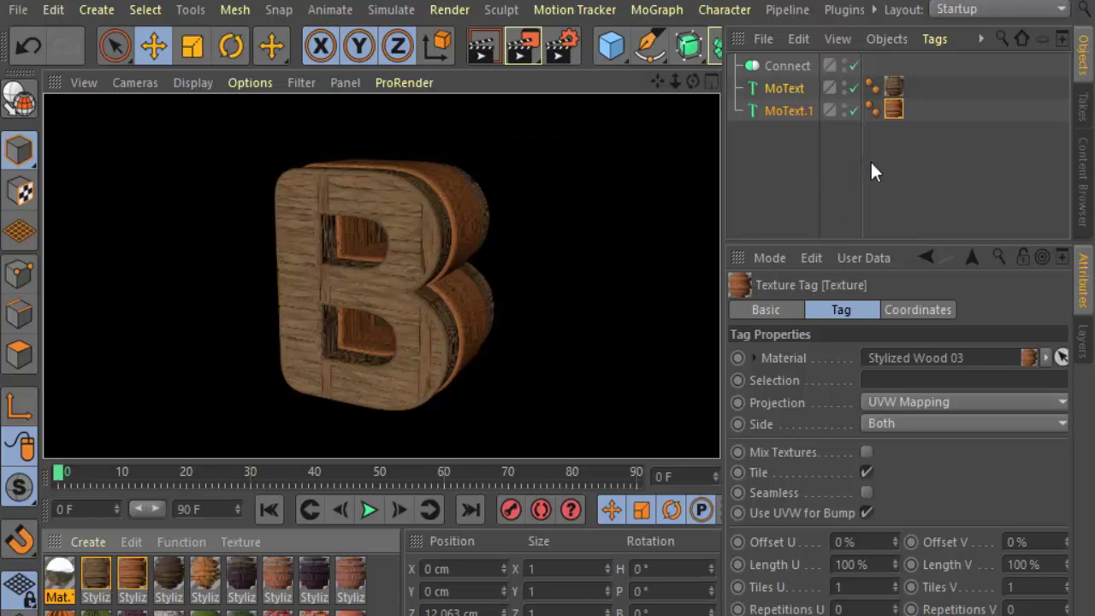
- Set both texture tags to Cubic projection and compare renders with Seamless on and off
left_click(893, 87, "shift")
left_click(954, 402)
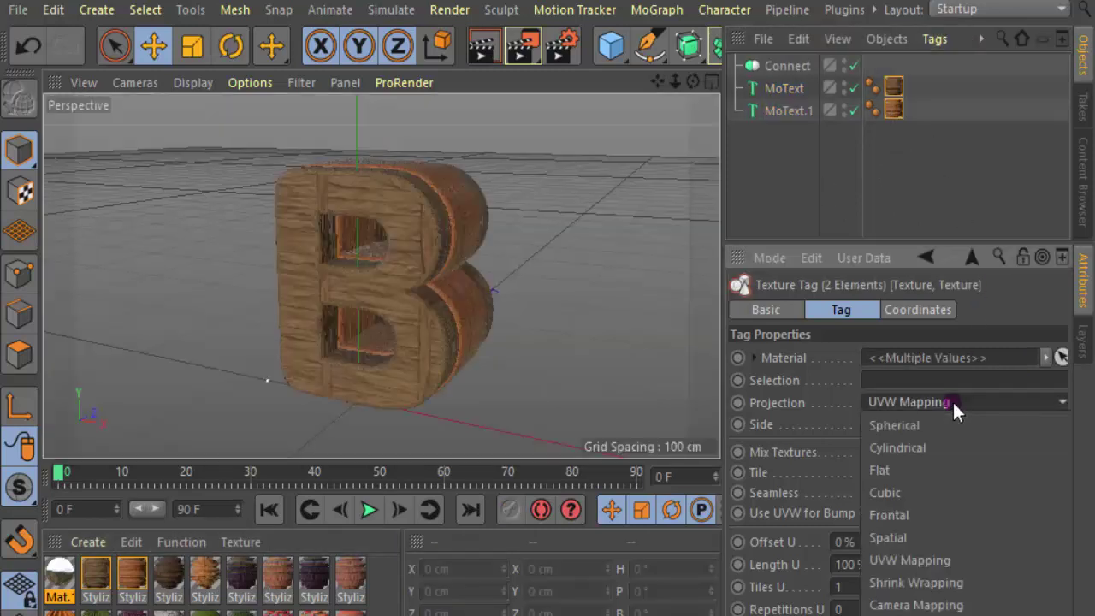
left_click(921, 495)
left_click(866, 492)
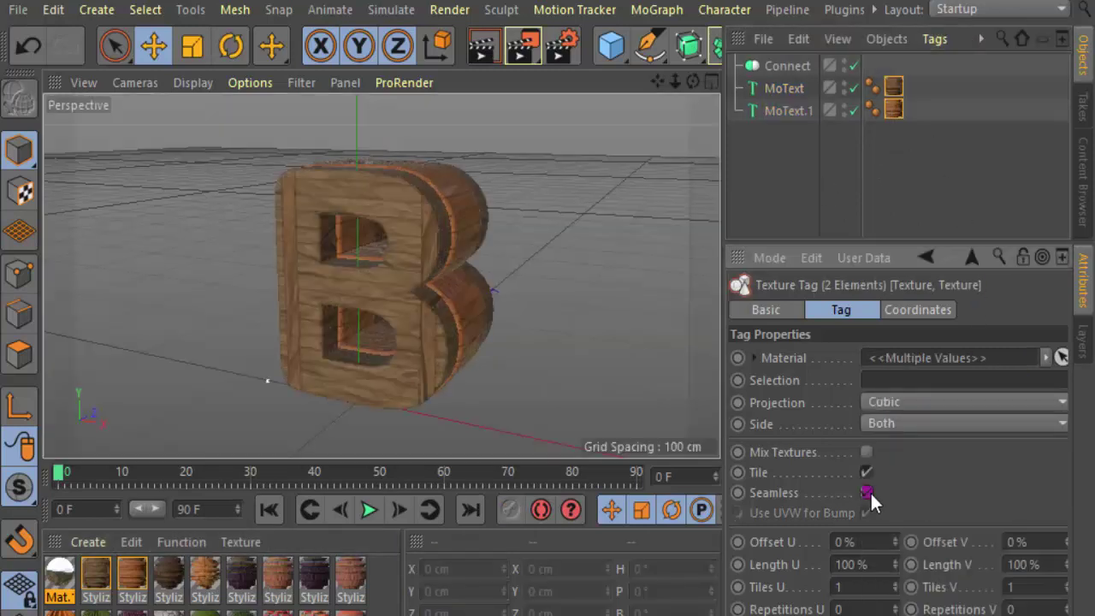
left_click_drag(693, 82, 695, 89)
scroll(410, 291, "up", 2)
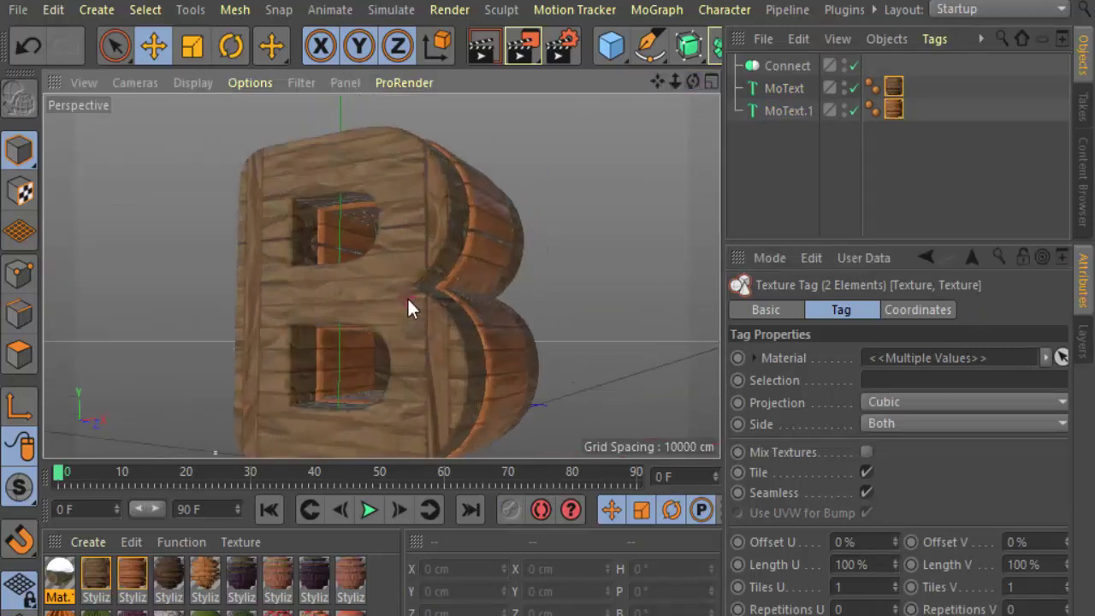
left_click(481, 50)
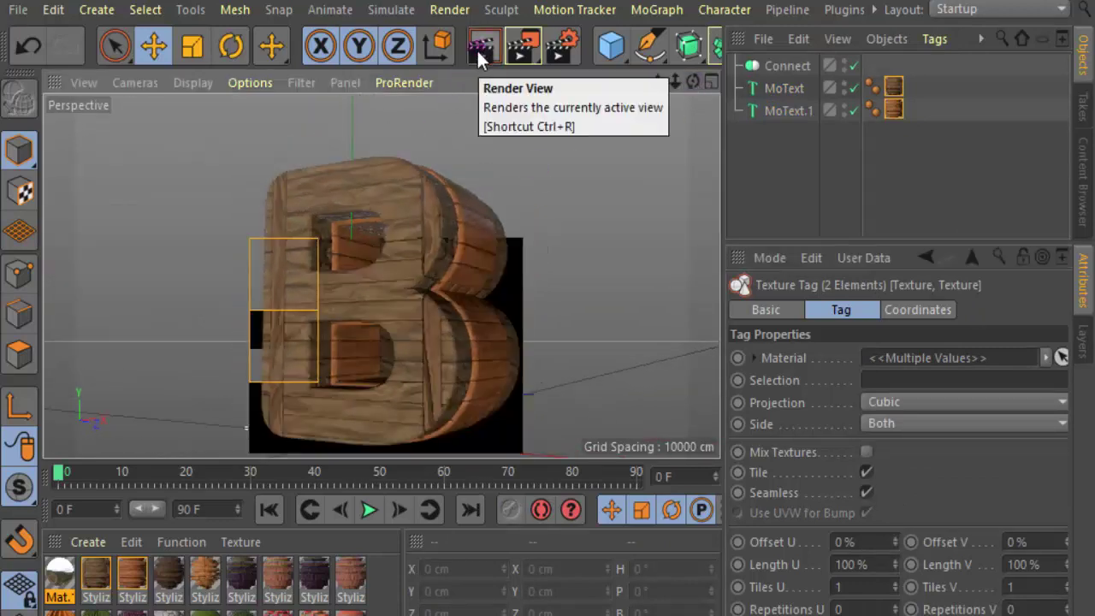
left_click(867, 492)
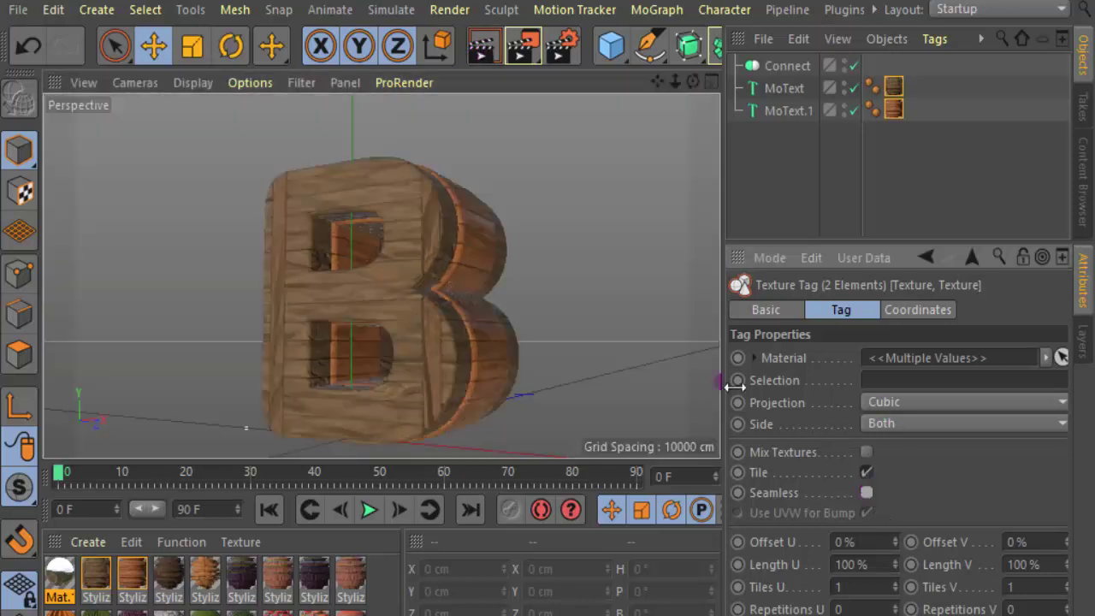
left_click(482, 50)
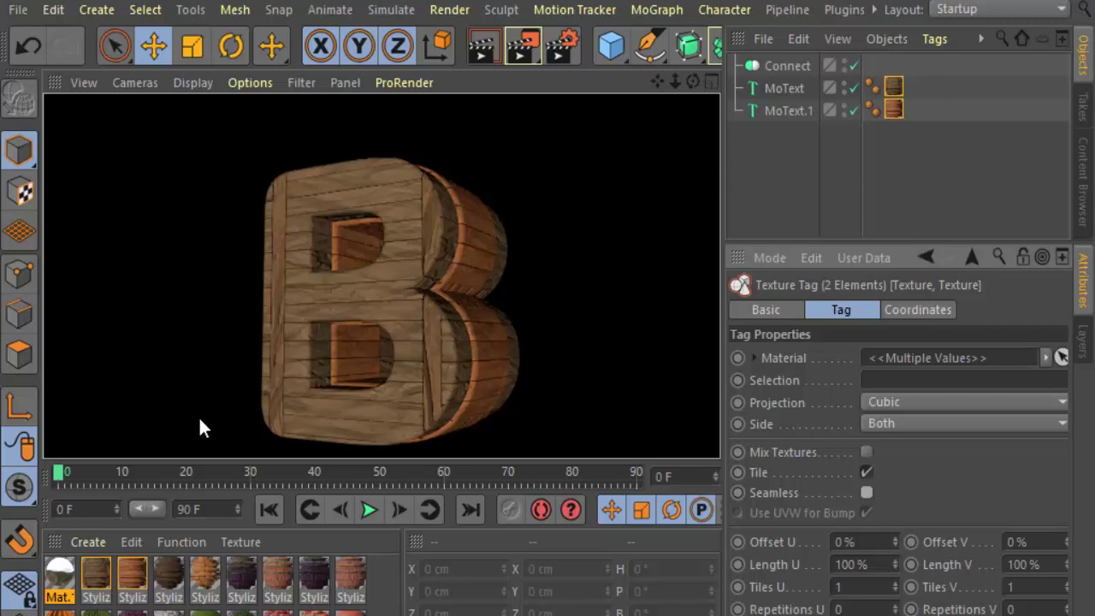
- Apply a darker Stylized wood to MoText.1 and a lighter wood to MoText, then render
left_click(169, 580)
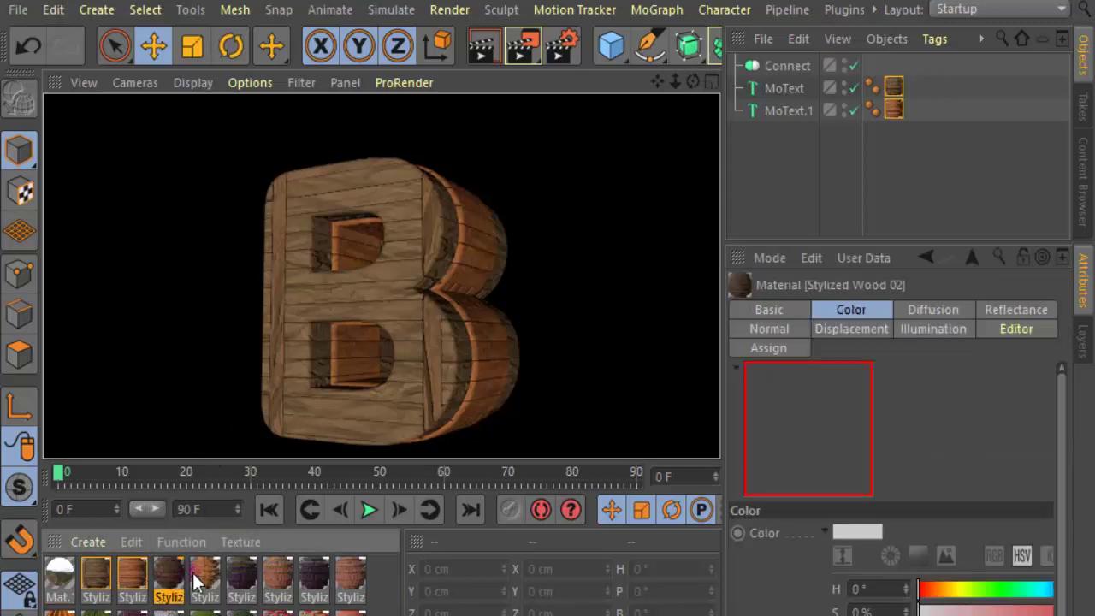
left_click_drag(197, 582, 893, 108)
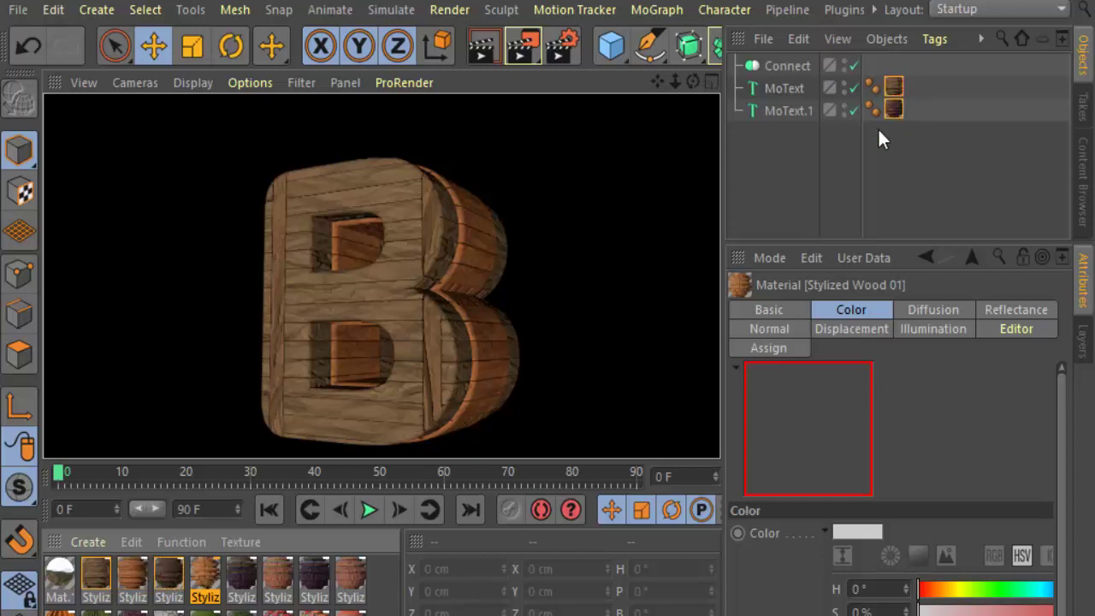
left_click_drag(218, 575, 881, 107)
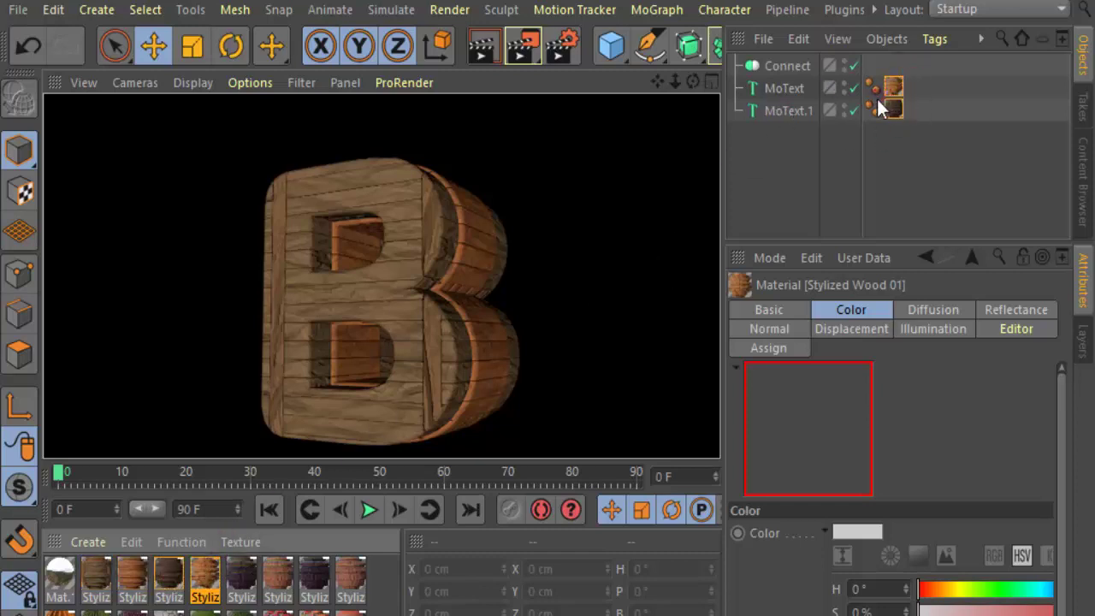
left_click(479, 50)
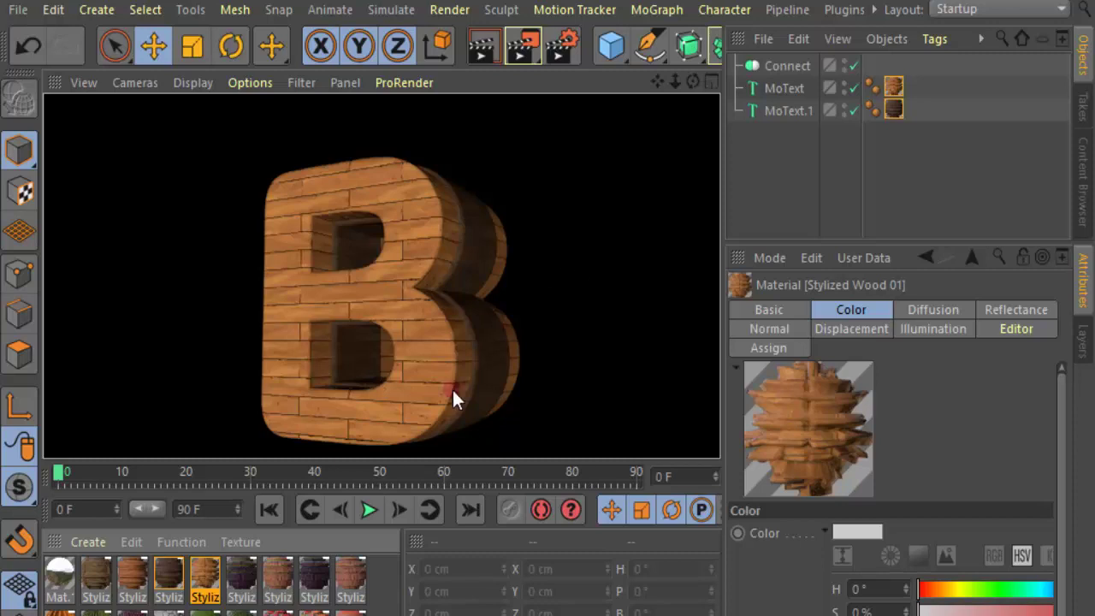
- Put another Stylized material on MoText.1's texture, render it, and enlarge the viewport
mouse_move(242, 575)
left_mouse_down()
mouse_move(902, 103)
mouse_move(890, 120)
mouse_move(892, 110)
left_mouse_up()
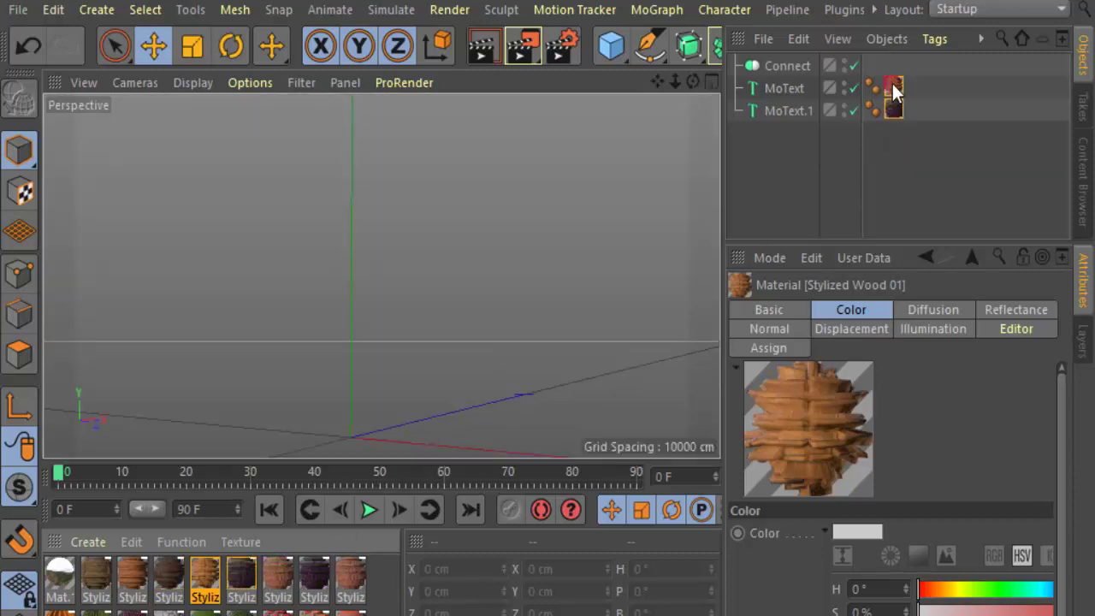
left_click(484, 50)
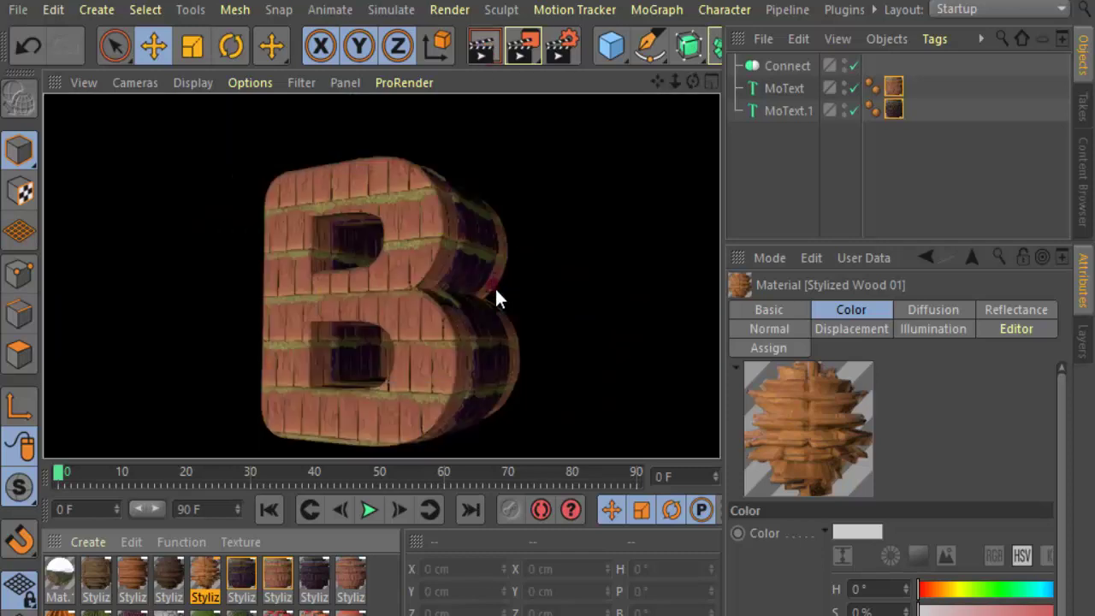
left_click_drag(523, 468, 526, 513)
- Apply Stylized Pumpkin to MoText and Stylized Pumpkin Stem to MoText.1
left_click(521, 185)
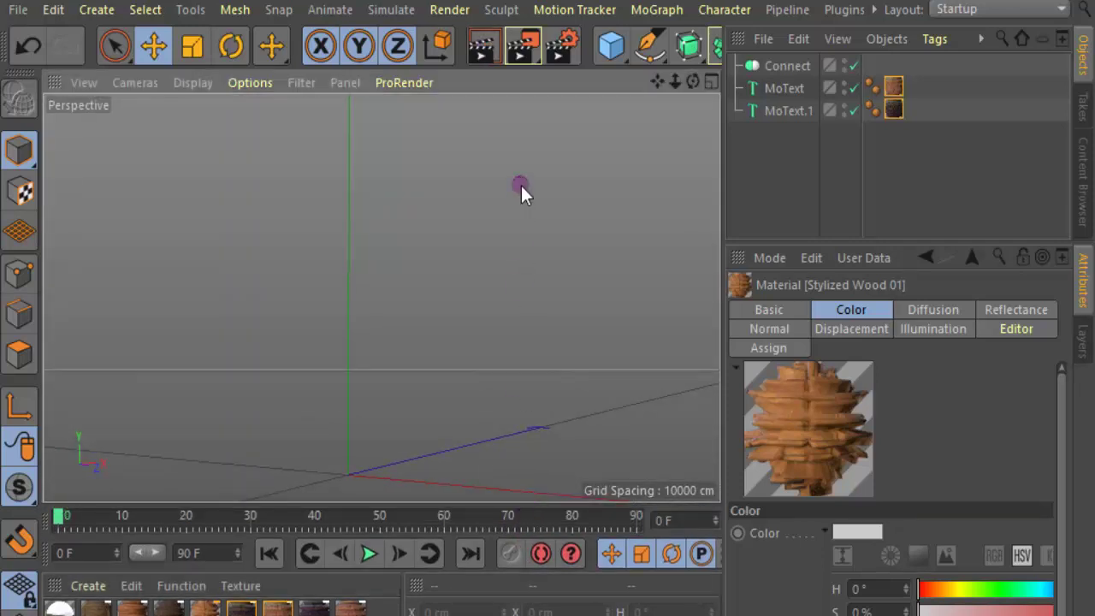
left_click_drag(688, 83, 379, 296)
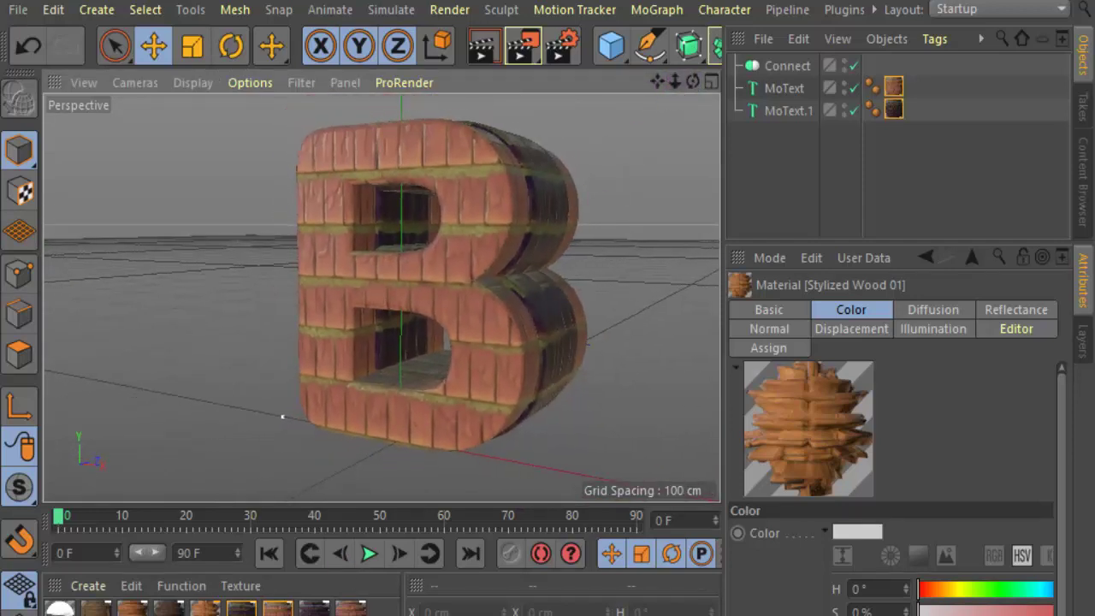
left_click_drag(241, 609, 892, 87)
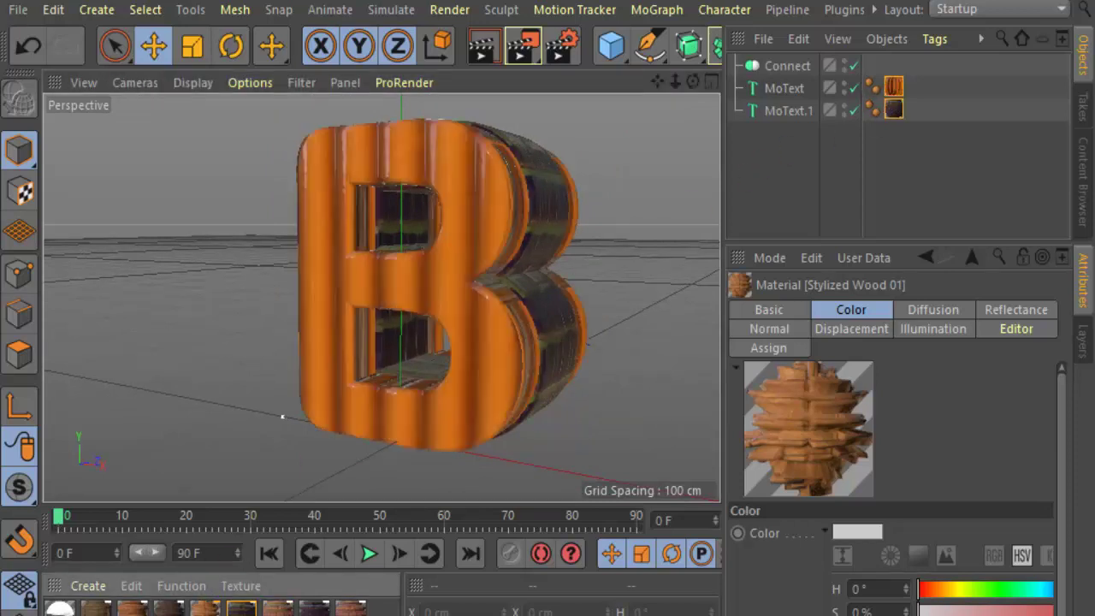
left_click_drag(819, 150, 901, 109)
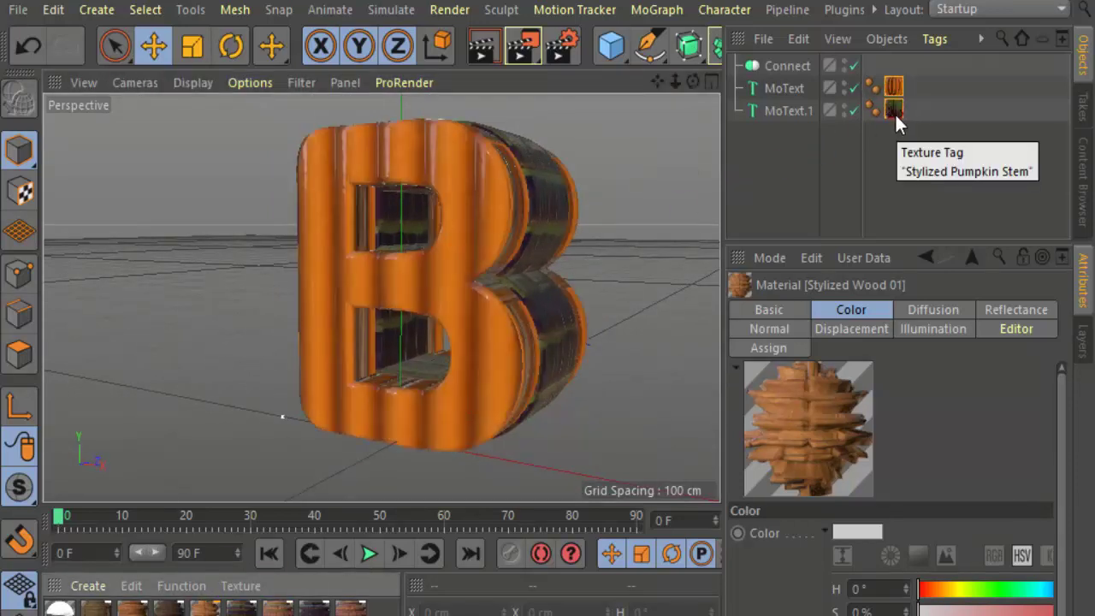
- Set the projection of both pumpkin textures to UVW Mapping
left_click(892, 87)
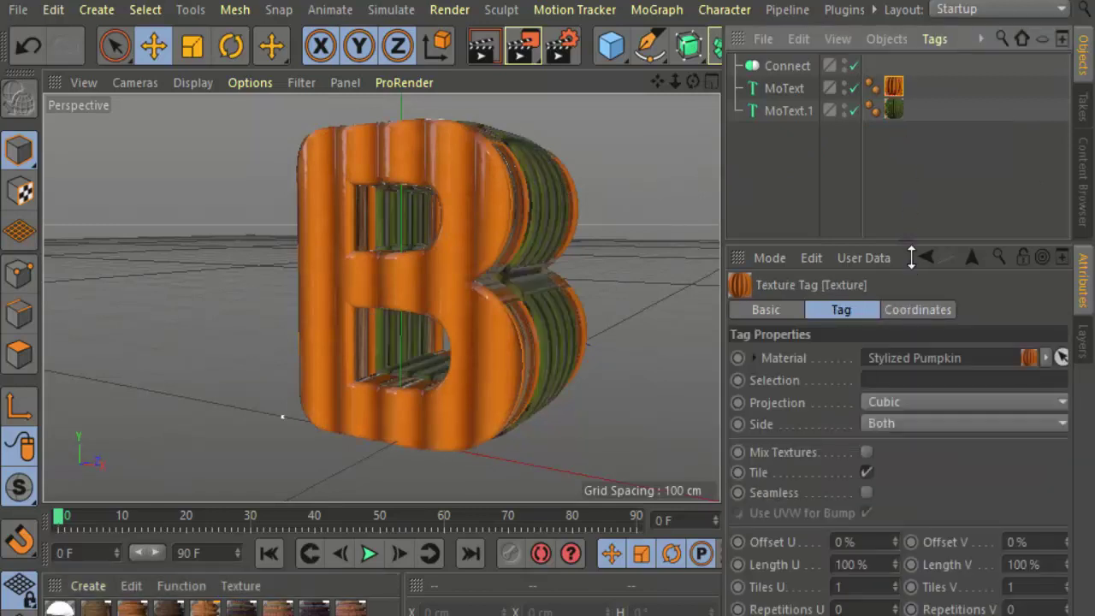
left_click_drag(910, 248, 922, 199)
left_click(924, 344)
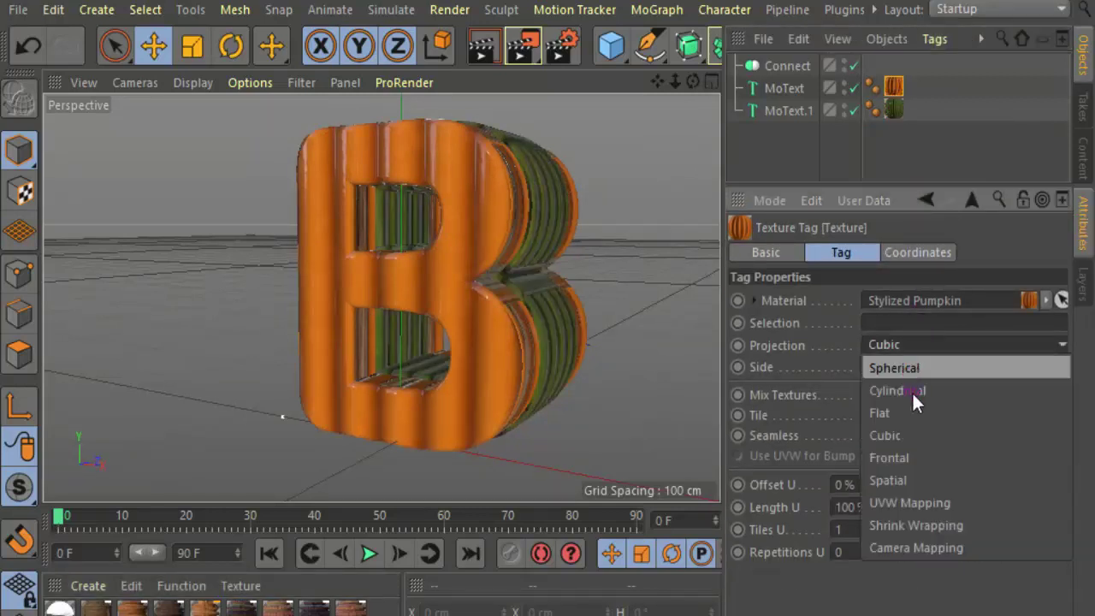
left_click(913, 503)
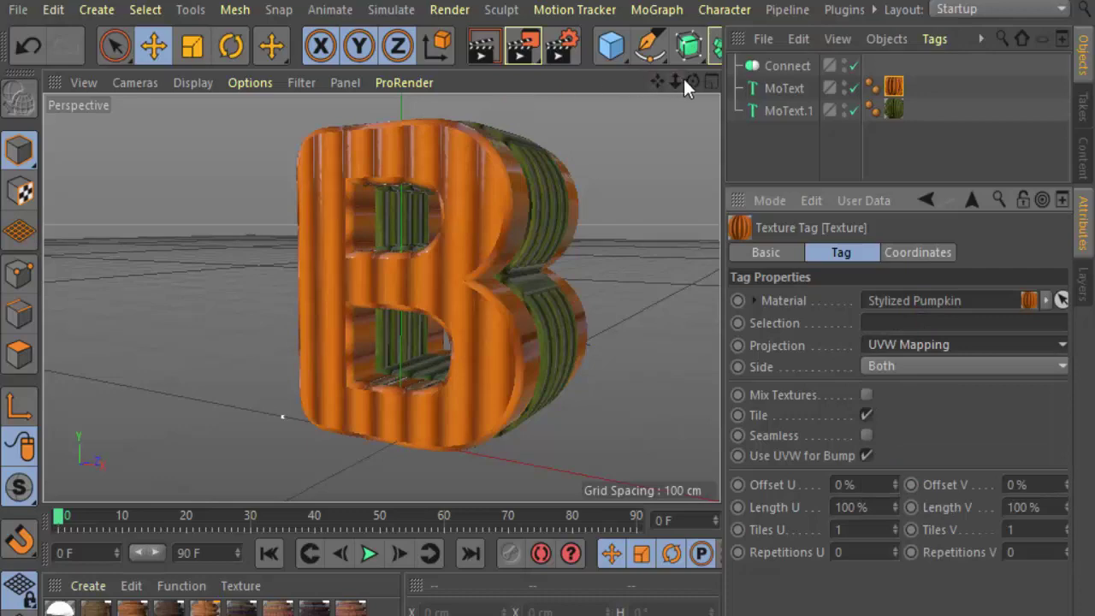
mouse_move(692, 82)
left_mouse_down()
mouse_move(676, 86)
mouse_move(698, 78)
left_mouse_up()
left_click(893, 110)
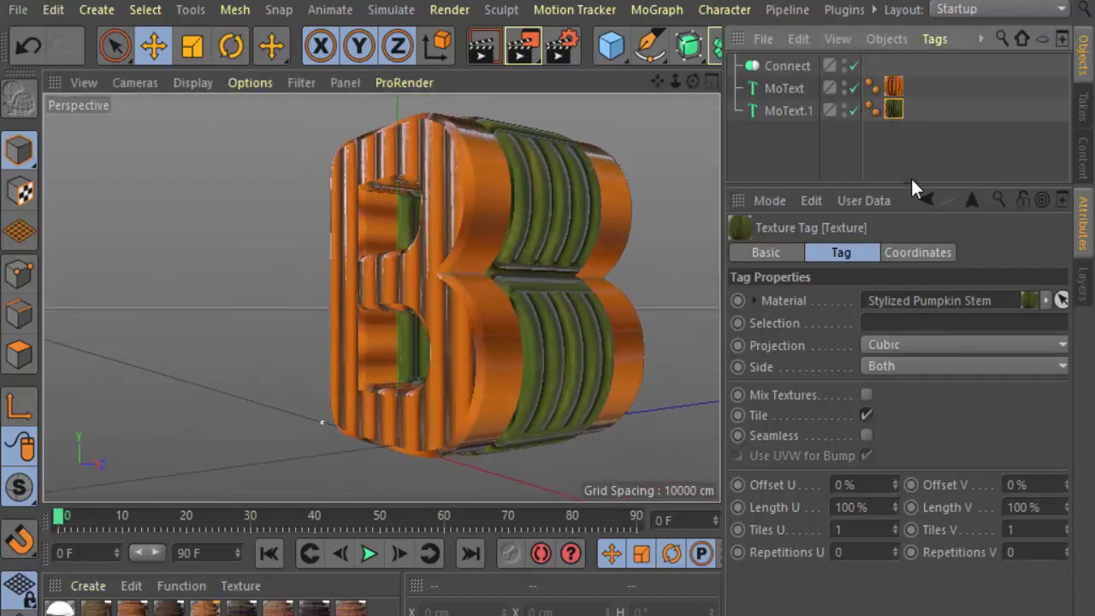
left_click(925, 345)
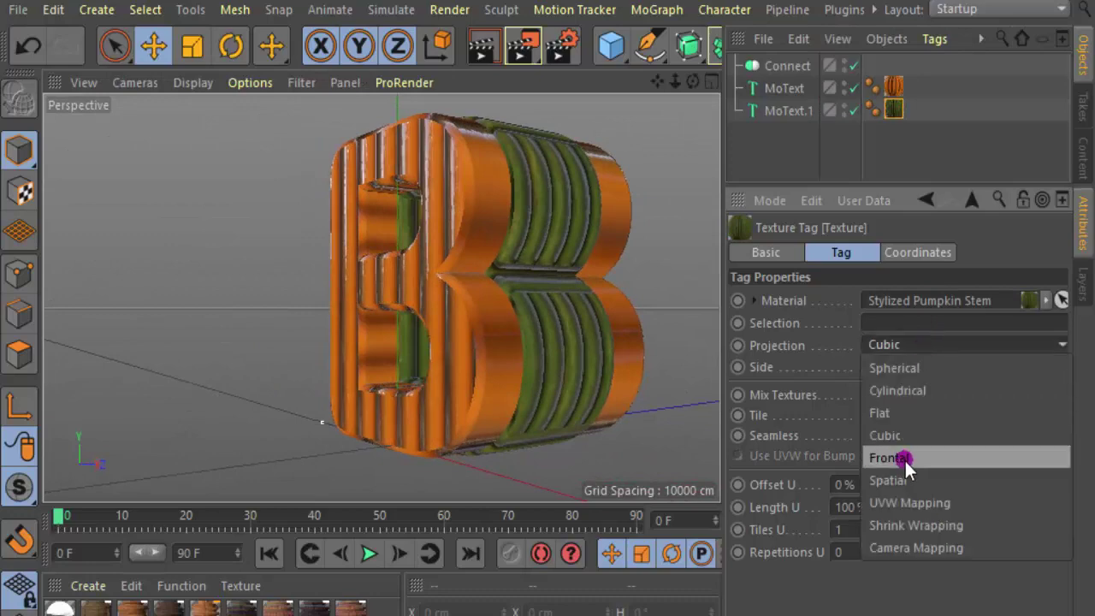
left_click(912, 501)
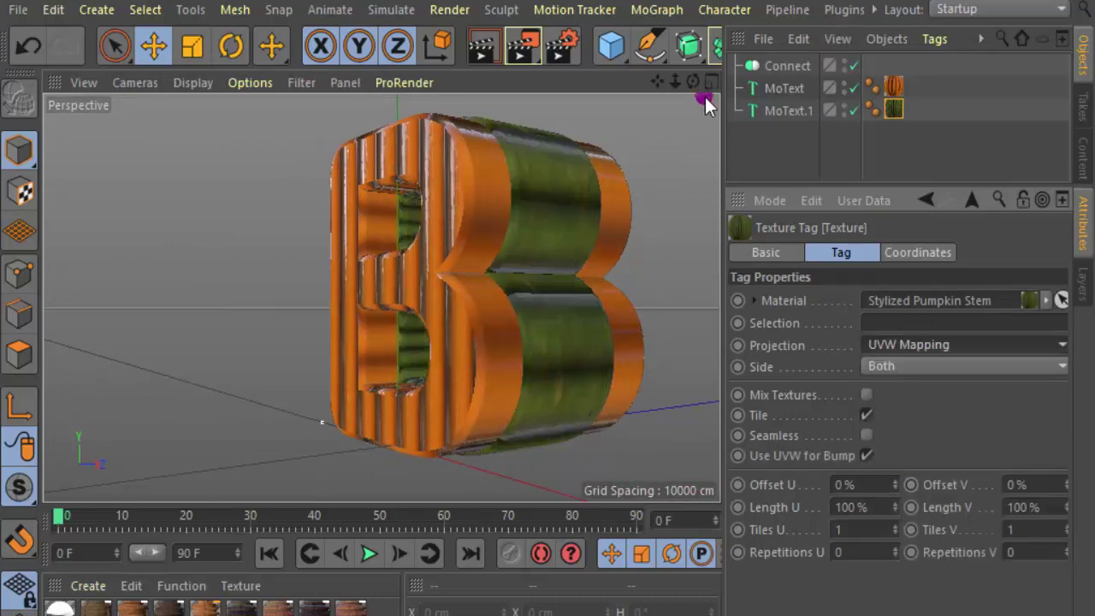
left_click_drag(694, 80, 709, 86)
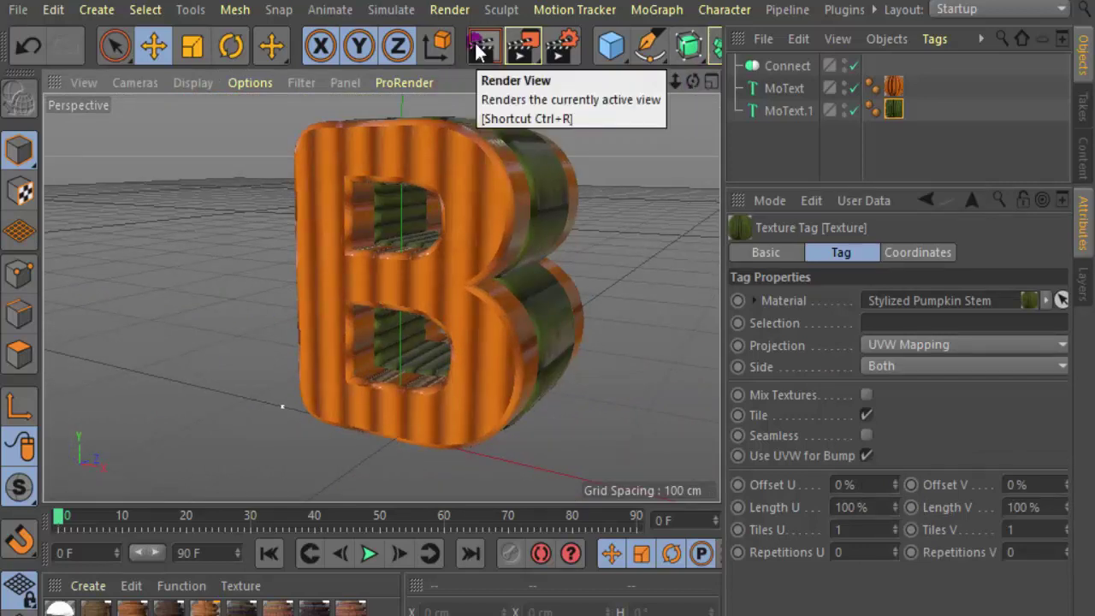
- Render the pumpkin letter, then apply Stylized Metal Scales to MoText.1 and a new material to MoText
left_click(476, 46)
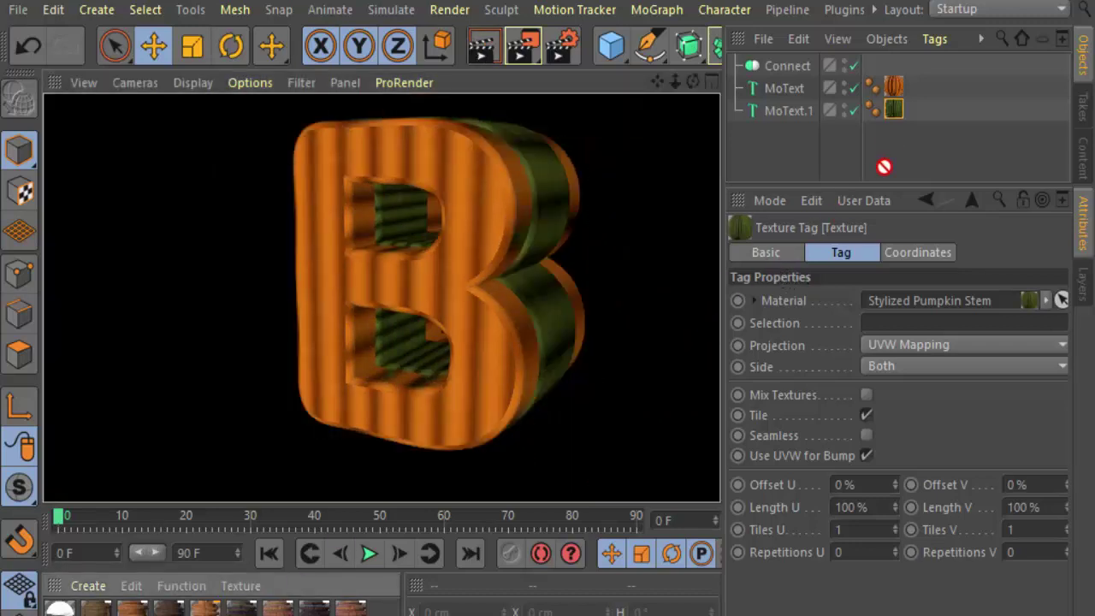
left_click_drag(522, 462, 895, 111)
left_click_drag(818, 161, 905, 86, "ctrl")
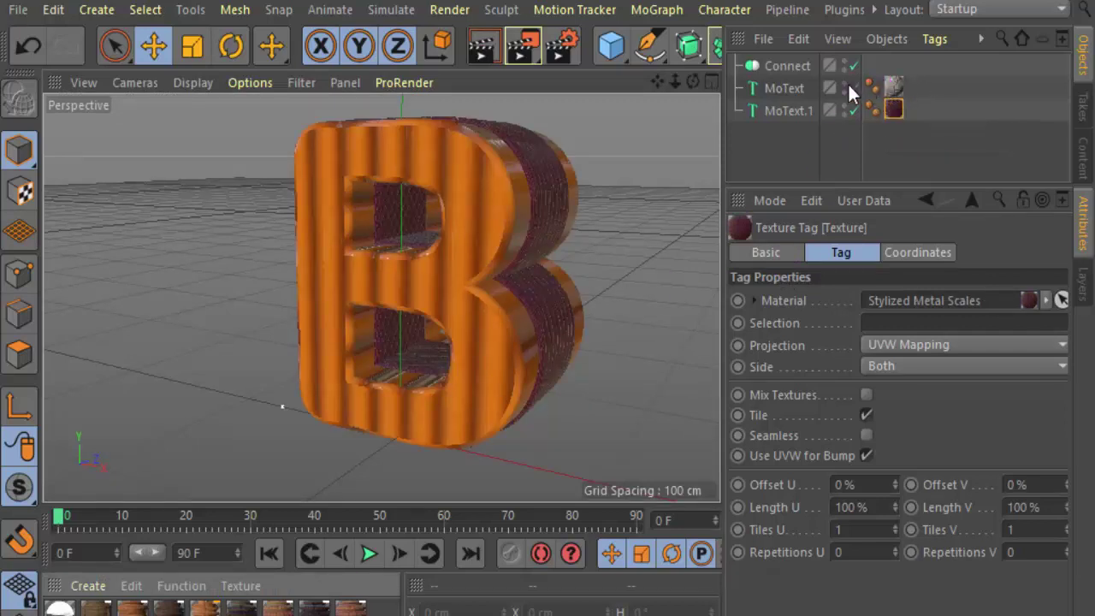
- Render a preview, then set MoText's cracked-stone texture to Cubic projection after trying Frontal
left_click(480, 49)
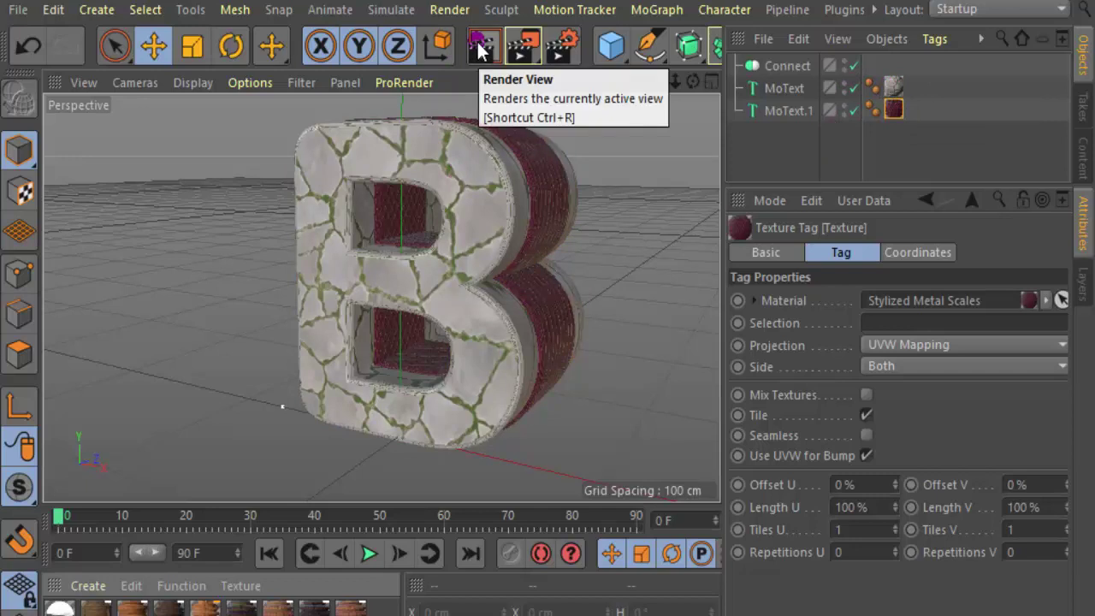
left_click(477, 51)
left_click(467, 45)
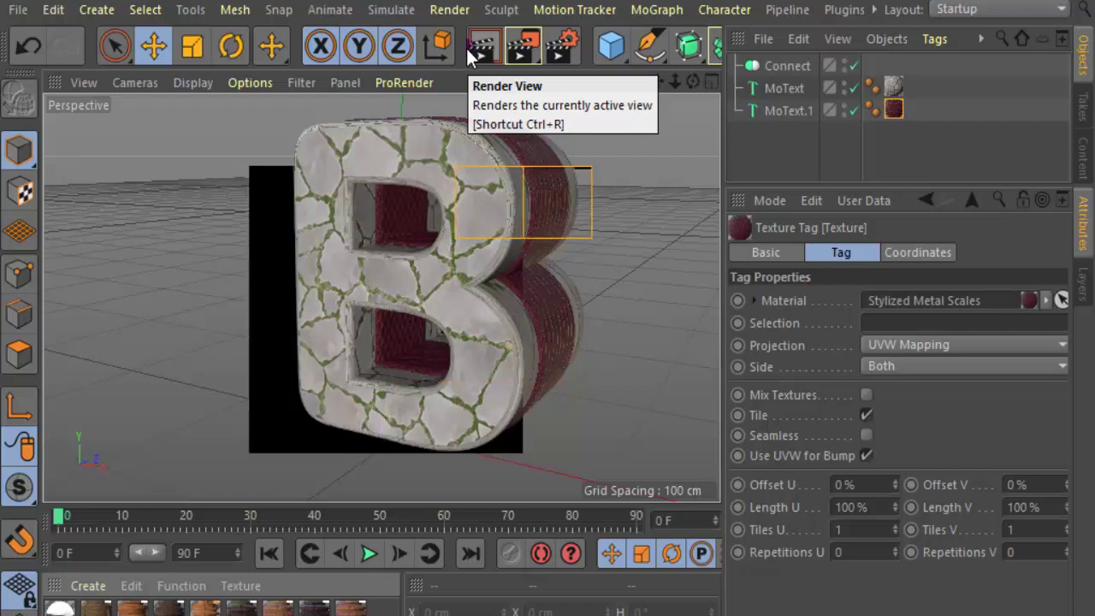
left_click_drag(892, 96, 892, 89)
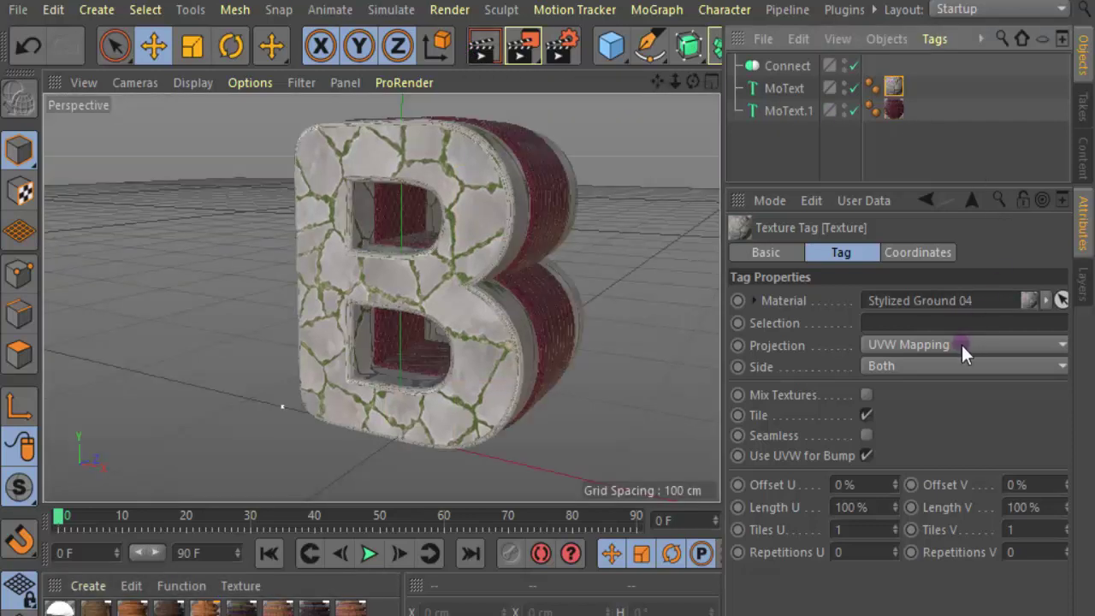
left_click(960, 343)
left_click(897, 455)
left_click(933, 345)
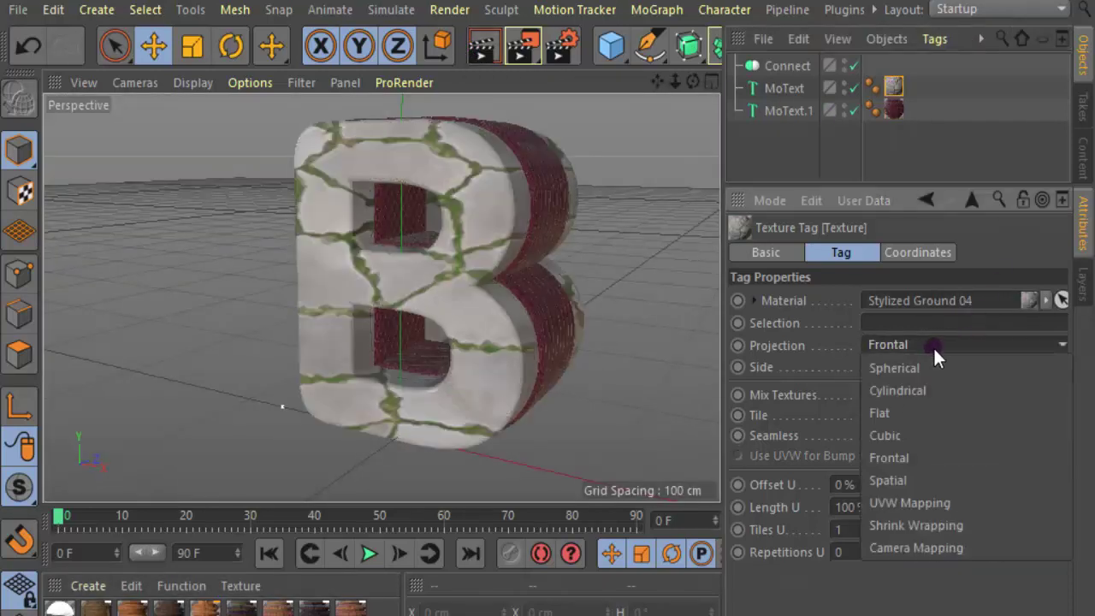
left_click(909, 434)
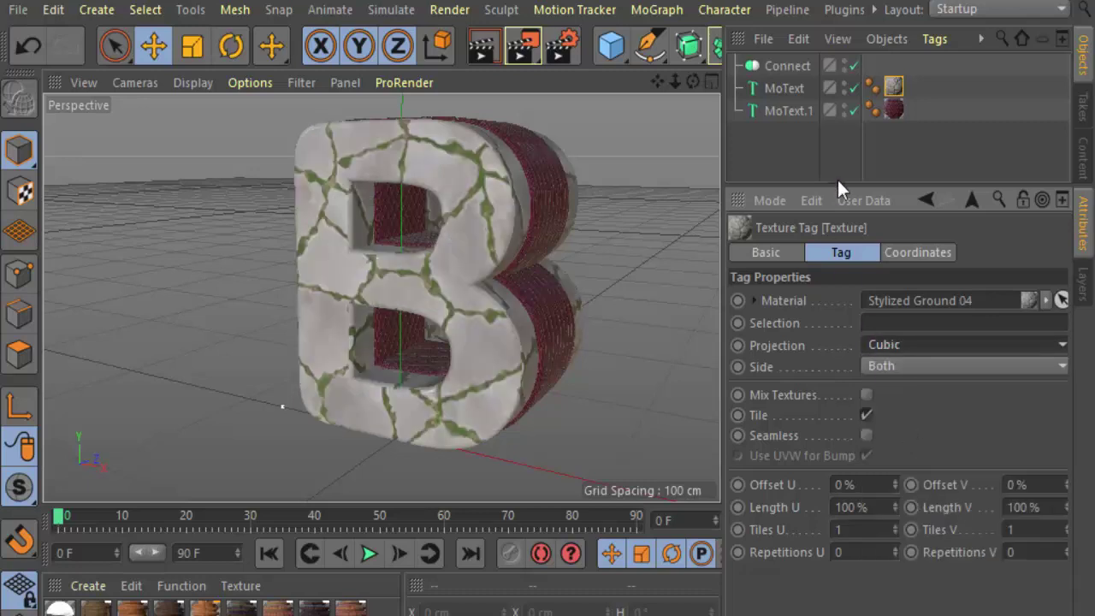
- Set MoText.1's metal scales texture to Cubic projection and render a preview
left_click(893, 107)
left_click(920, 346)
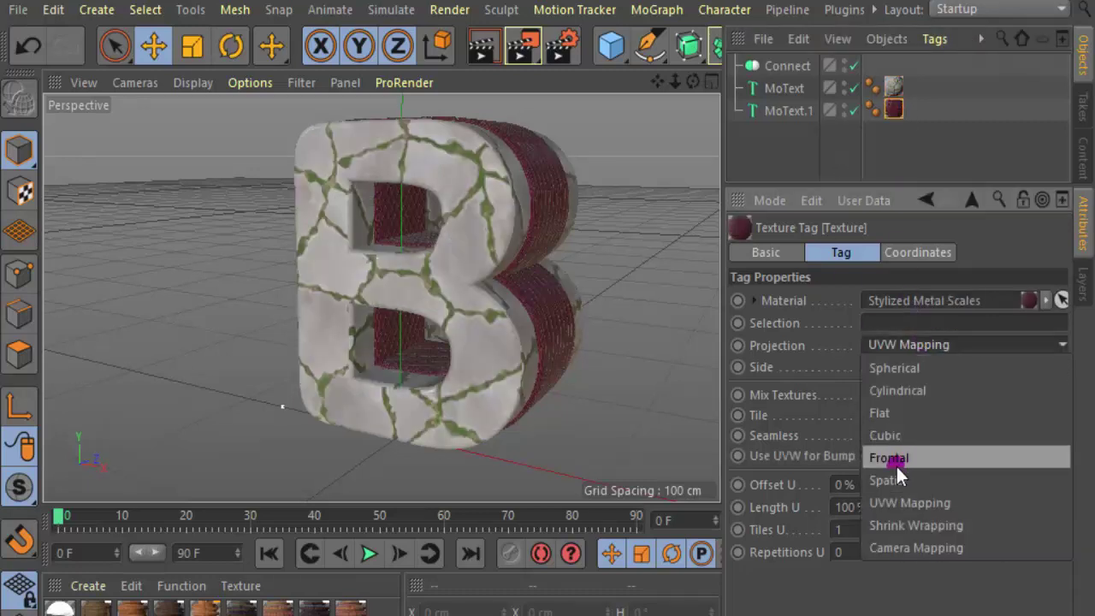
left_click(885, 435)
mouse_move(693, 82)
left_mouse_down()
mouse_move(616, 89)
mouse_move(481, 48)
left_mouse_up()
left_click(482, 50)
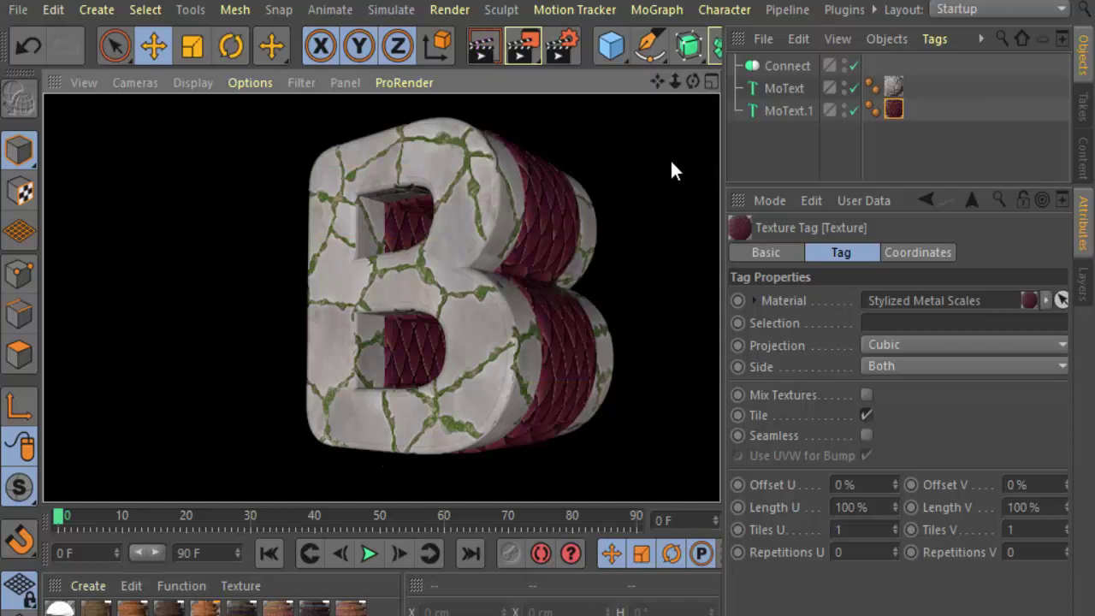
left_click(653, 162)
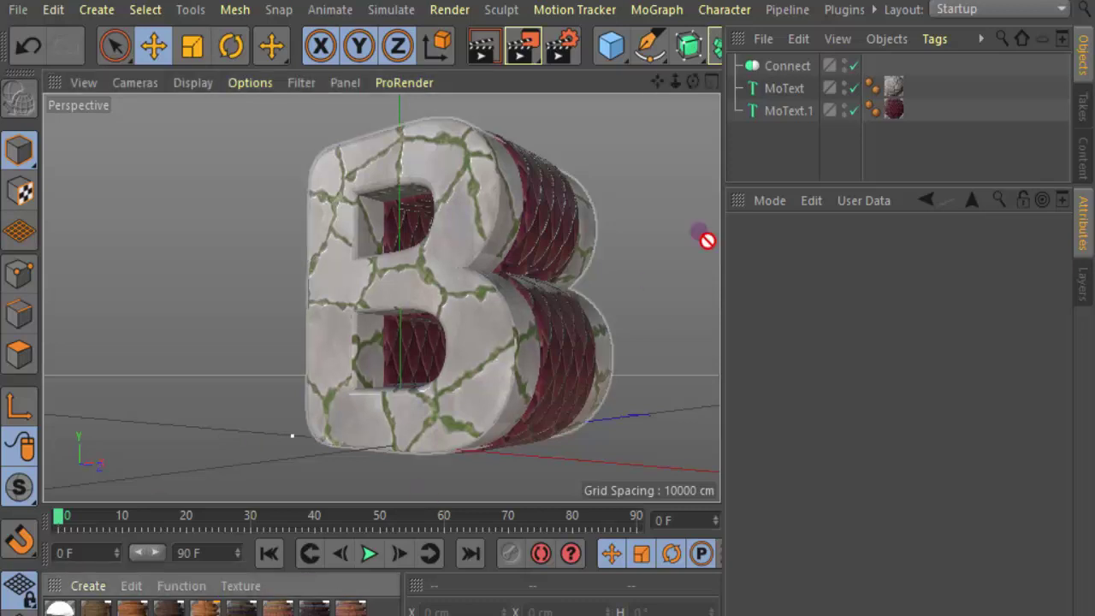
- Apply the green material to both MoText texture tags and render
left_click_drag(314, 607, 892, 87)
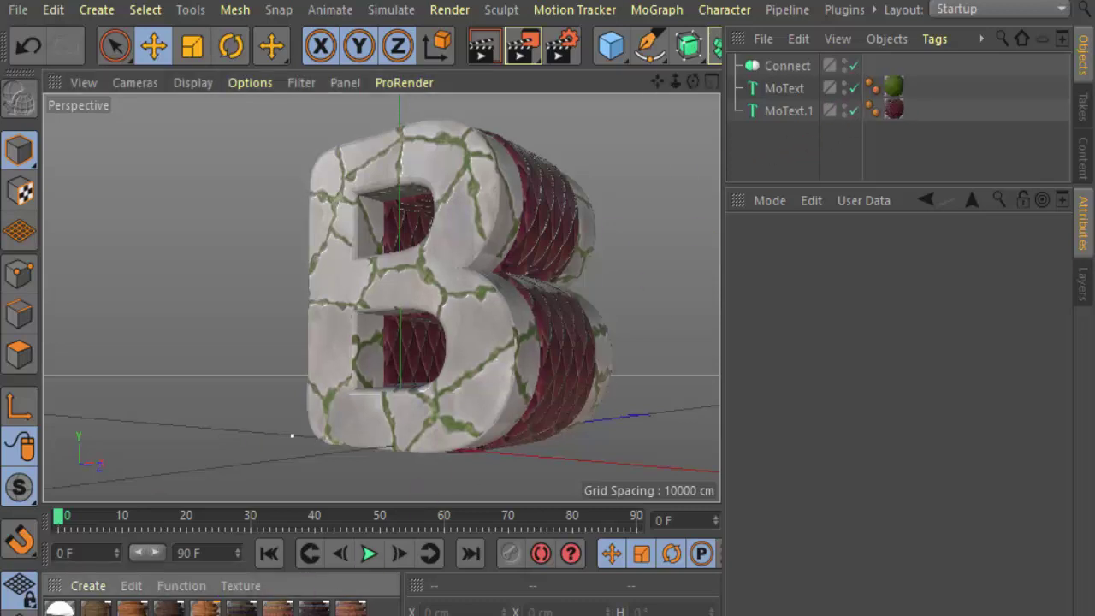
left_click_drag(314, 609, 896, 108)
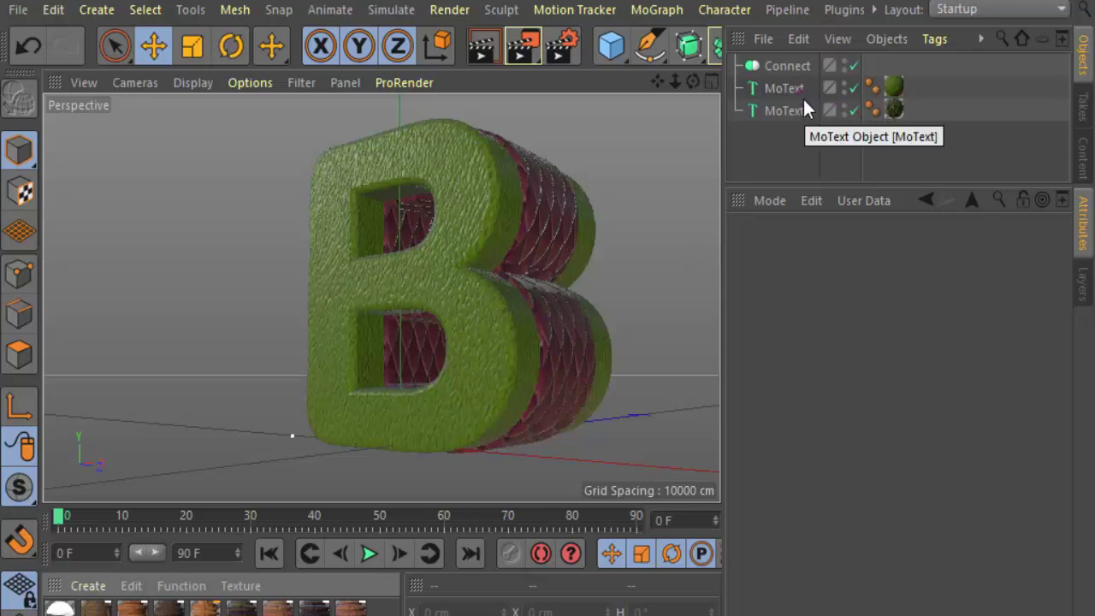
left_click(484, 55)
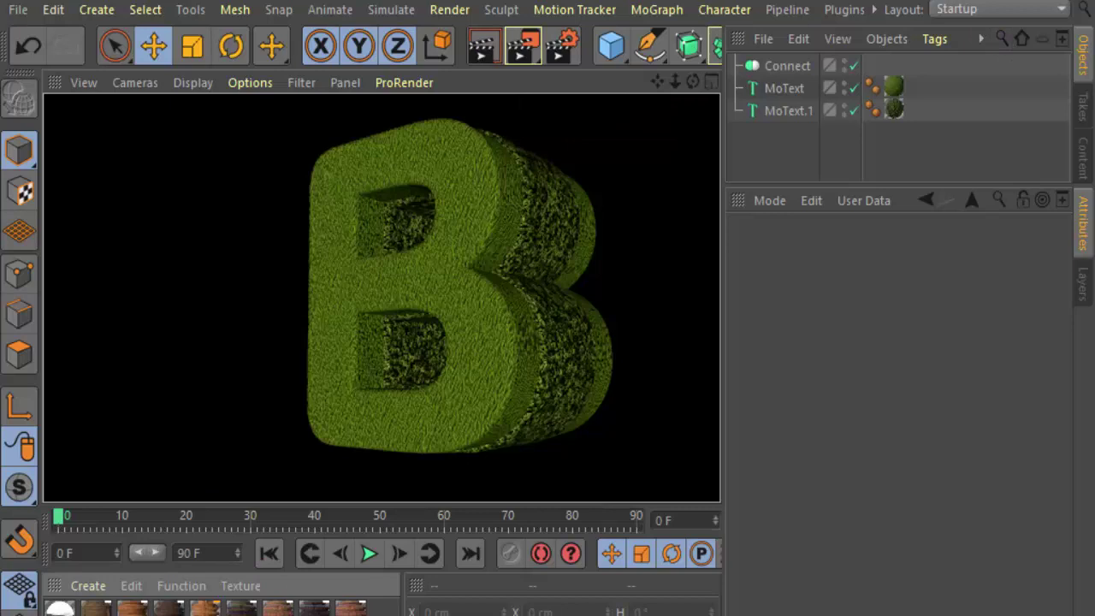
- Apply red brick to both letters, render twice, then put the brick-window material on MoText
left_click_drag(528, 496, 893, 87)
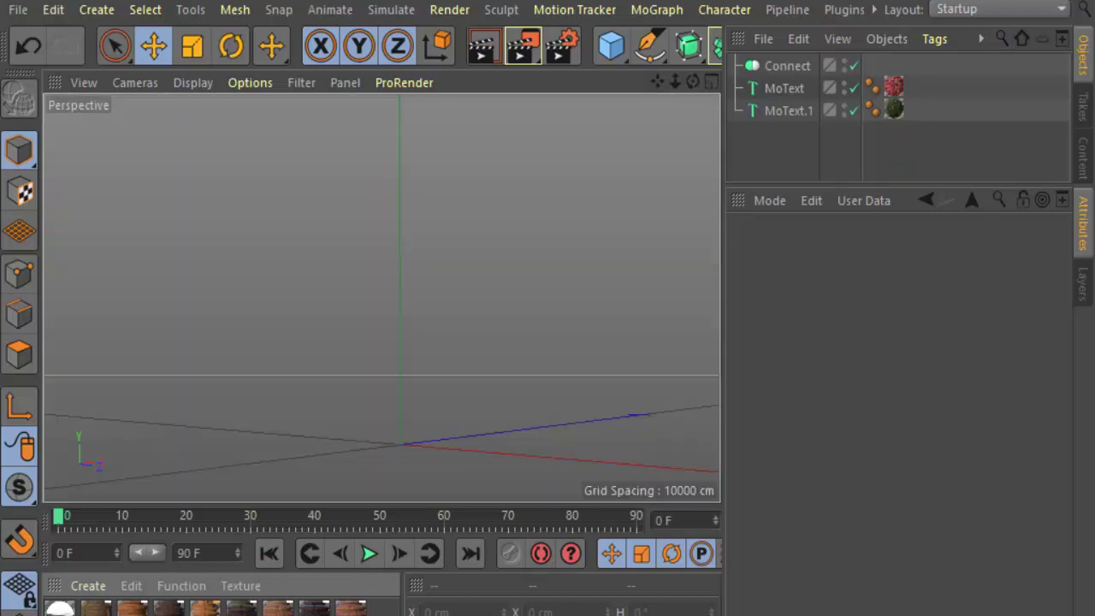
mouse_move(437, 603)
left_mouse_down()
mouse_move(898, 106)
mouse_move(887, 125)
left_mouse_up()
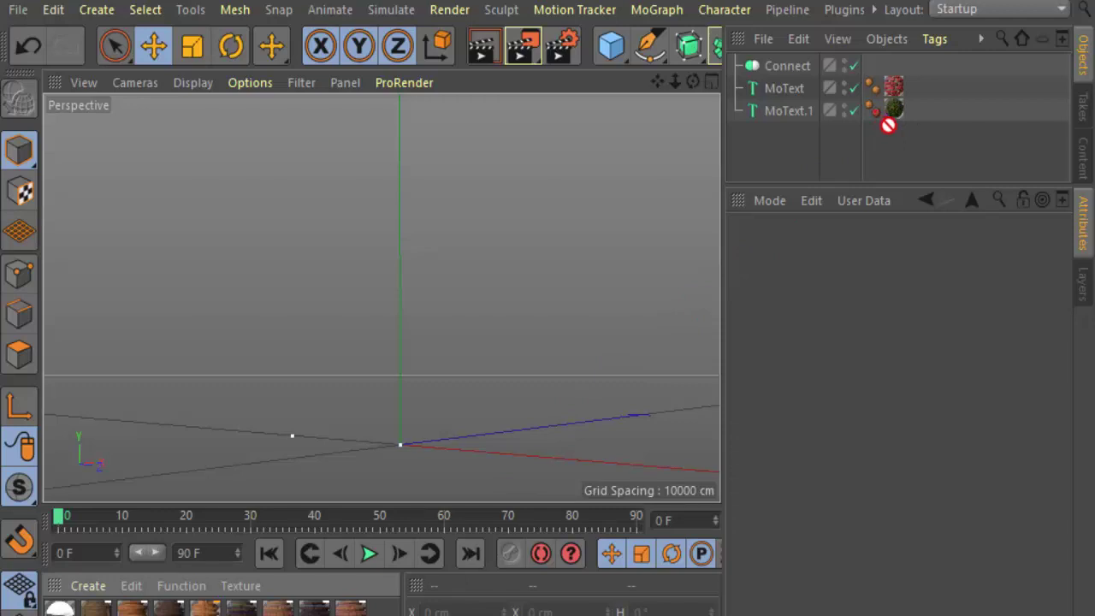
left_click(475, 49)
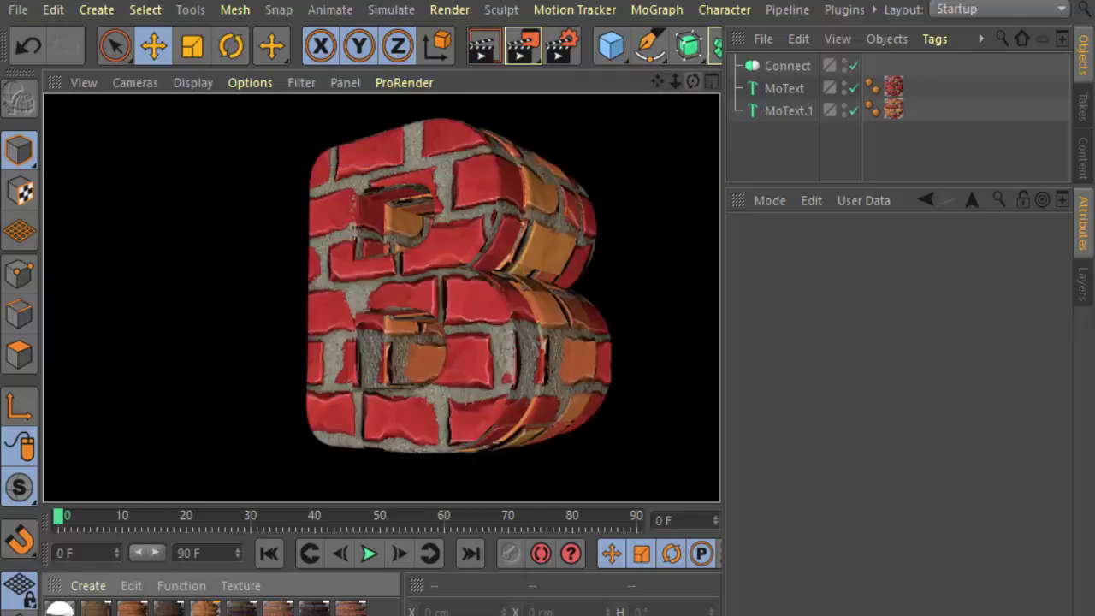
left_click(379, 297)
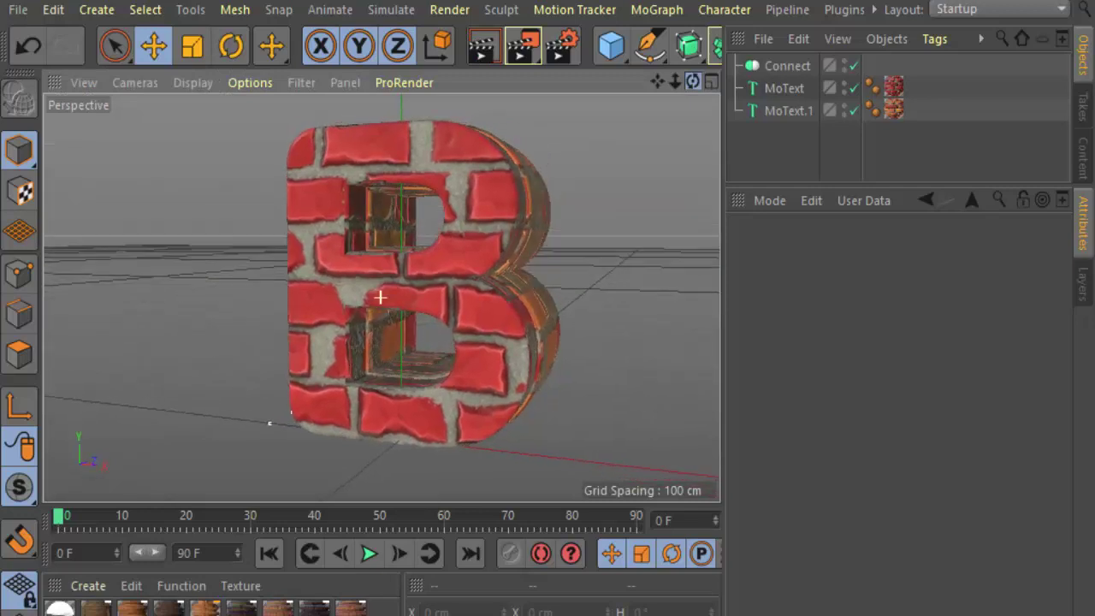
left_click(492, 49)
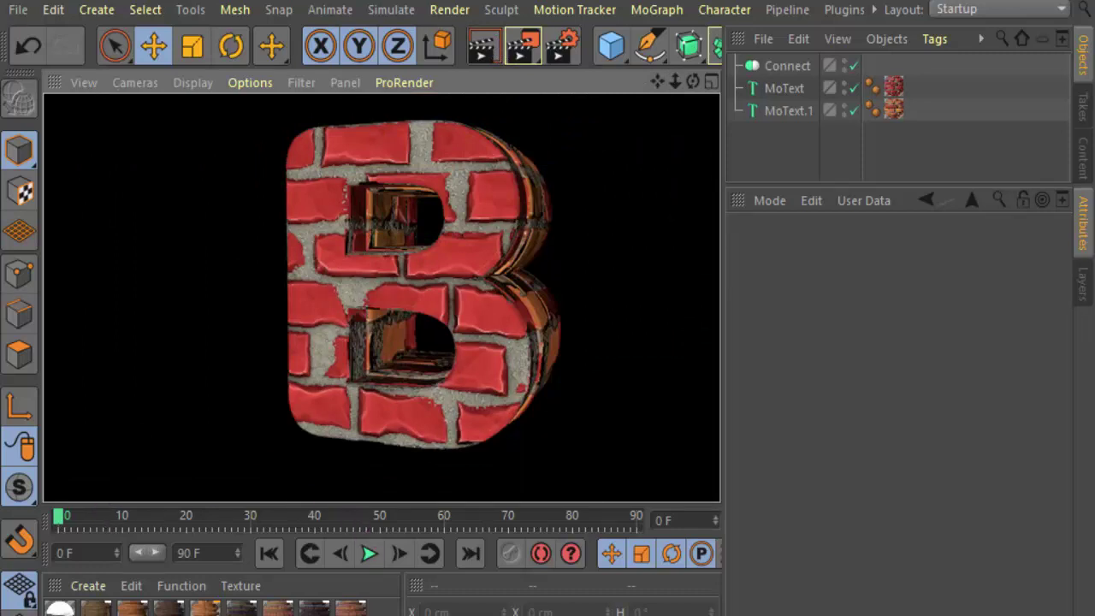
mouse_move(893, 87)
left_mouse_down()
mouse_move(899, 120)
mouse_move(835, 167)
mouse_move(894, 86)
left_mouse_up()
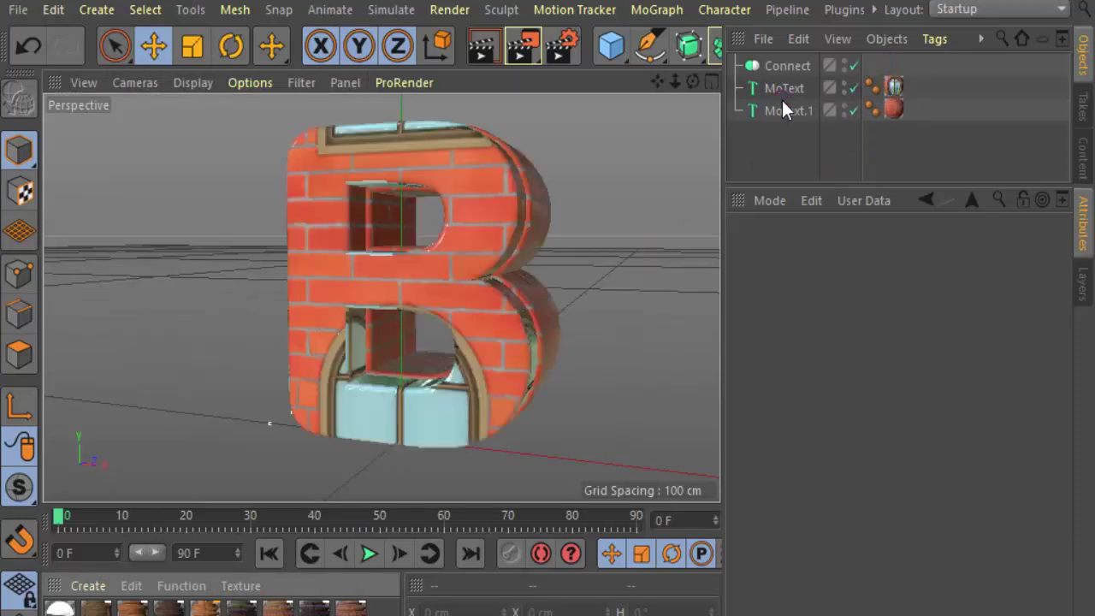
- Try Frontal projection on the brick-window texture, then revert it to Cubic
left_click(894, 87)
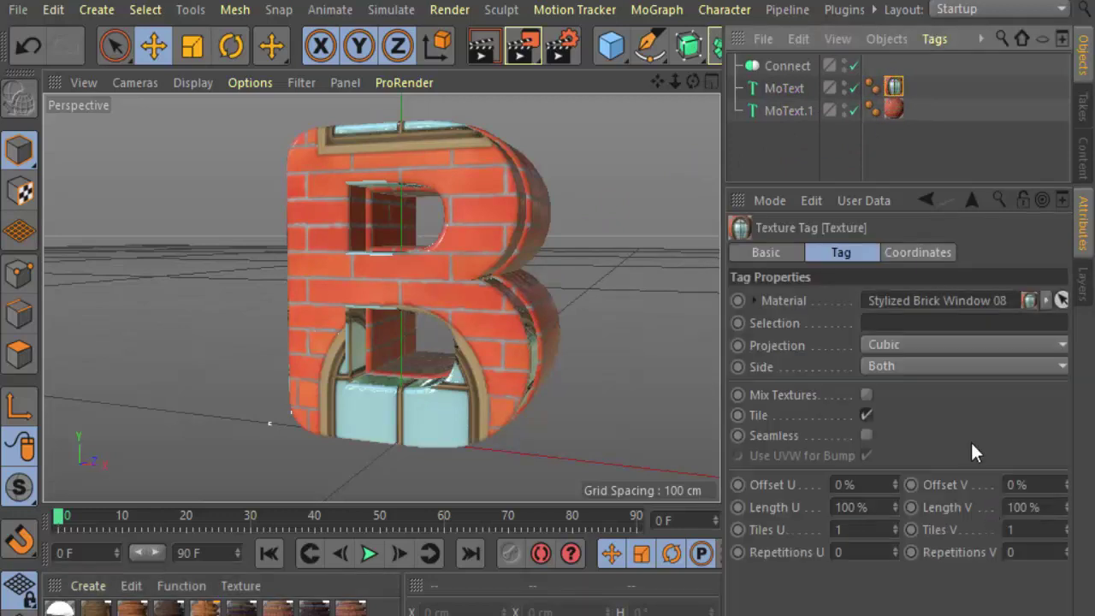
left_click(950, 345)
left_click(897, 456)
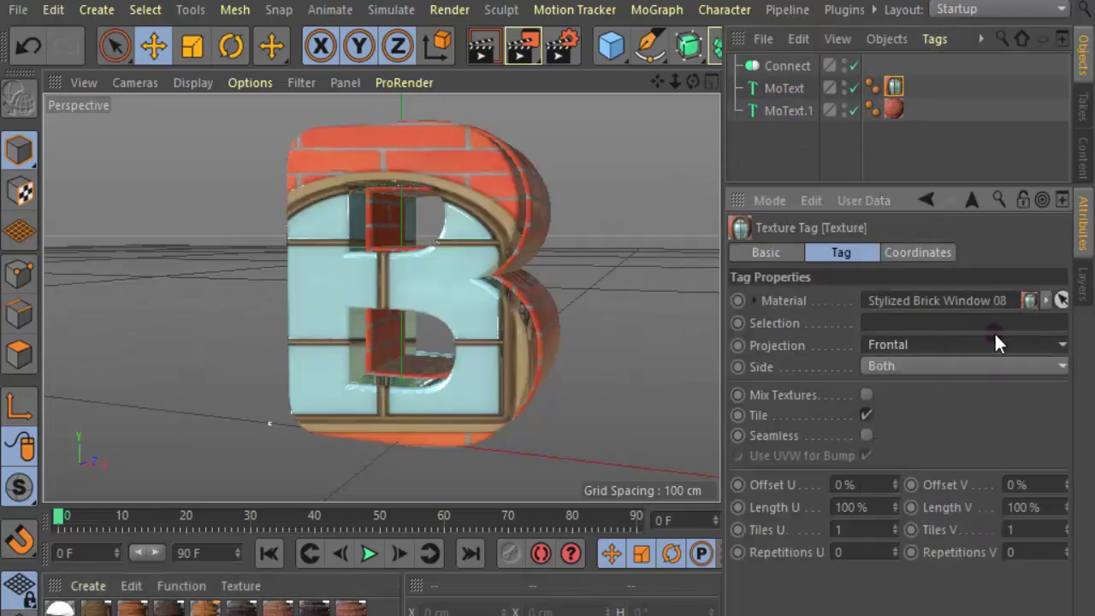
left_click(923, 345)
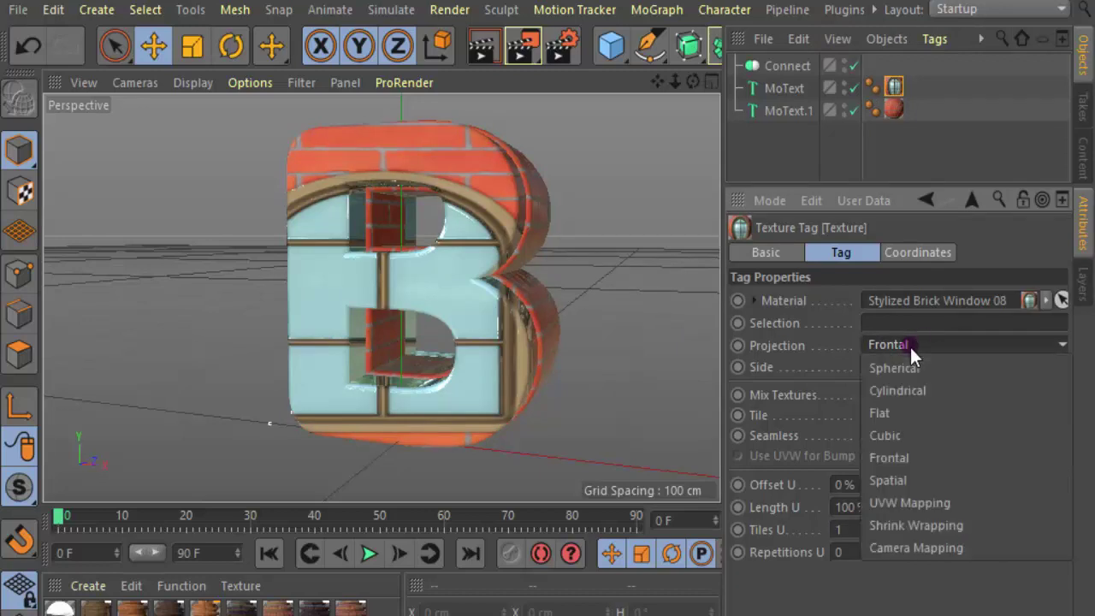
left_click(885, 436)
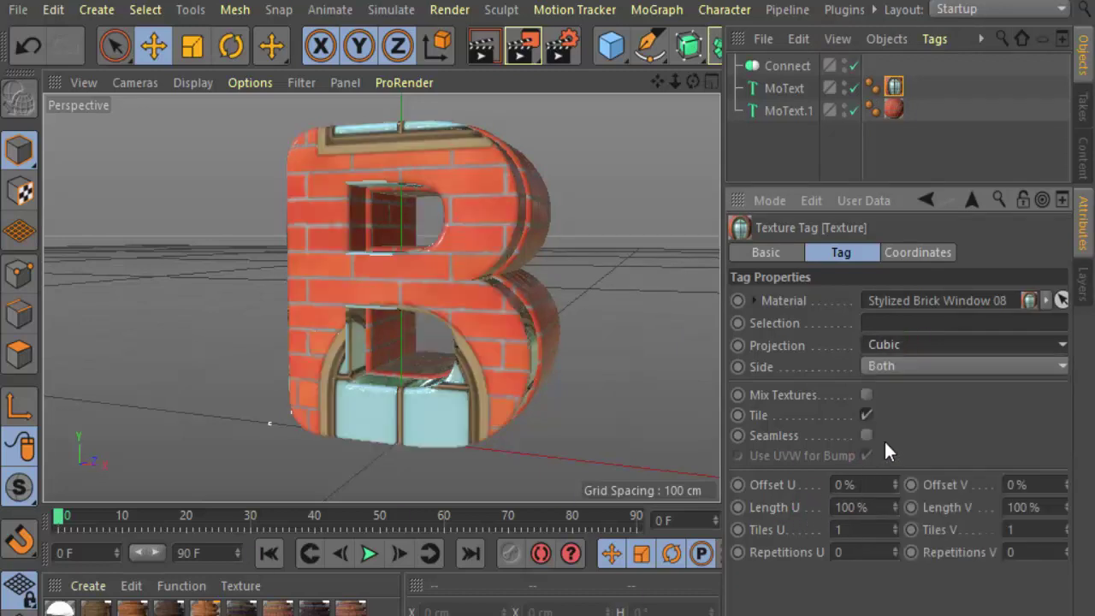
- Replace the window texture with Stylized Brick 07 and render a preview
left_click_drag(133, 608, 892, 88)
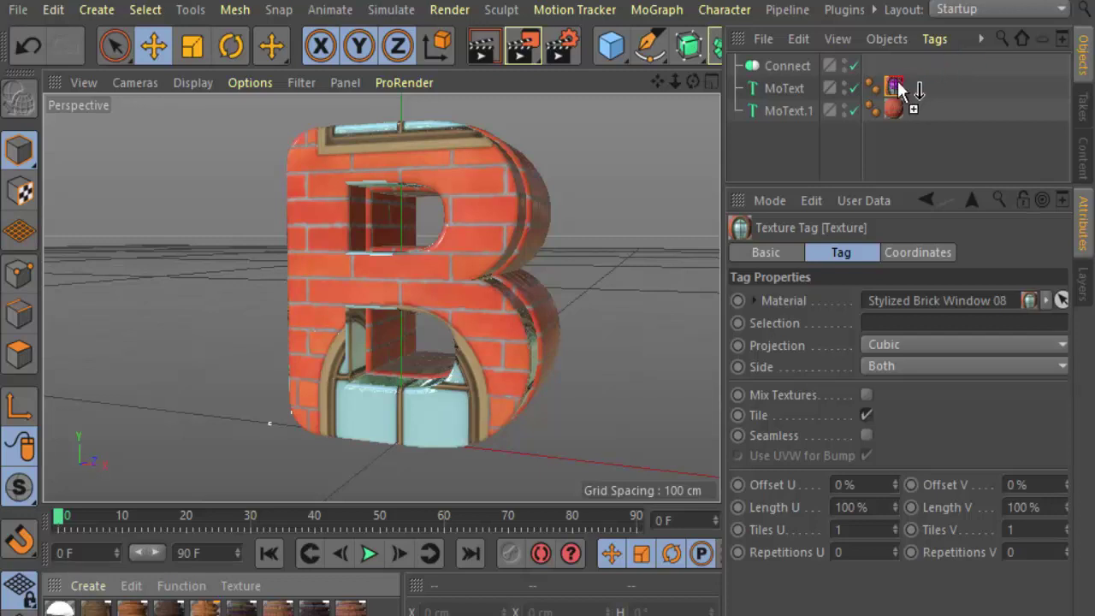
left_click(475, 49)
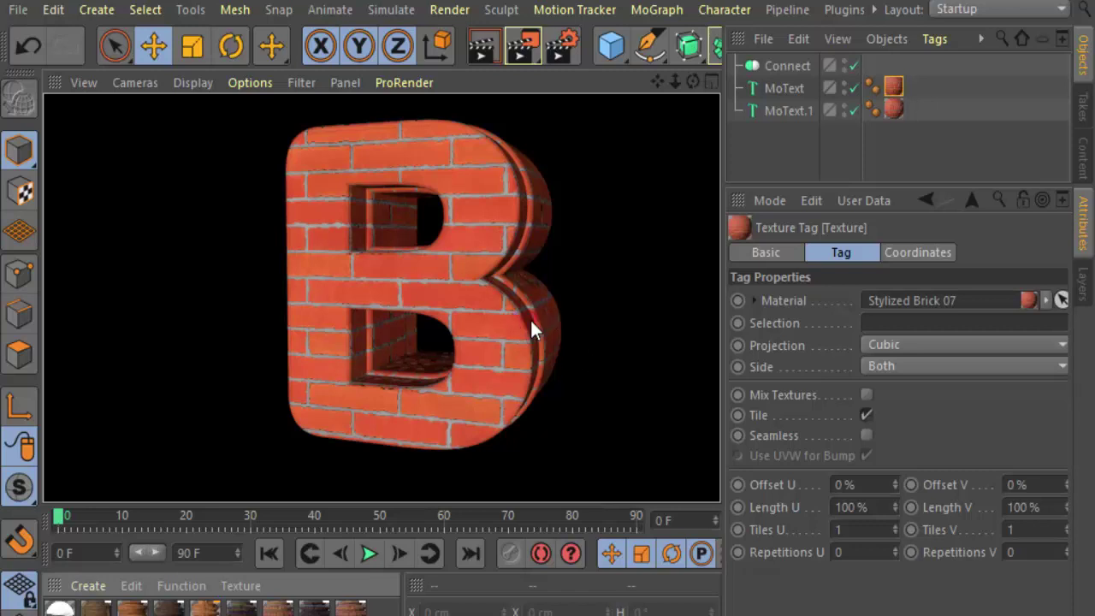
left_click(566, 244)
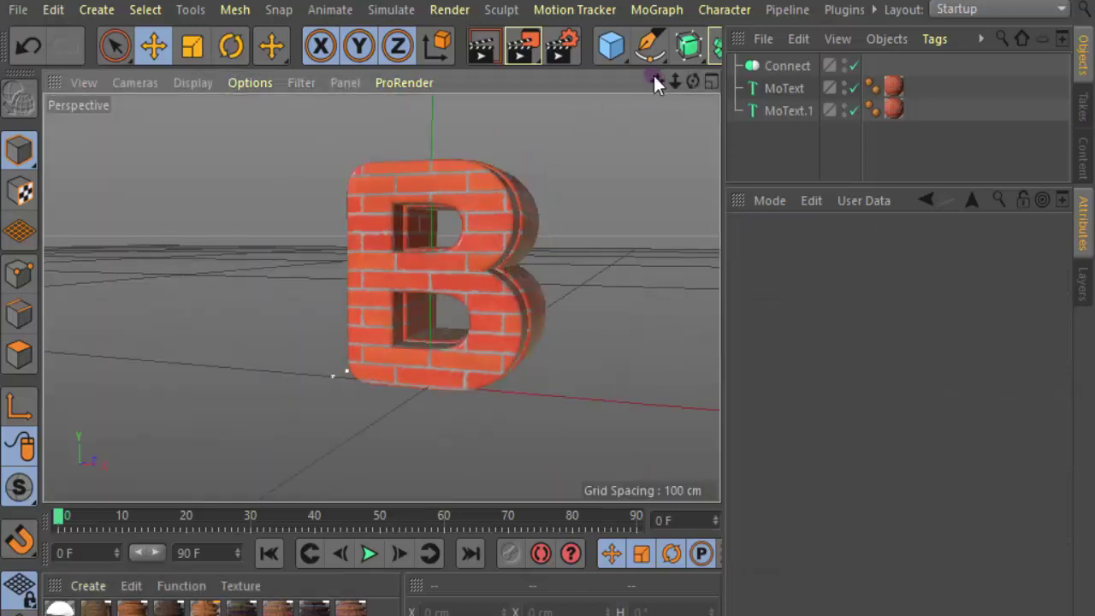
- Add a Plane as the floor and apply Stylized Ground 04 to it
left_click(611, 45)
left_click(318, 120)
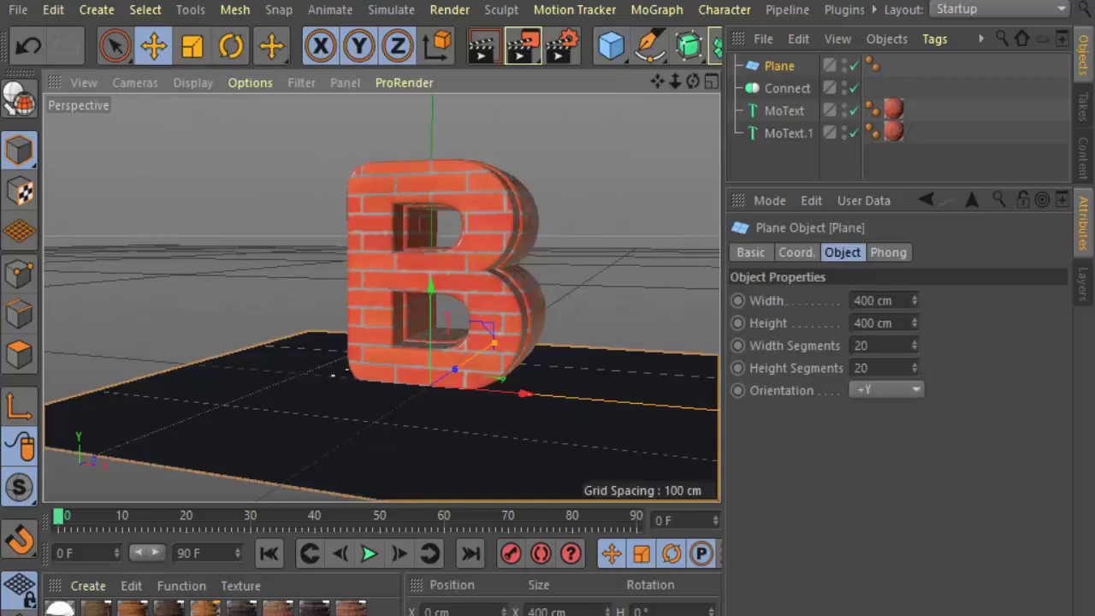
left_click_drag(242, 607, 769, 67)
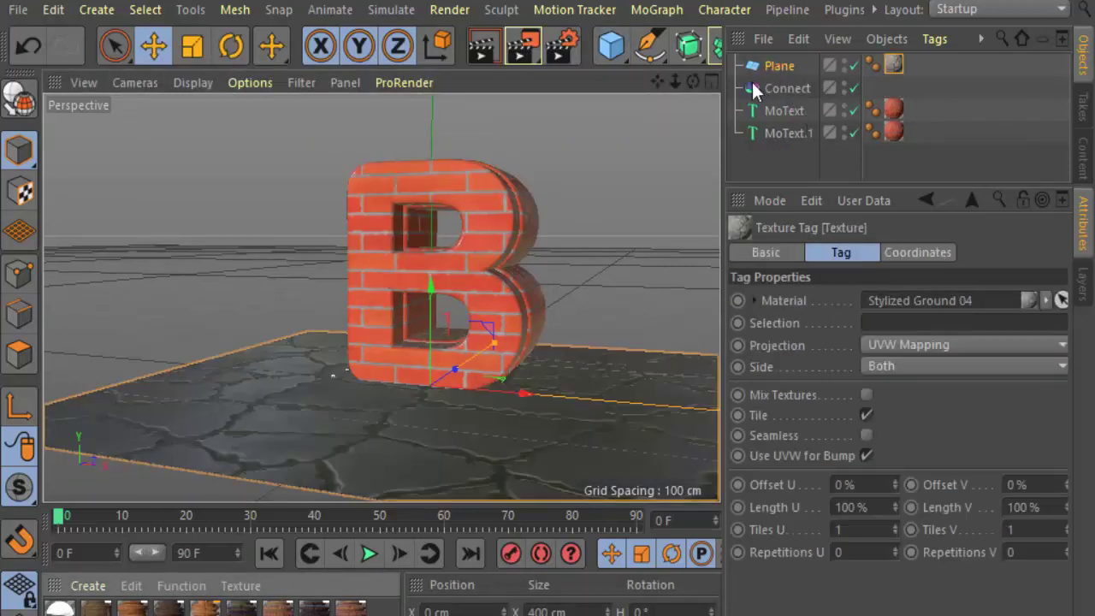
- Render the cracked-ground floor, then replace its texture with Stylized Wood 04
left_click_drag(693, 80, 688, 80)
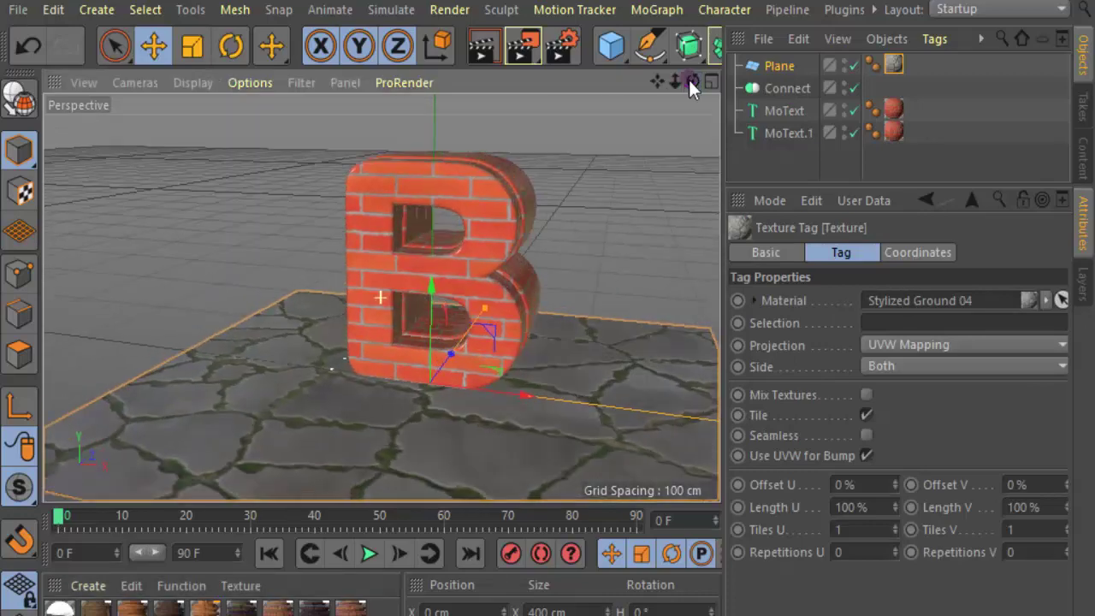
scroll(482, 288, "up", 3)
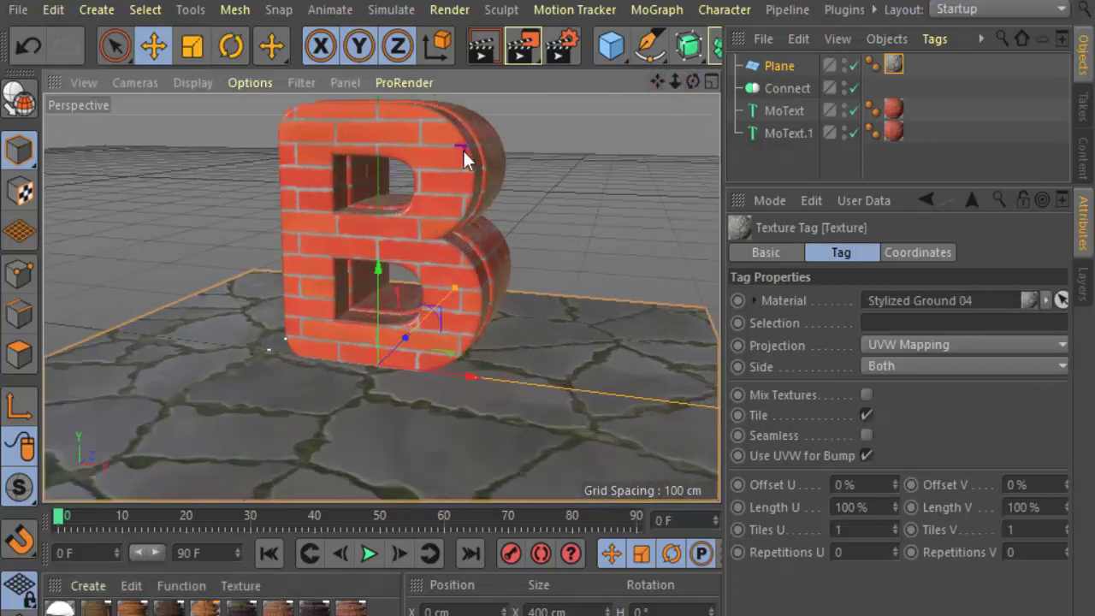
left_click(483, 57)
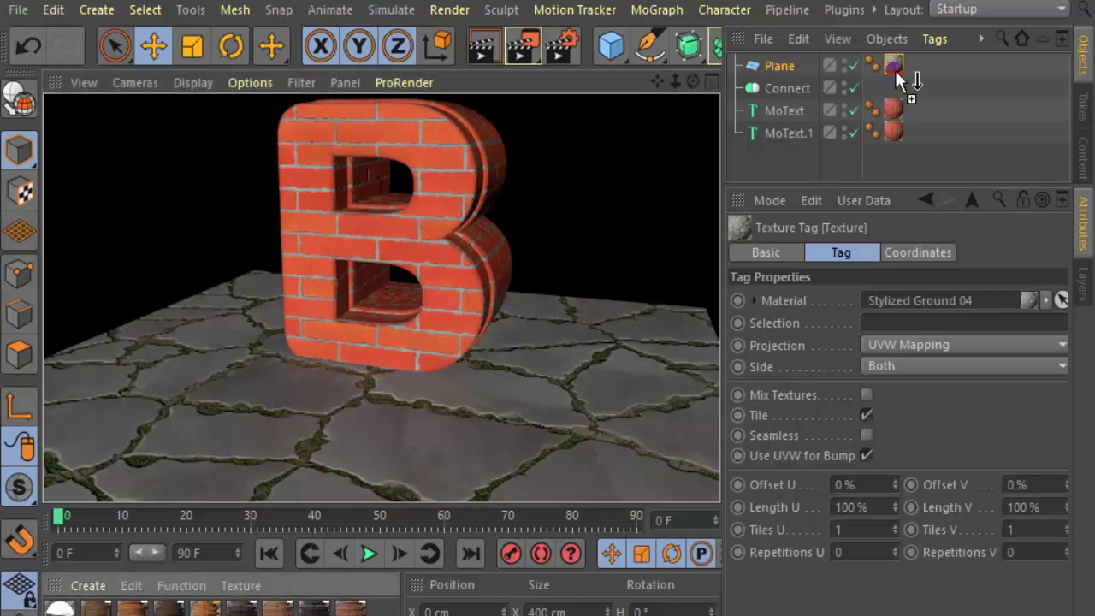
left_click_drag(96, 609, 893, 65)
mouse_move(630, 103)
left_mouse_down("alt")
mouse_move(703, 110)
mouse_move(699, 85)
left_mouse_up("alt")
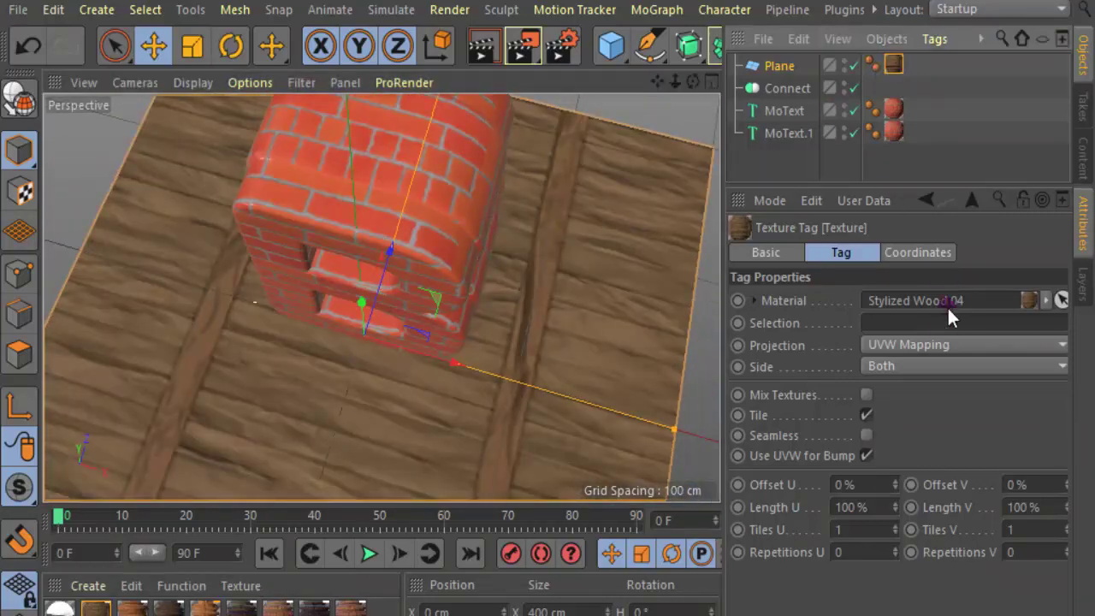
- Set the wood floor texture to Cubic projection and render a frontal preview of the brick B
left_click(944, 344)
left_click(921, 440)
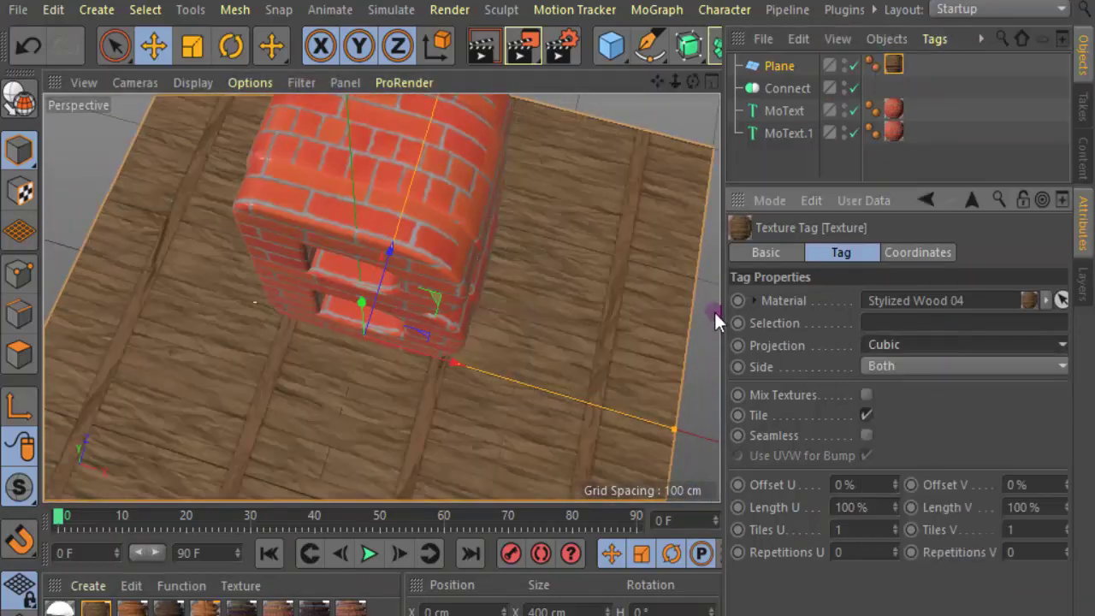
left_click_drag(692, 81, 663, 74)
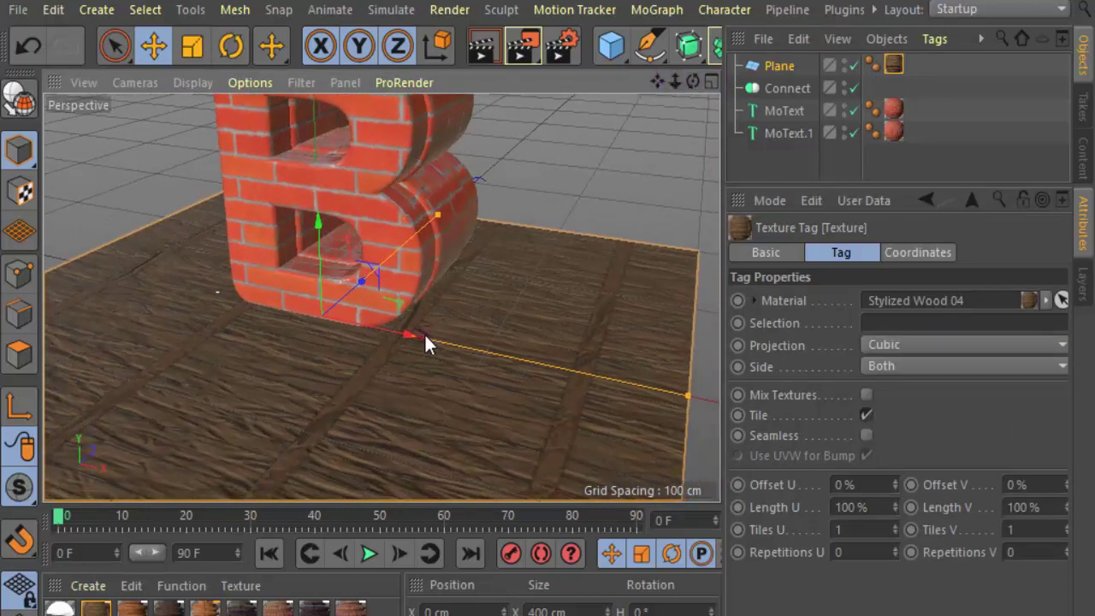
left_click_drag(426, 337, 371, 322, "alt")
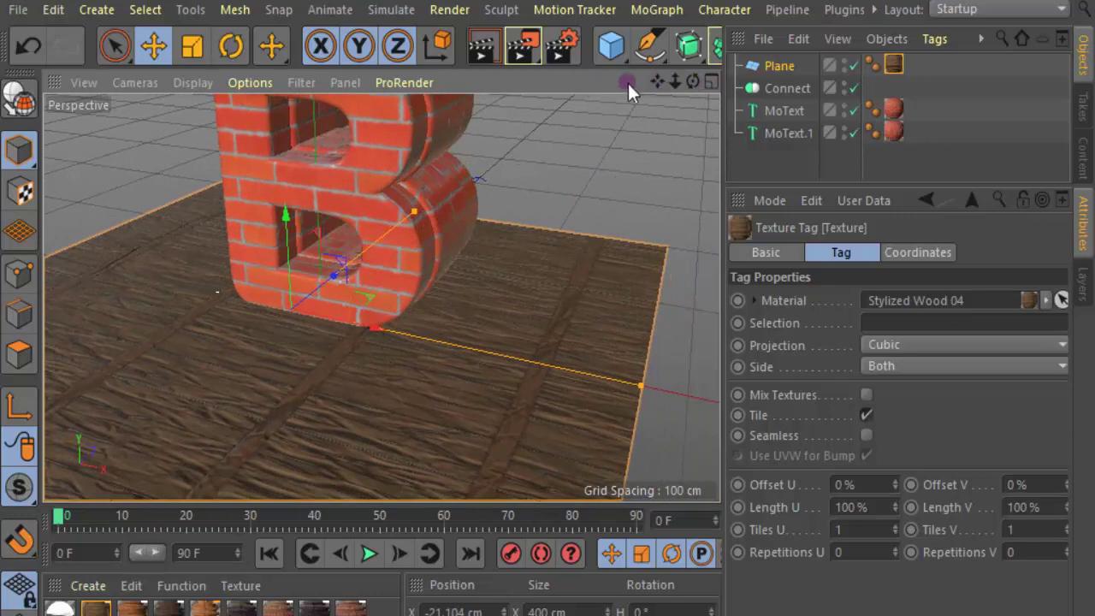
left_click_drag(693, 81, 560, 218)
left_click_drag(693, 81, 694, 77)
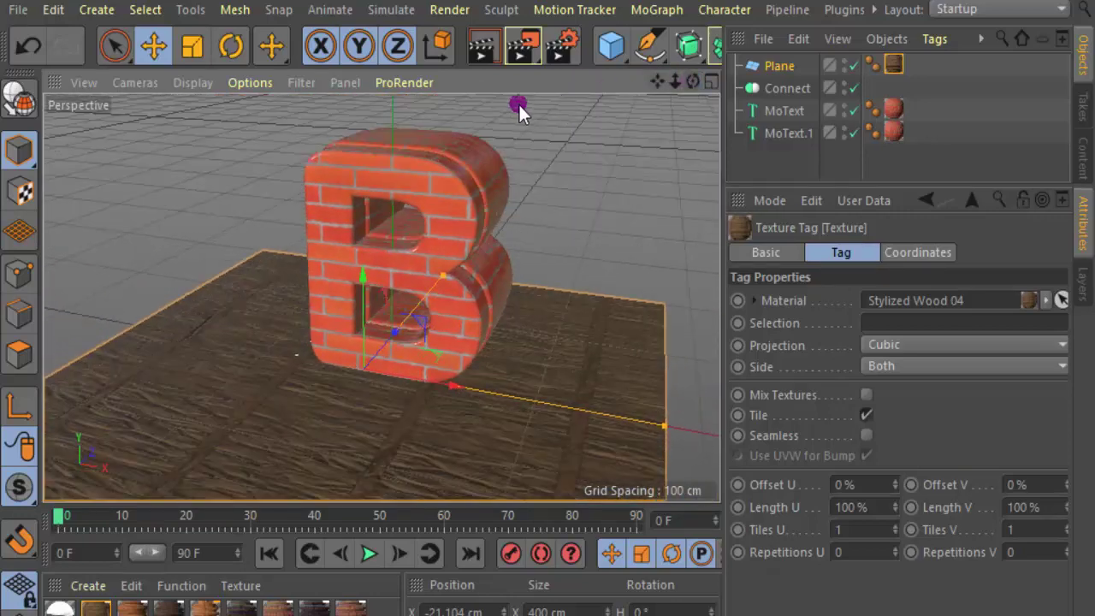
left_click(484, 44)
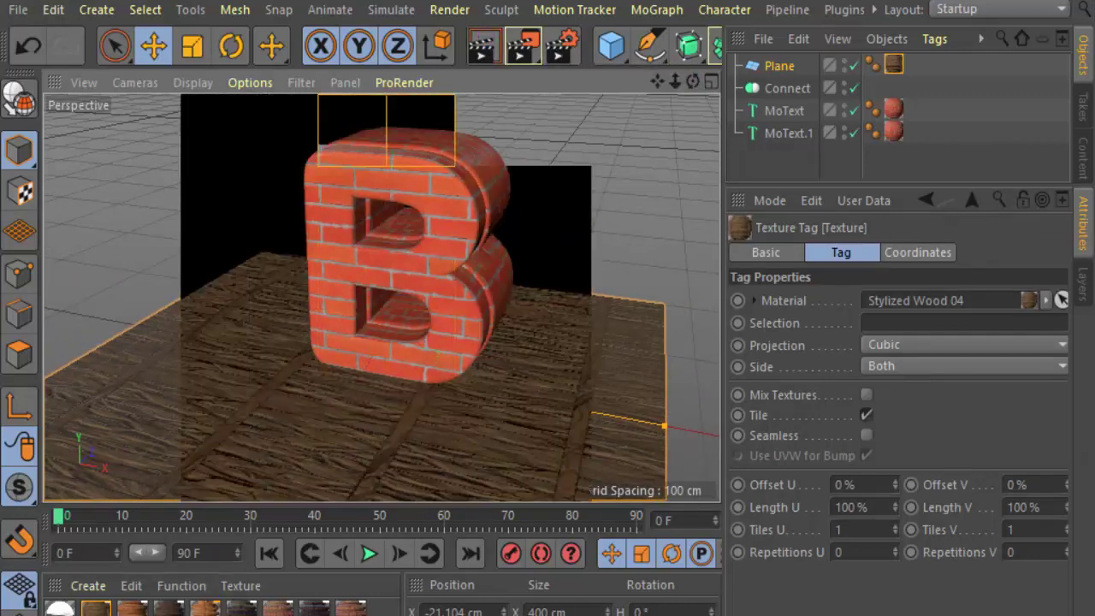
- Apply Stylized Bush grass to the floor, run an interactive render, and add a second Plane
left_click_drag(350, 607, 889, 66)
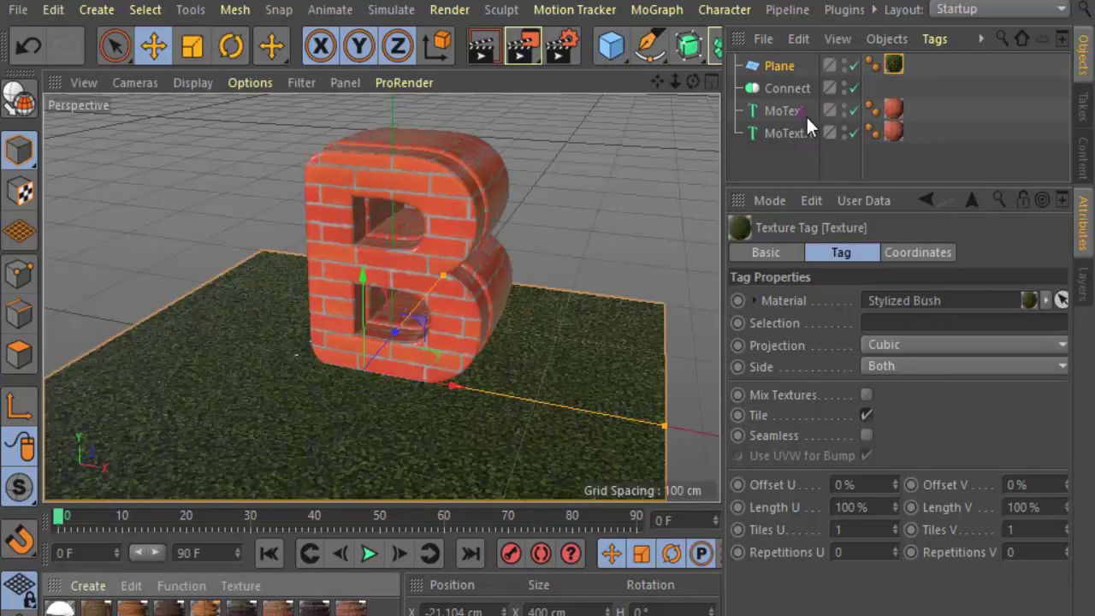
left_click_drag(406, 299, 294, 417, "alt")
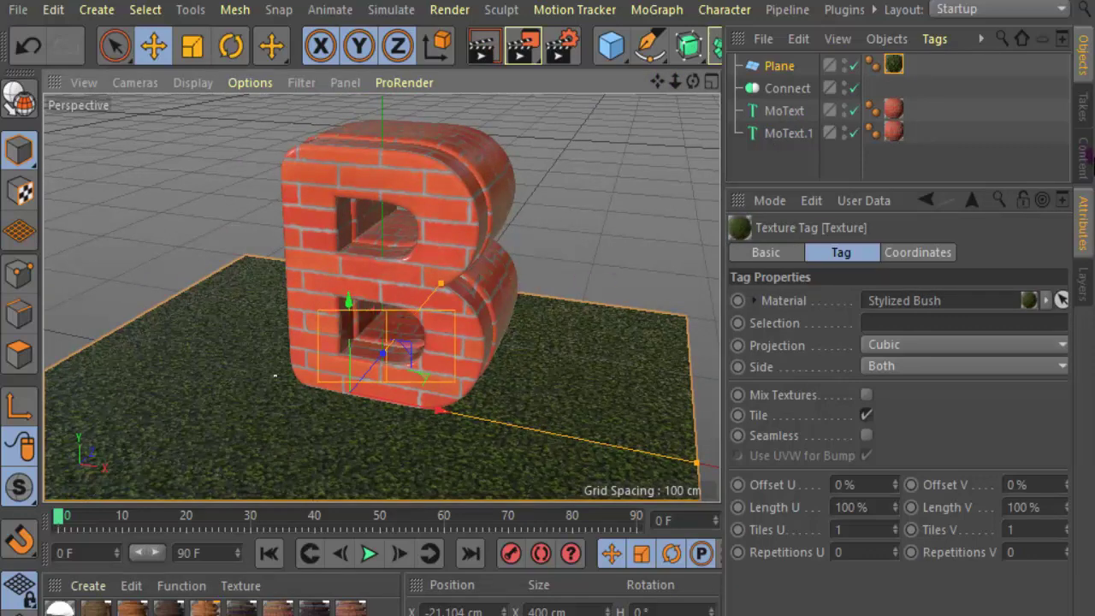
key("alt+r")
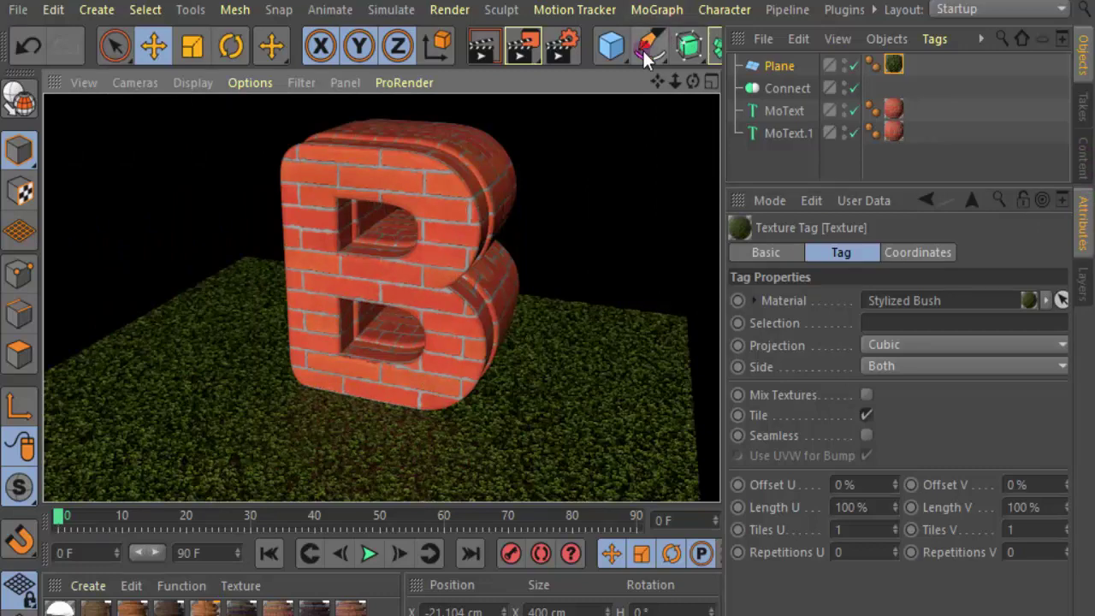
left_click_drag(611, 45, 316, 120)
- Add Plane.1, orient it to -Z, and move it behind the letter B
left_click(317, 119)
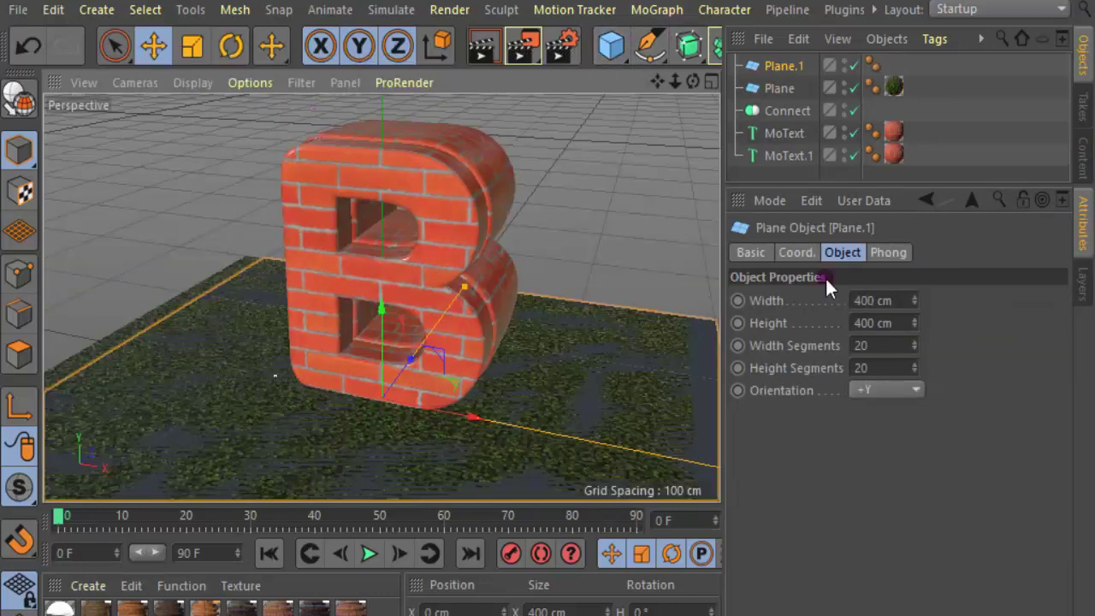
left_click(884, 389)
left_click(887, 520)
scroll(499, 353, "down", 3)
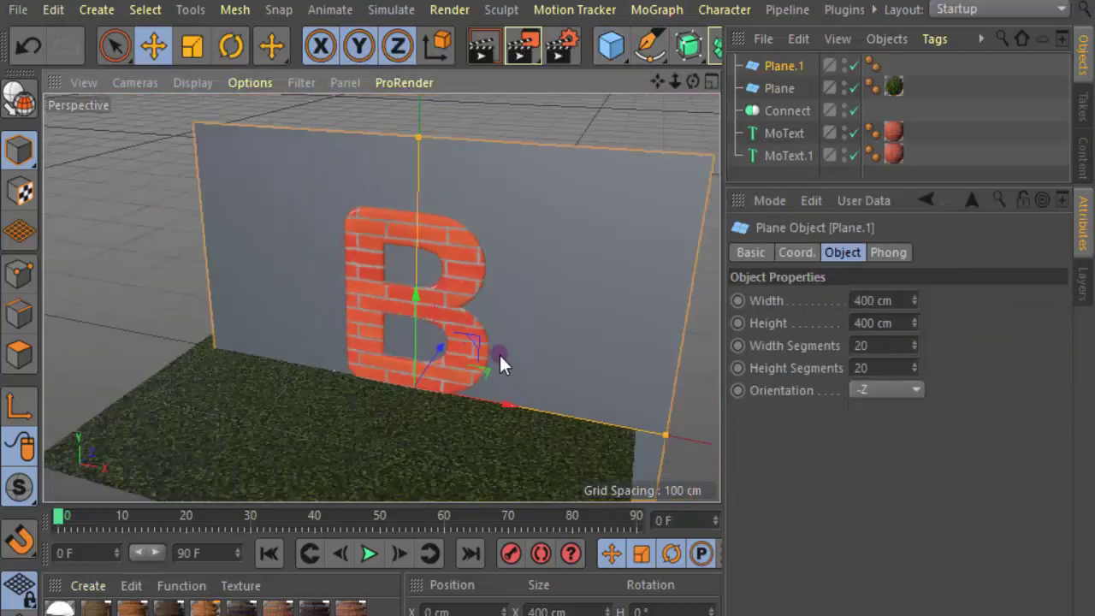
left_click_drag(669, 111, 452, 311, "alt")
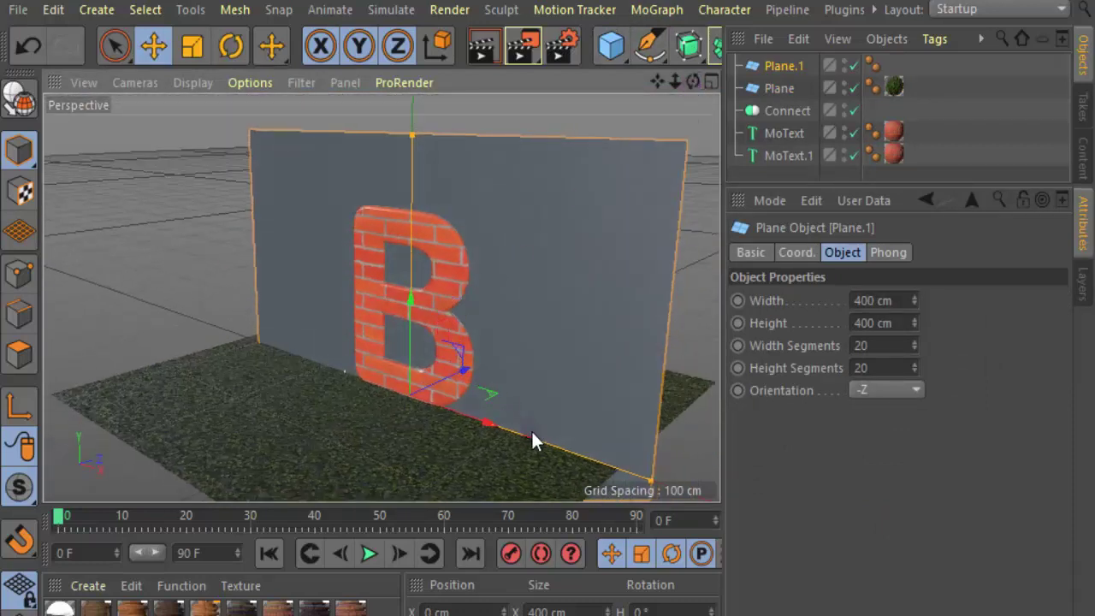
left_click_drag(496, 428, 468, 413)
left_click_drag(439, 361, 540, 310)
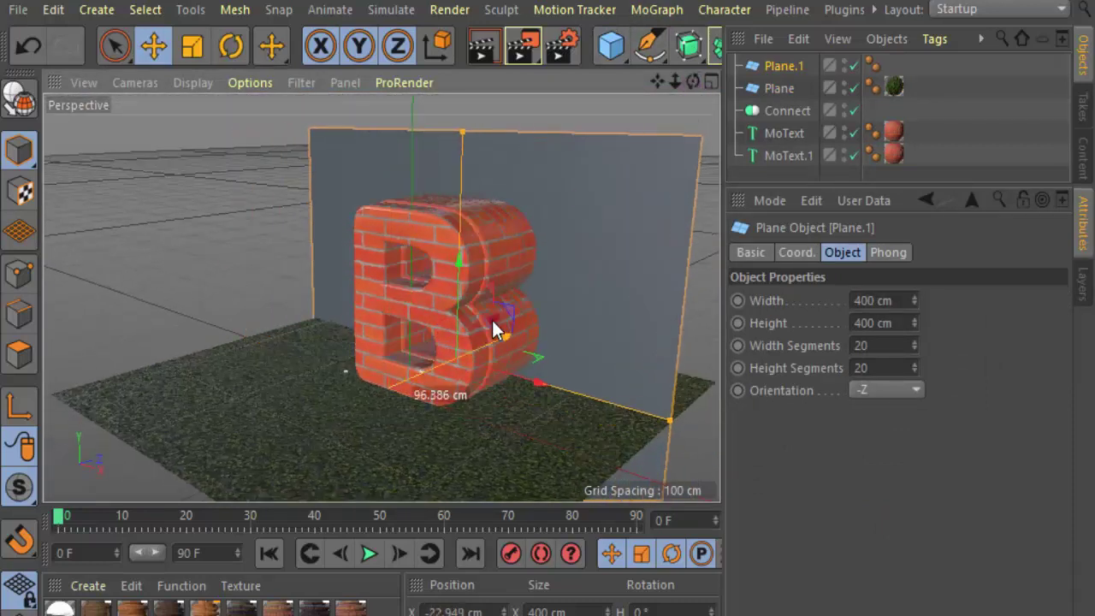
left_click_drag(692, 79, 649, 85)
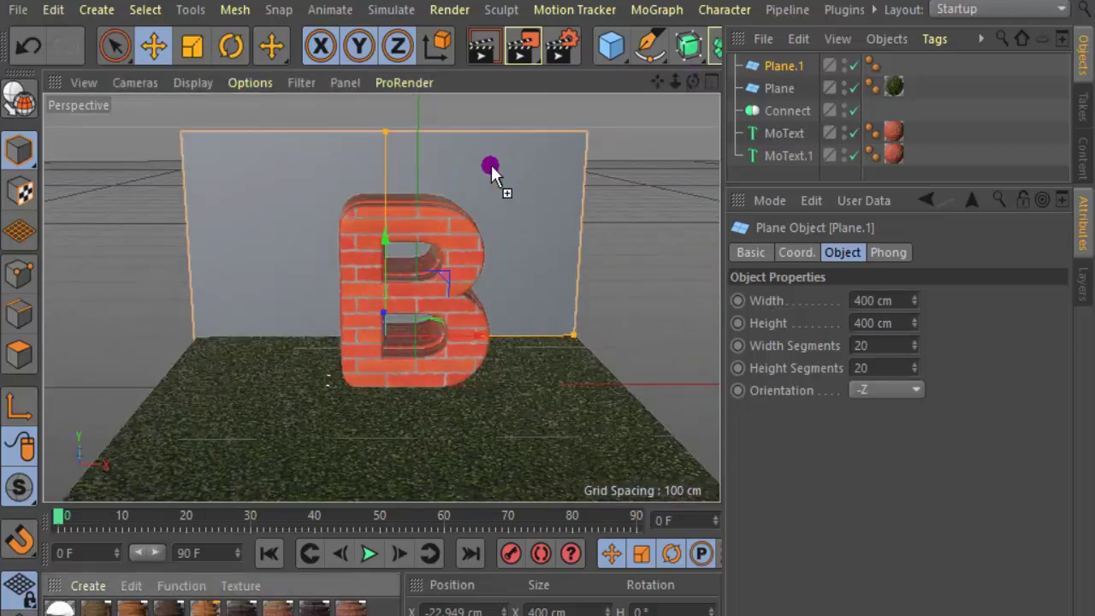
- Apply Stylized Brick Window 08 to the wall with Frontal projection on both sides
left_click_drag(205, 608, 493, 165)
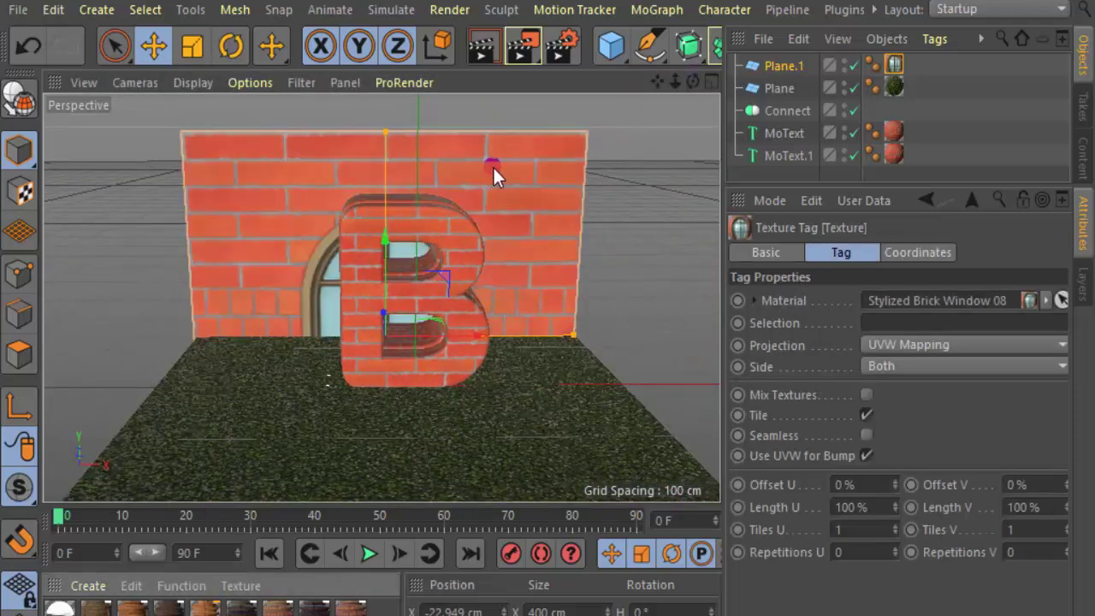
left_click(923, 341)
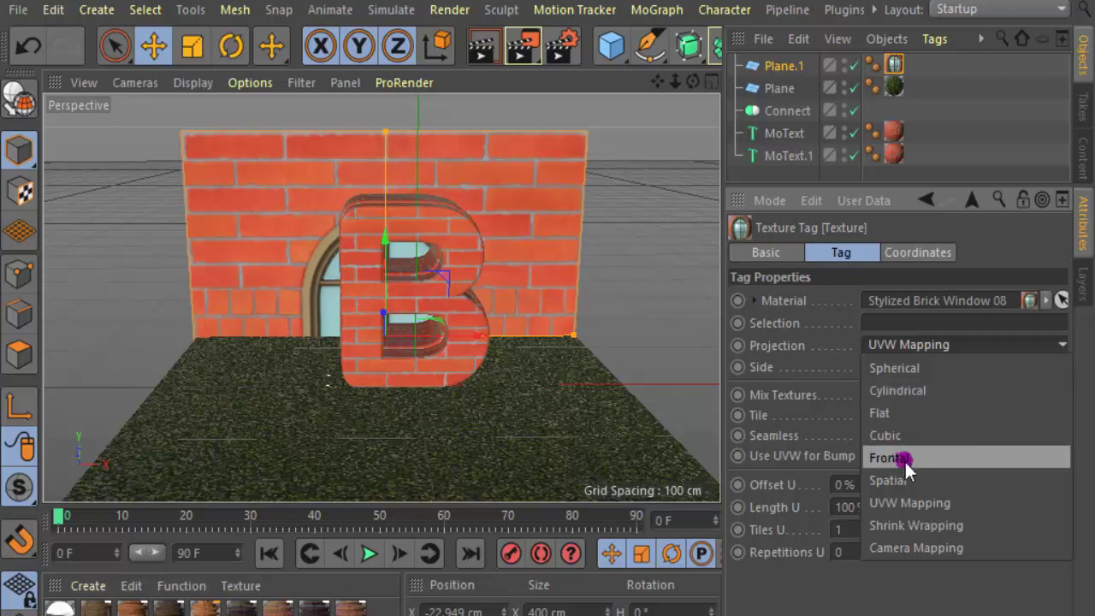
left_click(903, 457)
left_click(916, 366)
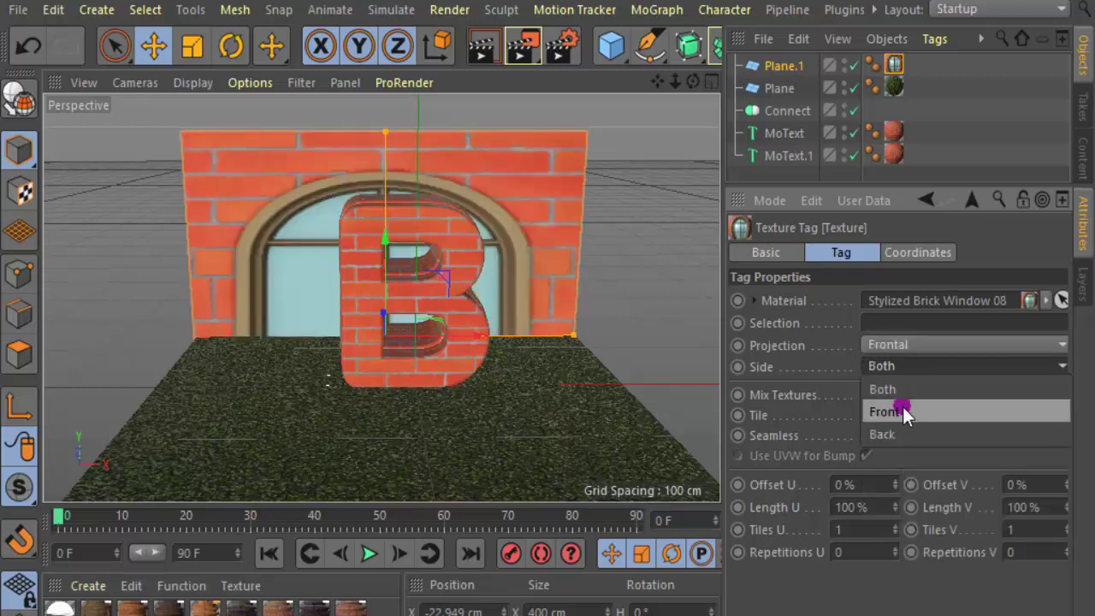
left_click(901, 391)
- Try Cubic, Flat and Frontal projections on the wall, settling on UVW Mapping
left_click(916, 341)
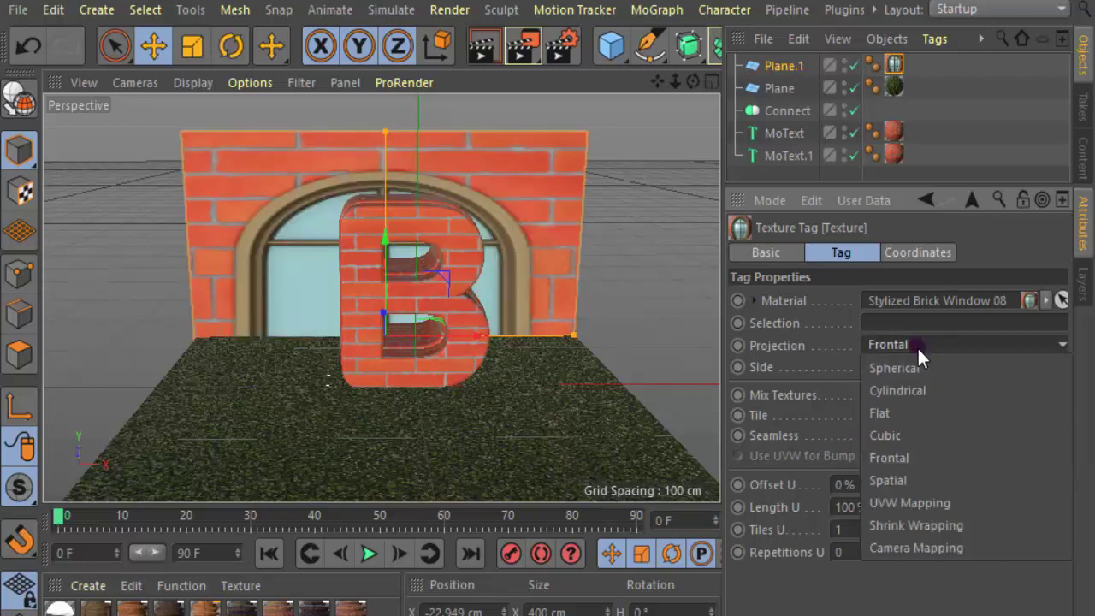
left_click(898, 434)
left_click(921, 342)
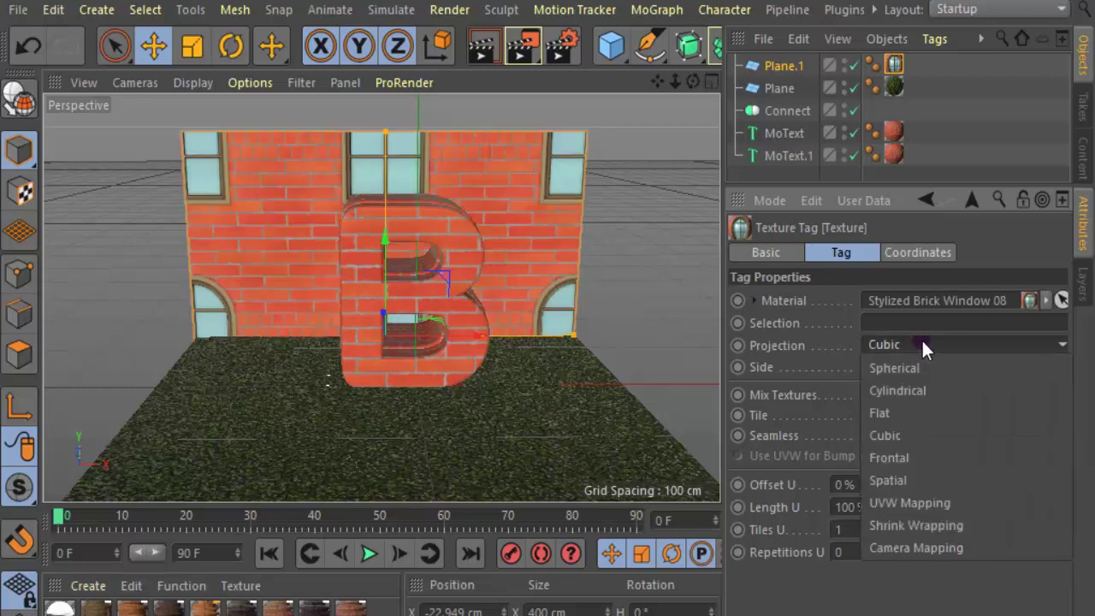
left_click(914, 415)
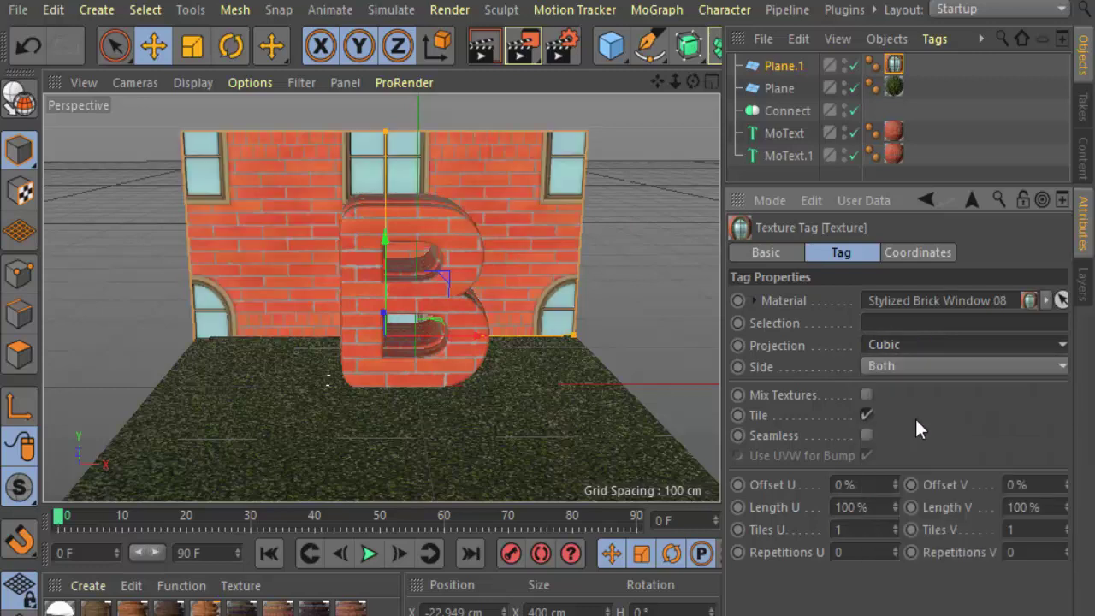
left_click(897, 340)
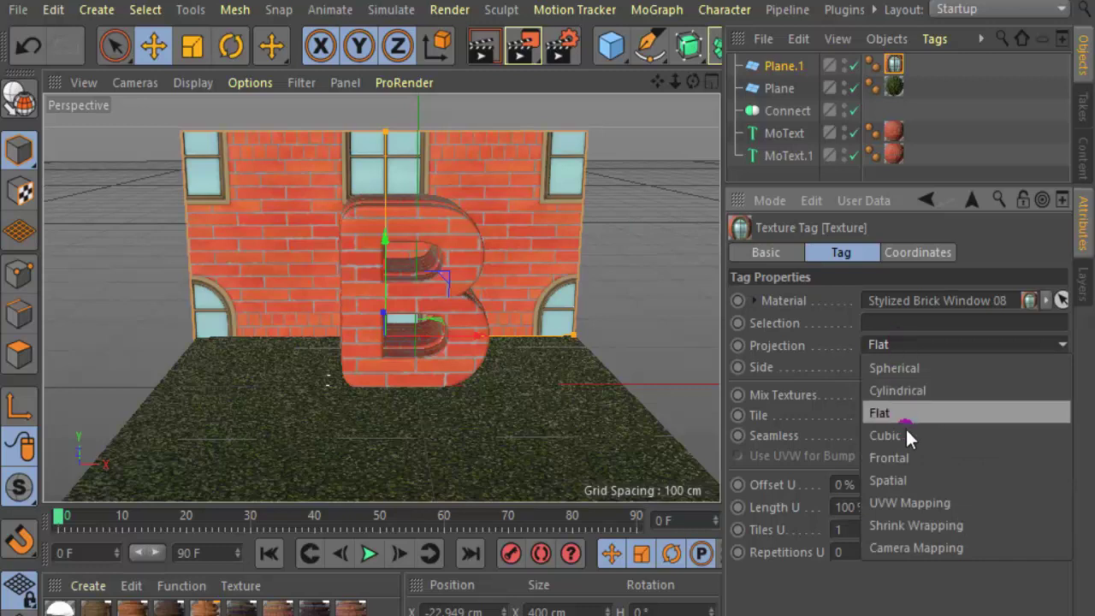
left_click(902, 456)
scroll(409, 261, "down", 2)
scroll(408, 261, "down", 2)
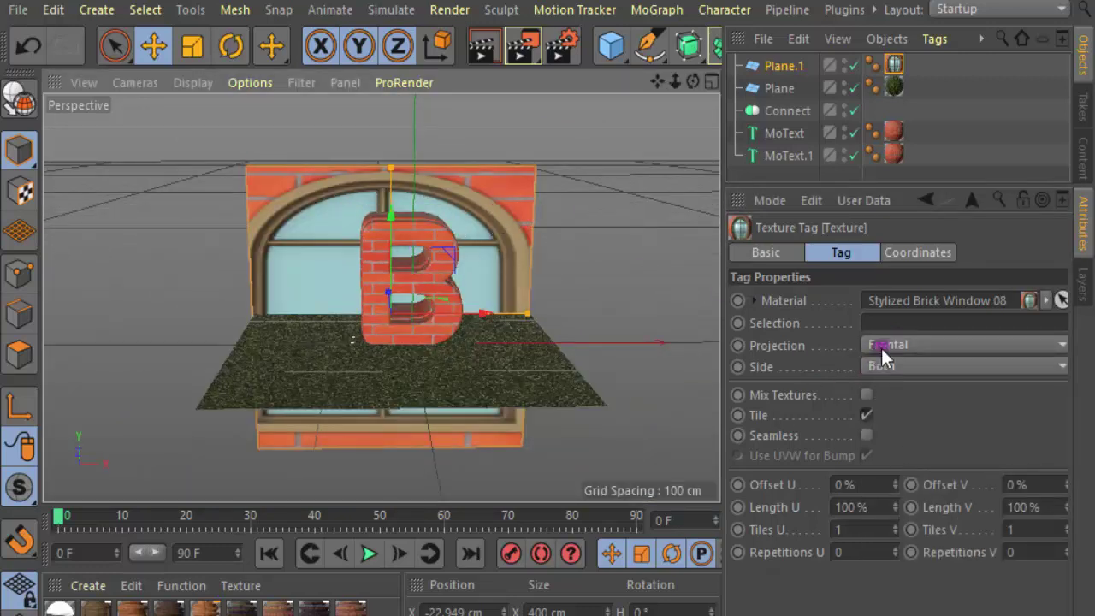
left_click(905, 343)
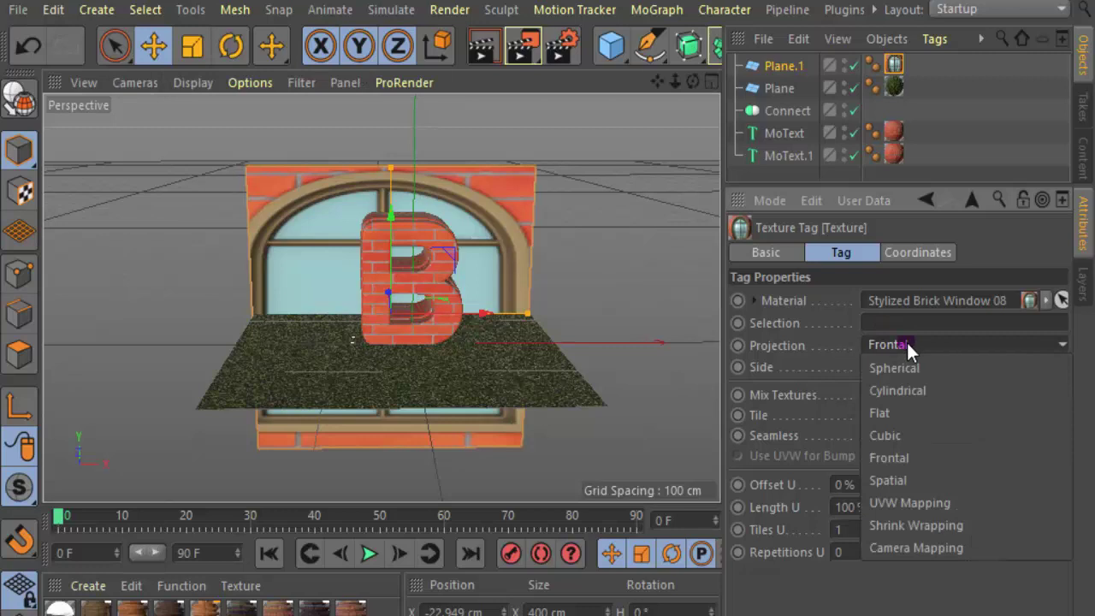
left_click(923, 502)
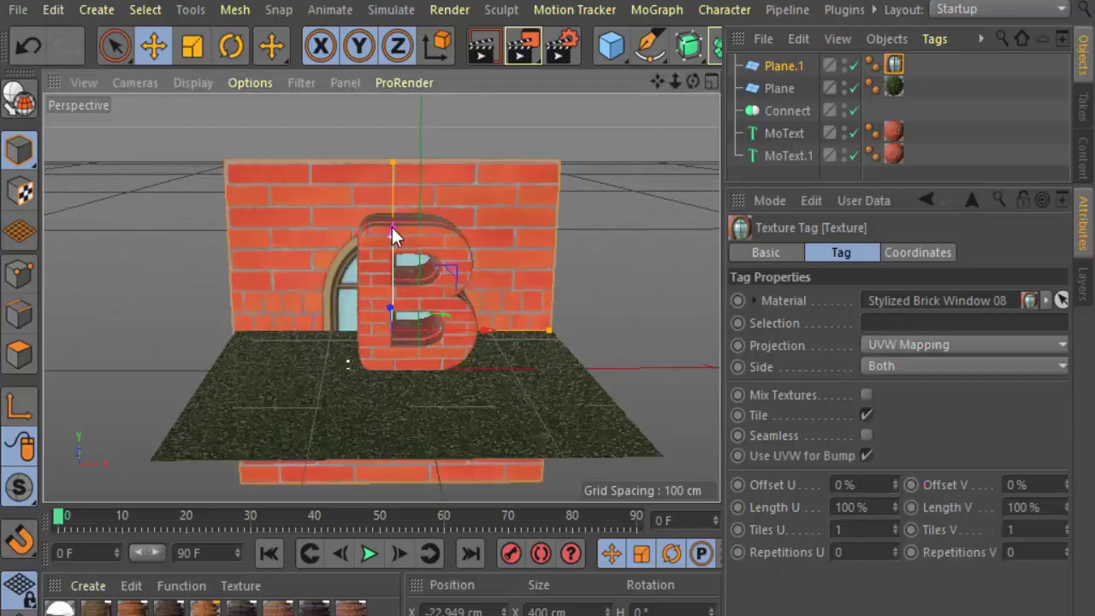
- Raise the wall so its window shows above the B; texture the B with plank wood and grey sides
left_click_drag(392, 227, 379, 91)
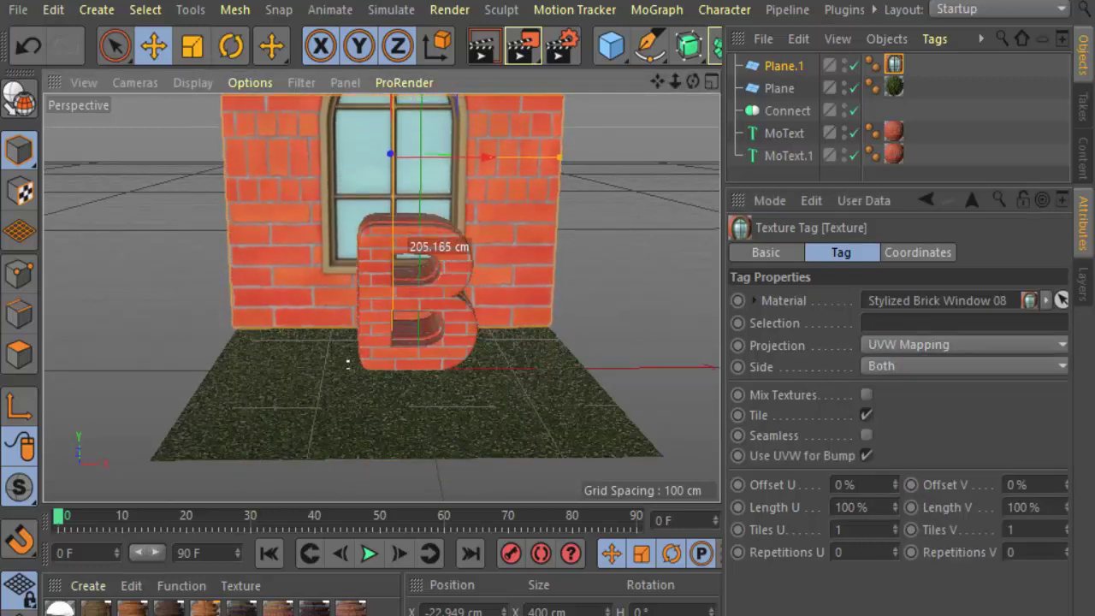
left_click_drag(391, 241, 445, 256)
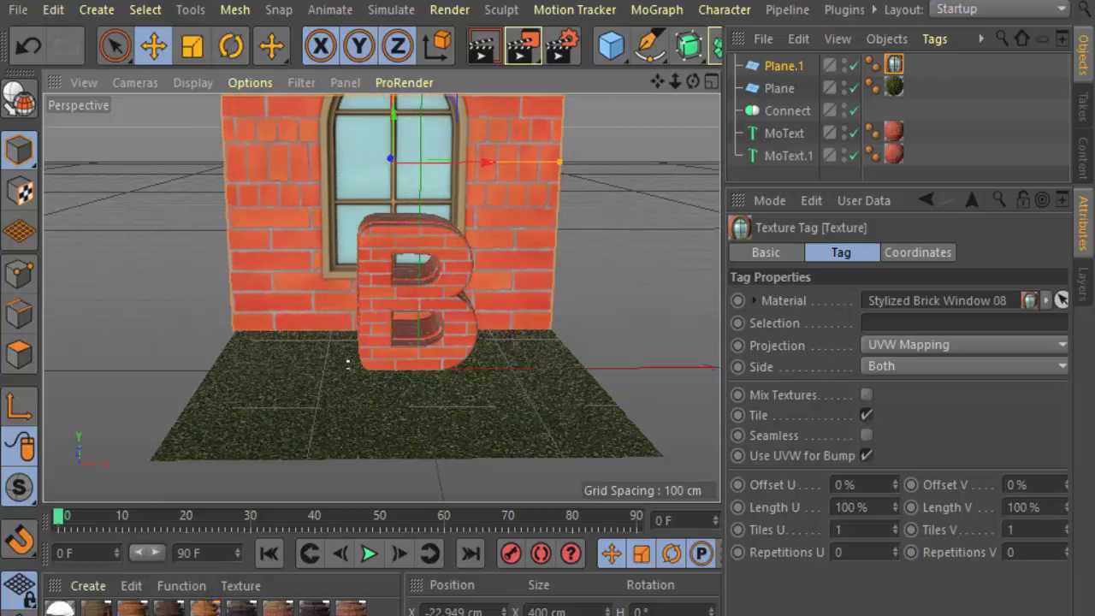
left_click_drag(102, 609, 893, 133)
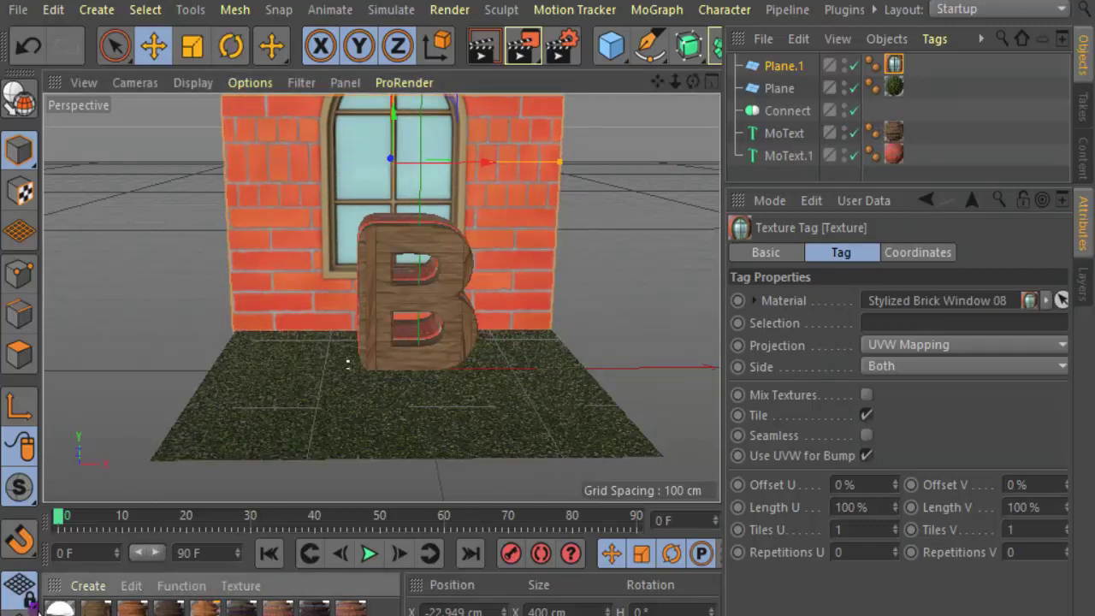
left_click_drag(136, 609, 893, 132)
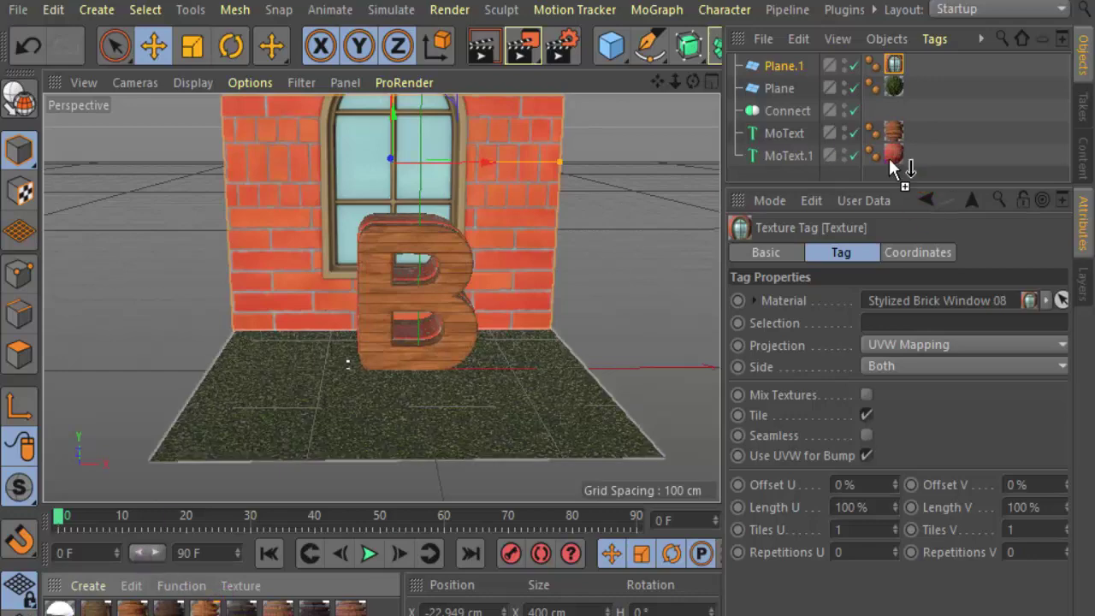
left_click_drag(786, 328, 892, 155)
left_click_drag(686, 82, 547, 201)
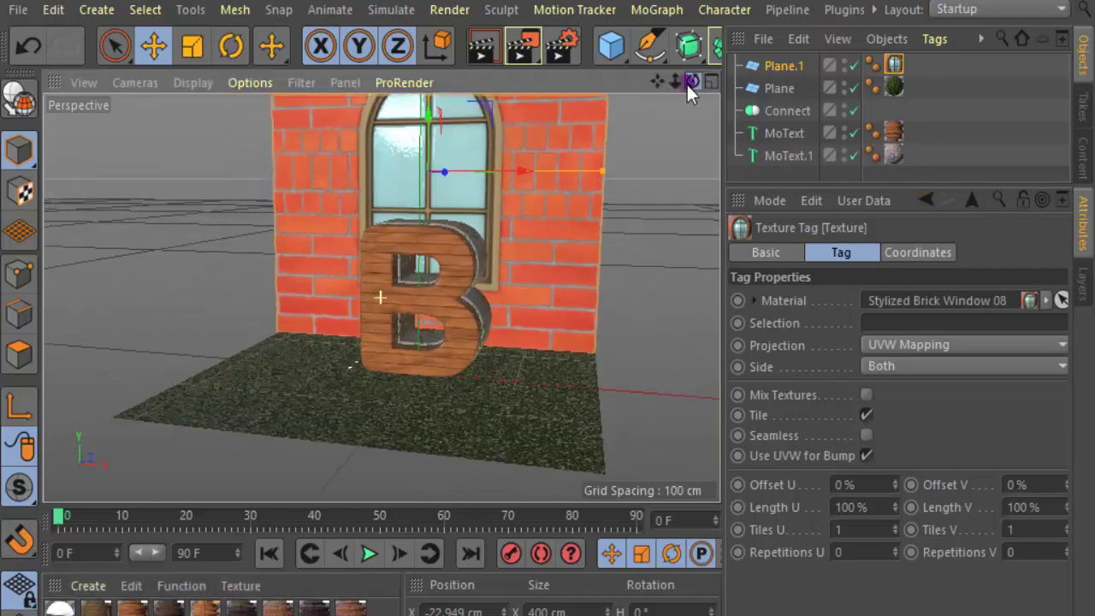